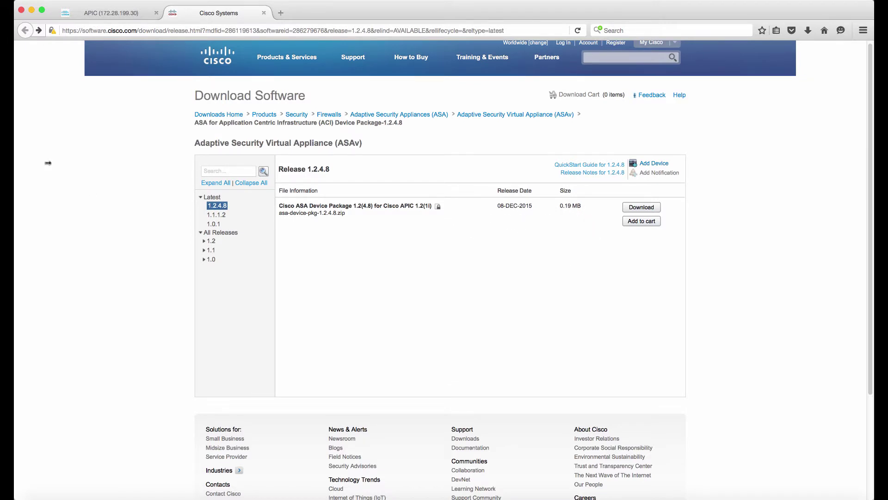
# - In APIC, check the system dashboard, then open L4-L7 Services Packages and expand Service Device Types
pyautogui.click(104, 15)
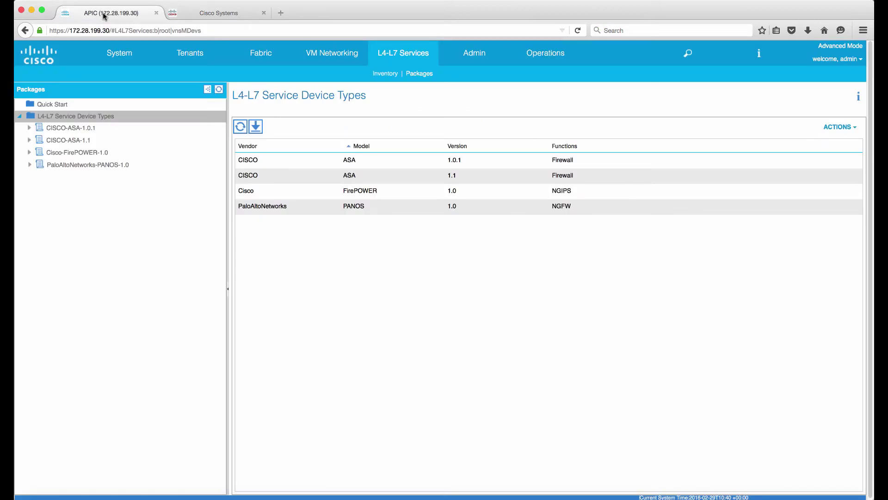
pyautogui.click(129, 60)
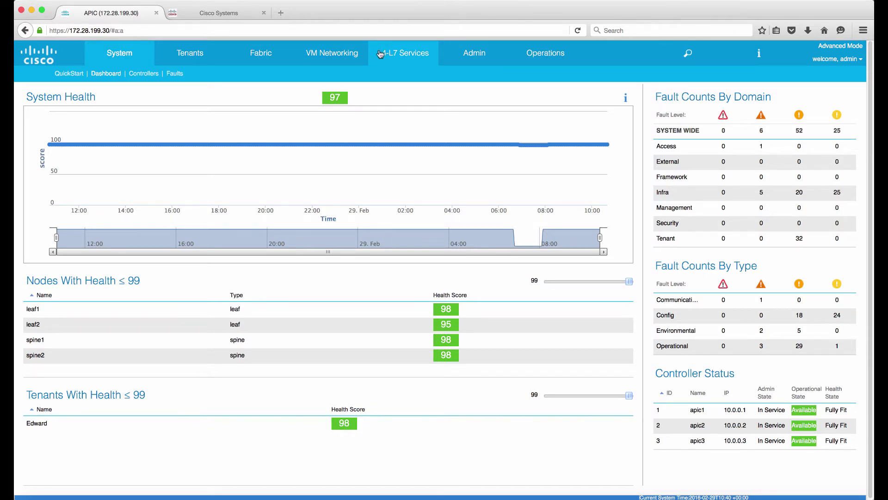
pyautogui.click(410, 58)
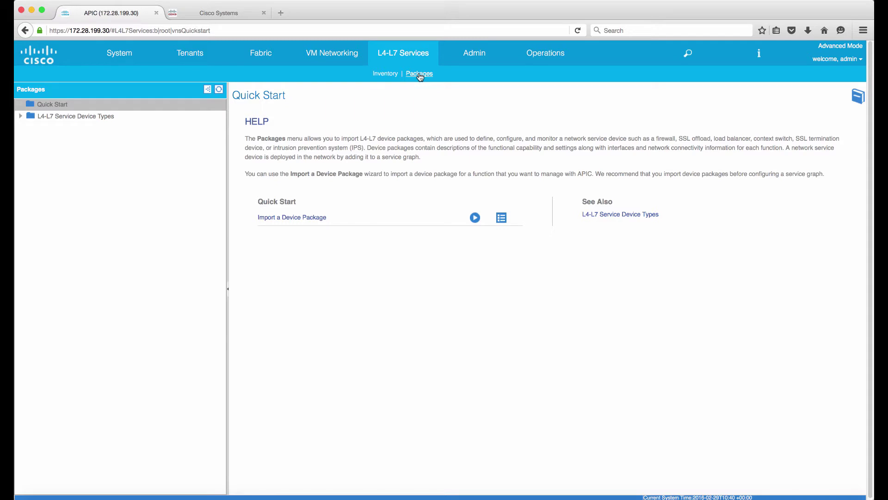
pyautogui.click(20, 116)
# - Import the device package asa-device-pkg-1.2.4.8.zip under L4-L7 Service Device Types
pyautogui.rightClick(48, 119)
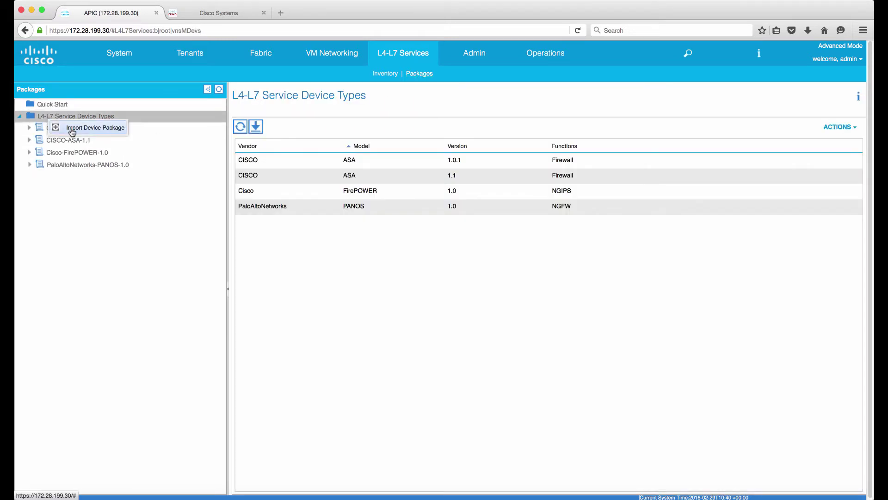
pyautogui.click(72, 132)
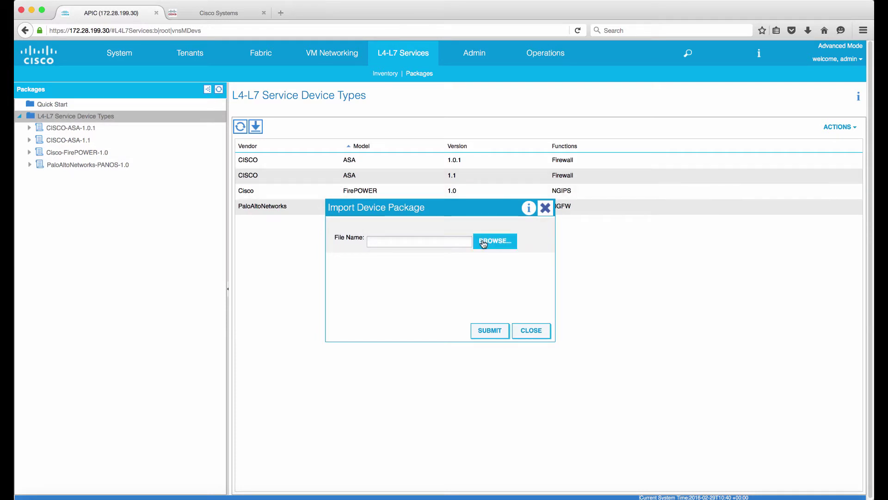
pyautogui.click(448, 247)
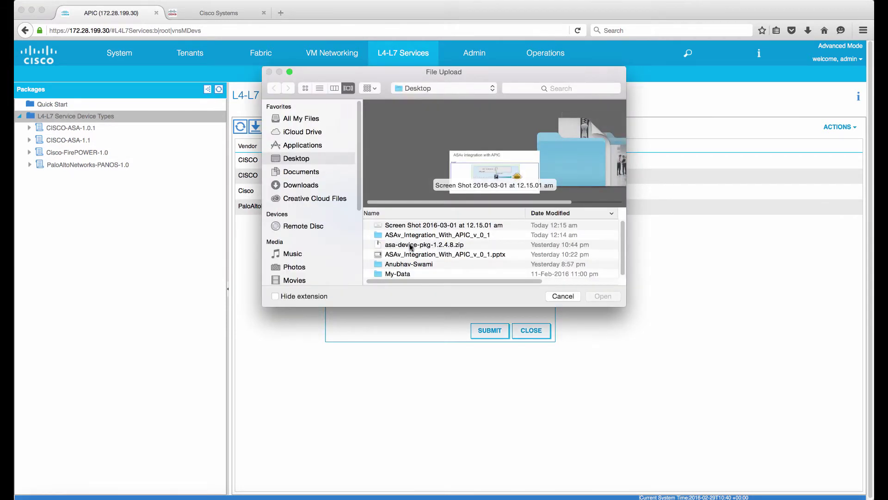
pyautogui.click(410, 245)
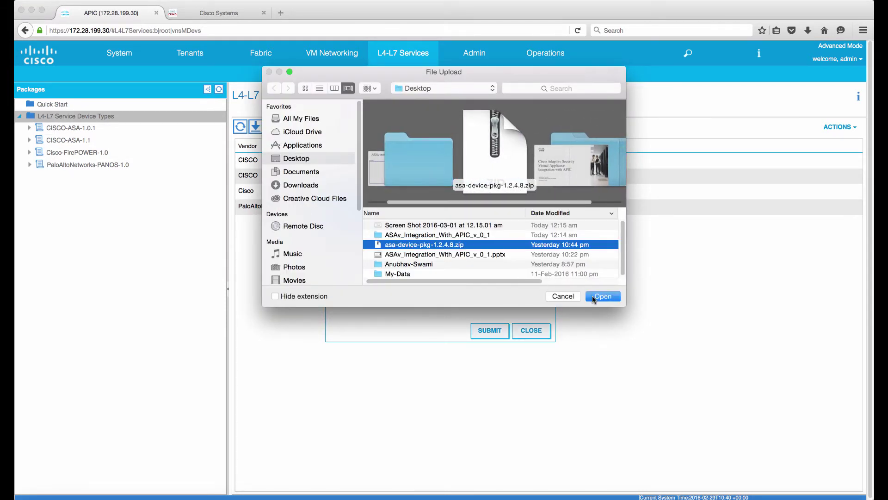
pyautogui.click(595, 297)
pyautogui.click(496, 329)
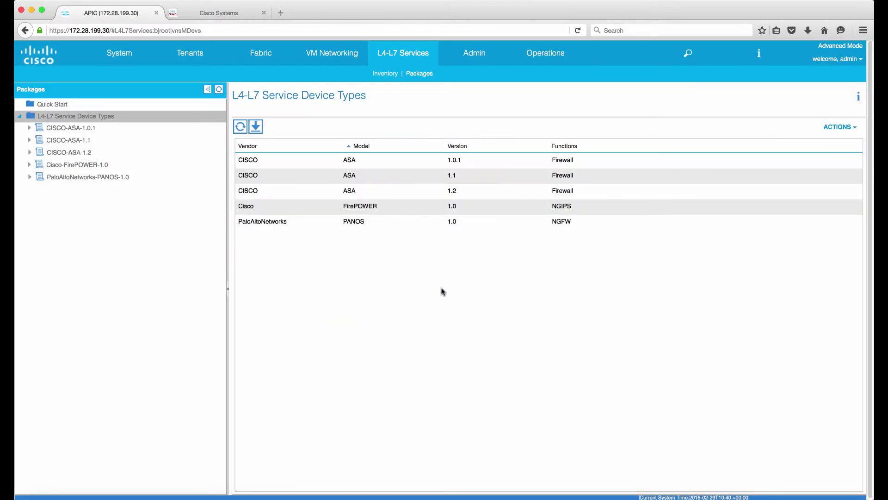
# - Review the CISCO-ASA-1.2 package's minor version 4.8, then go to the All Tenants list
pyautogui.click(82, 152)
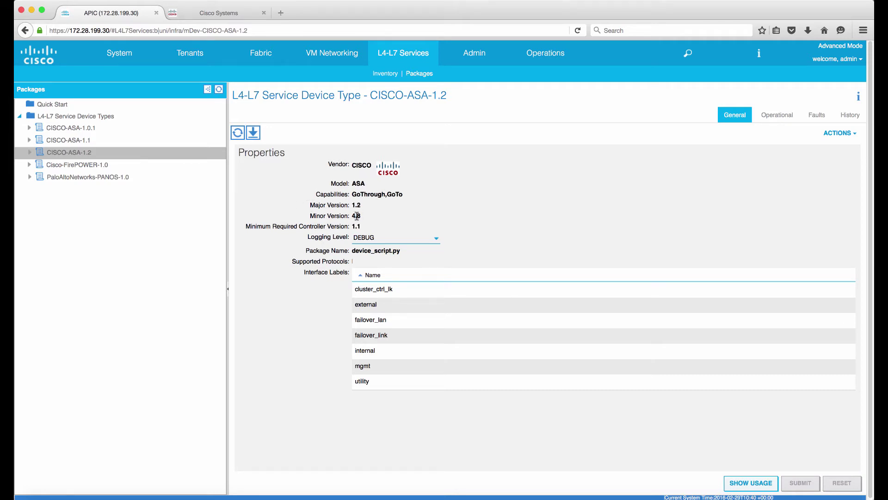
pyautogui.moveTo(353, 217); pyautogui.dragTo(372, 219)
pyautogui.click(202, 60)
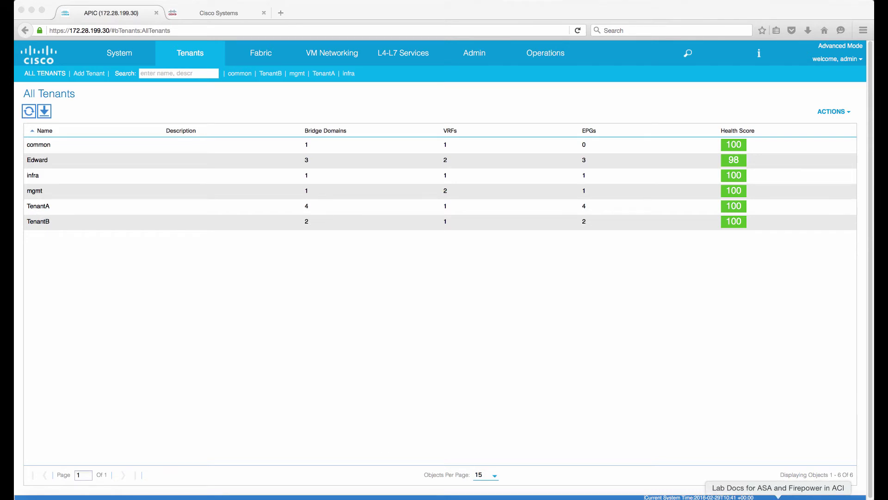
pyautogui.click(754, 498)
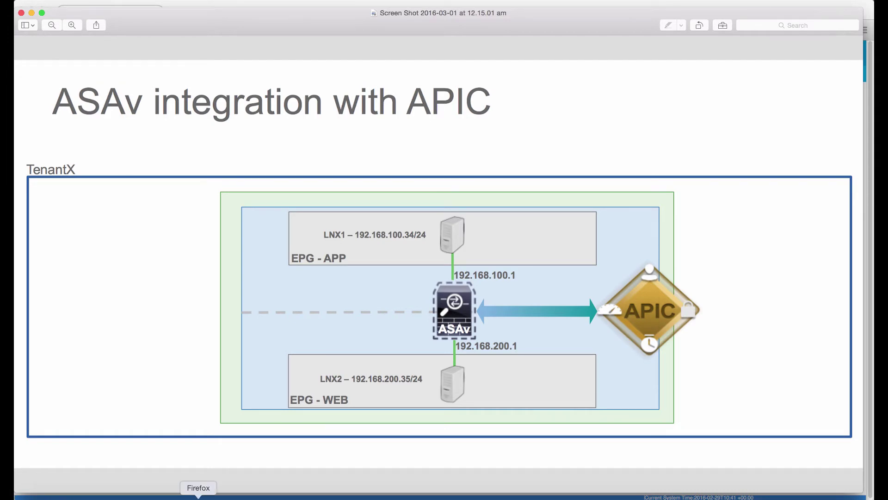
pyautogui.click(198, 498)
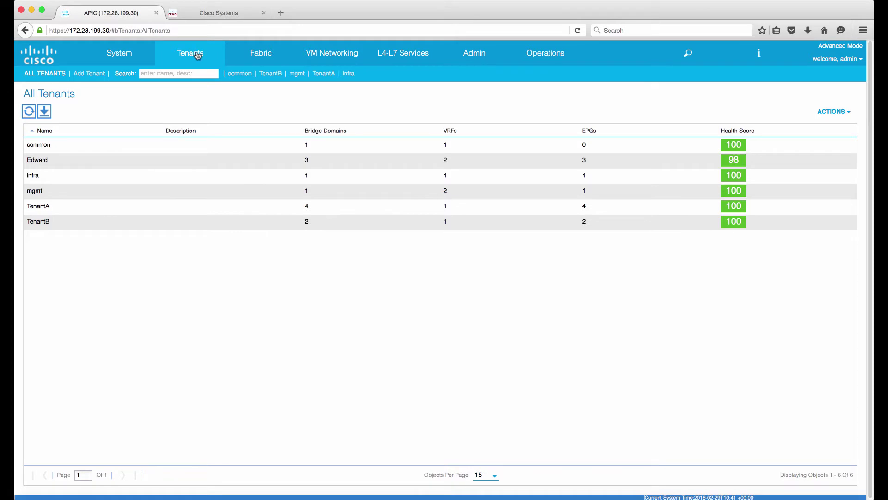
# - Create tenant TenantX with a newly created TenantX security domain assigned to it
pyautogui.click(97, 74)
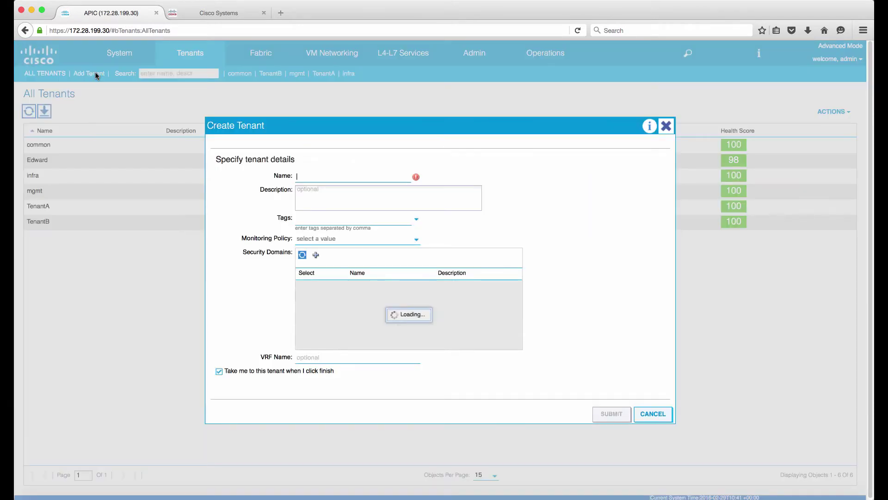
pyautogui.write('TenantX')
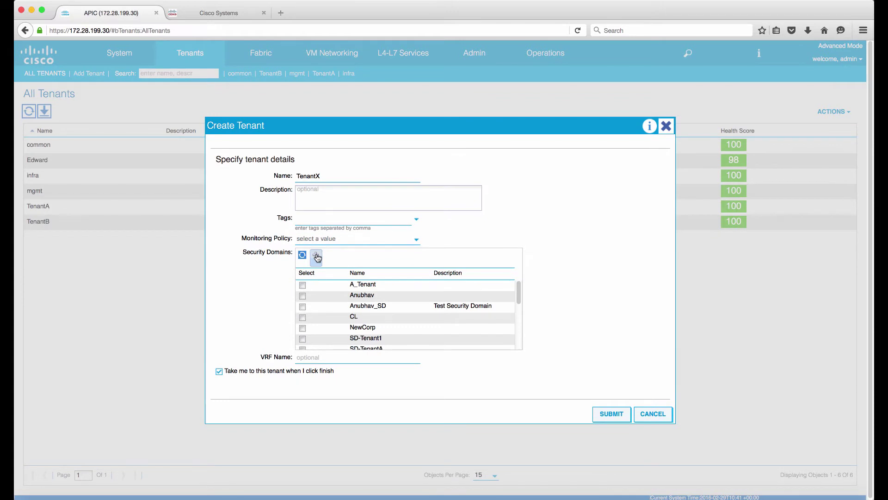
pyautogui.click(317, 258)
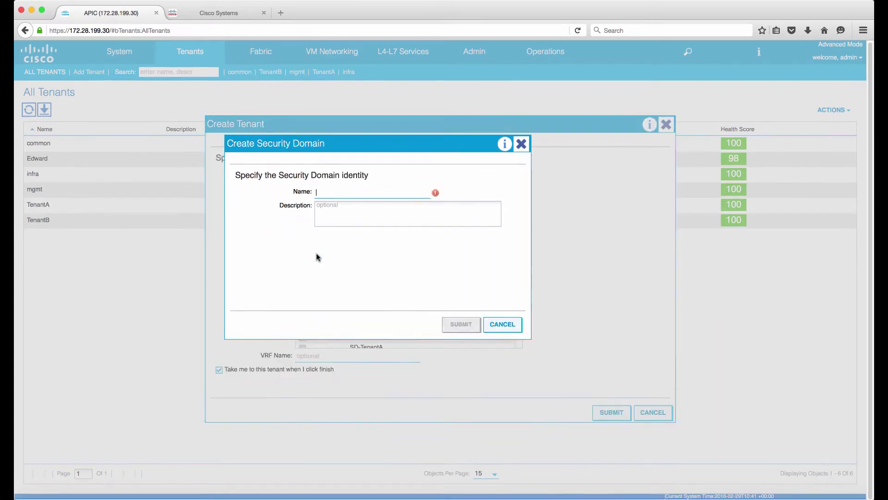
pyautogui.write('TenantX')
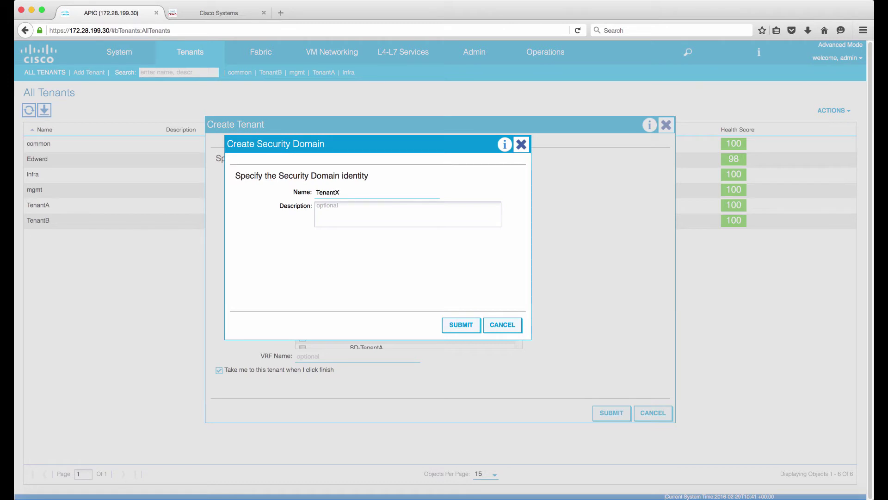
pyautogui.click(467, 329)
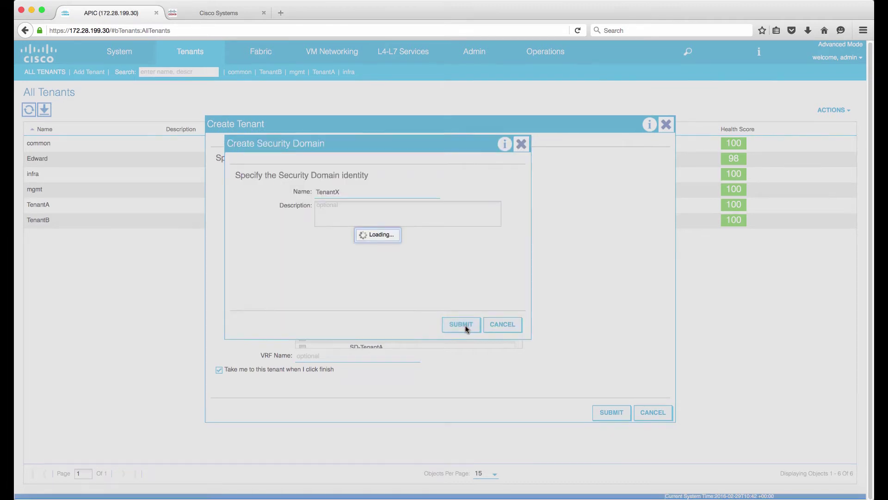
pyautogui.scroll(-3, 387, 327)
pyautogui.scroll(-5, 387, 327)
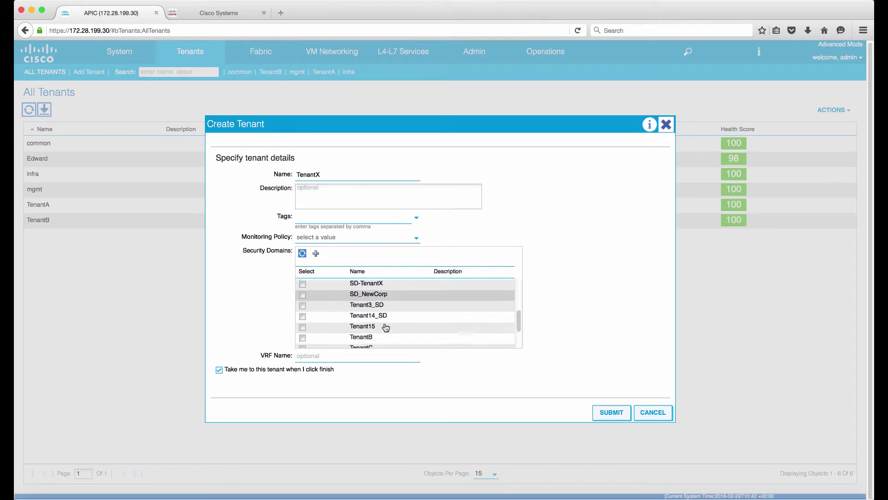
pyautogui.click(303, 342)
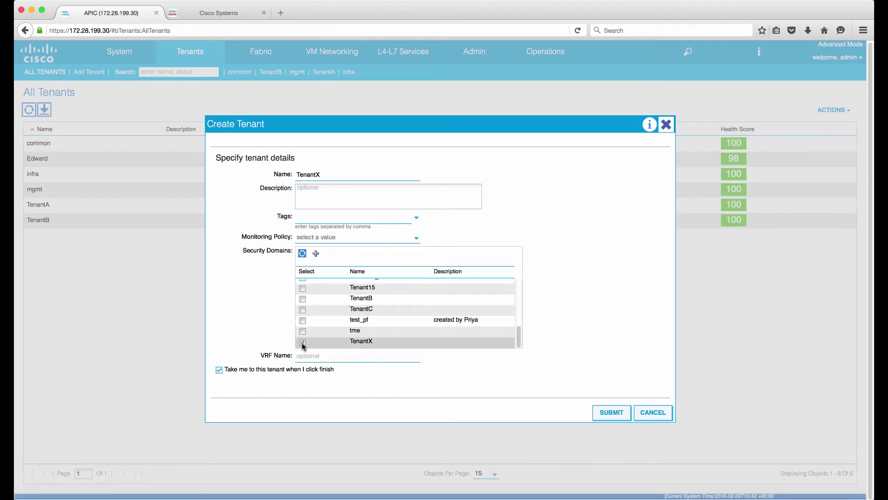
pyautogui.click(611, 412)
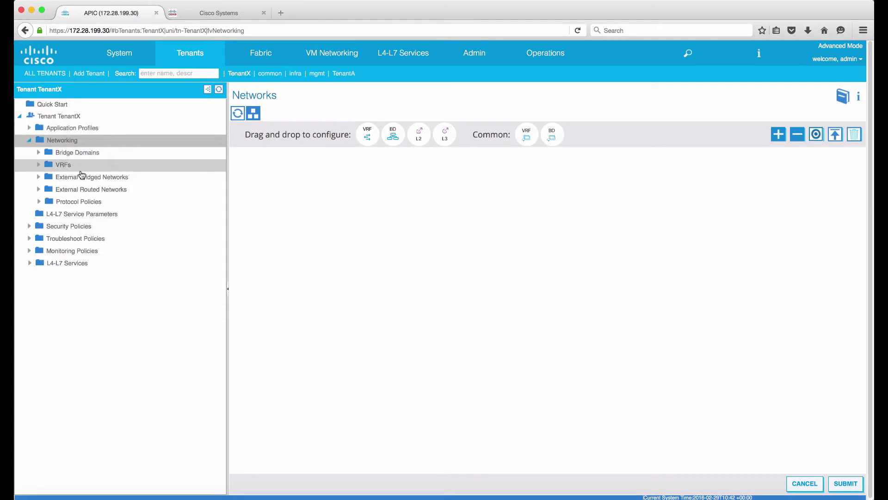
# - Create VRF Vrf-TenantX in TenantX along with a bridge domain named WEB
pyautogui.click(62, 167)
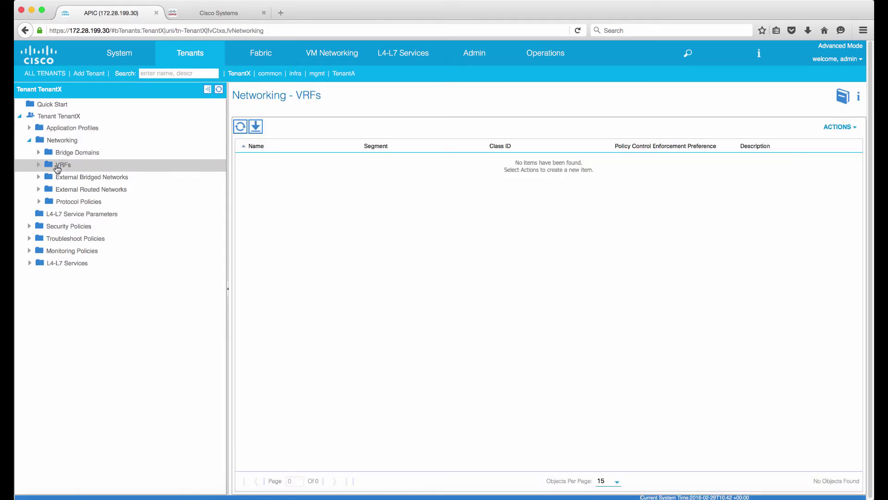
pyautogui.rightClick(57, 168)
pyautogui.click(83, 177)
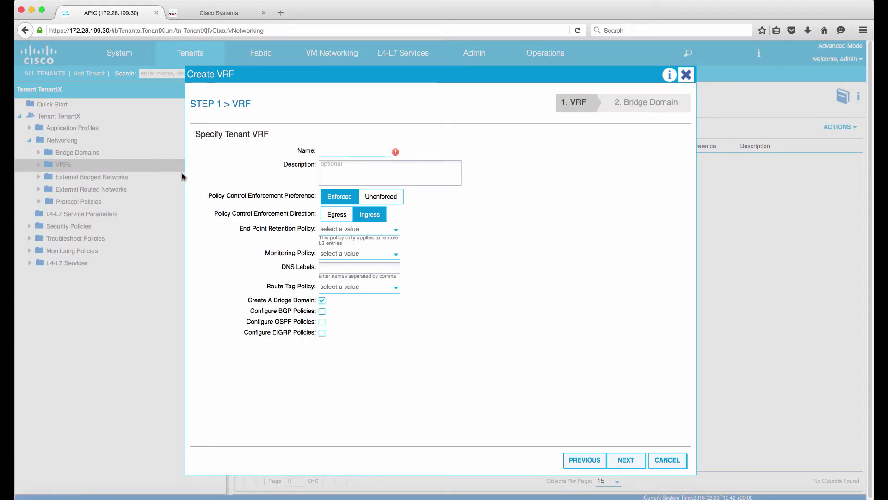
pyautogui.write('Vr')
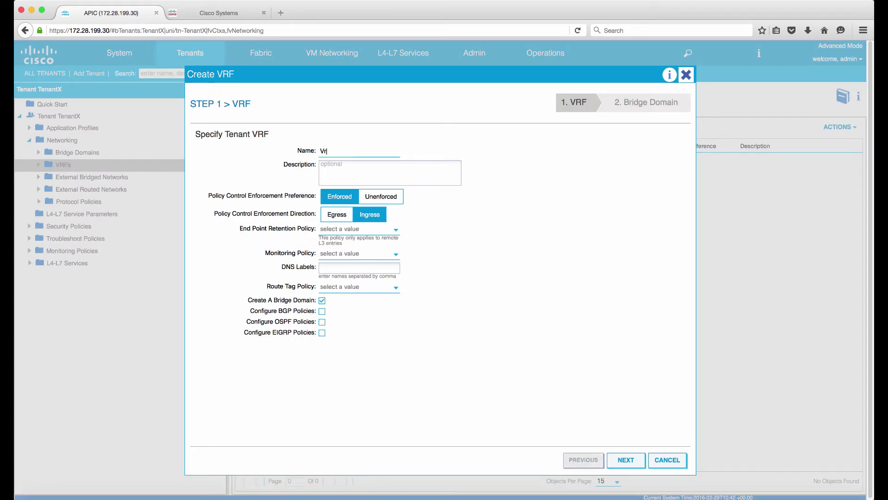
pyautogui.write('f-')
pyautogui.write('Tenx')
pyautogui.write('nantX')
pyautogui.click(631, 464)
pyautogui.click(305, 148)
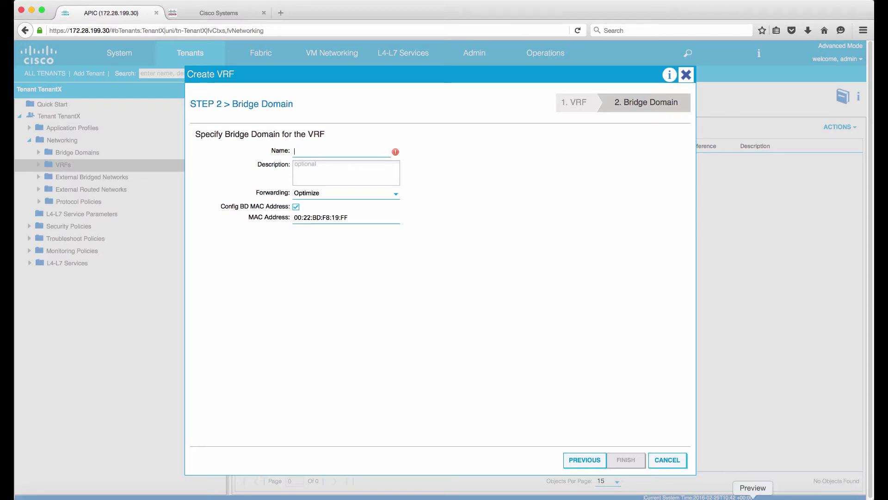
pyautogui.click(754, 497)
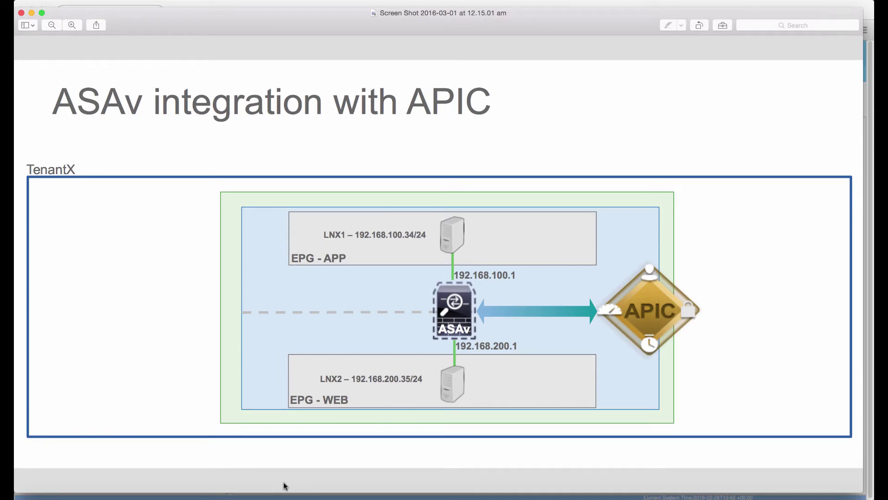
pyautogui.click(198, 494)
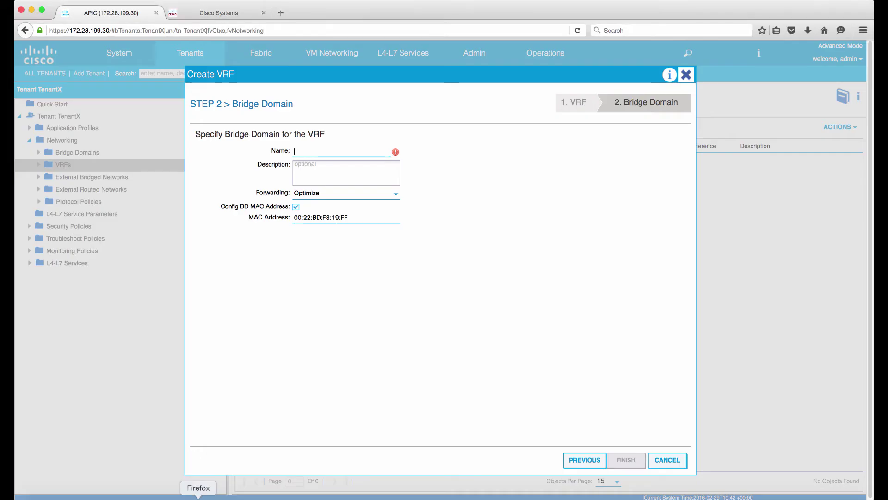
pyautogui.click(329, 151)
pyautogui.write('WEB')
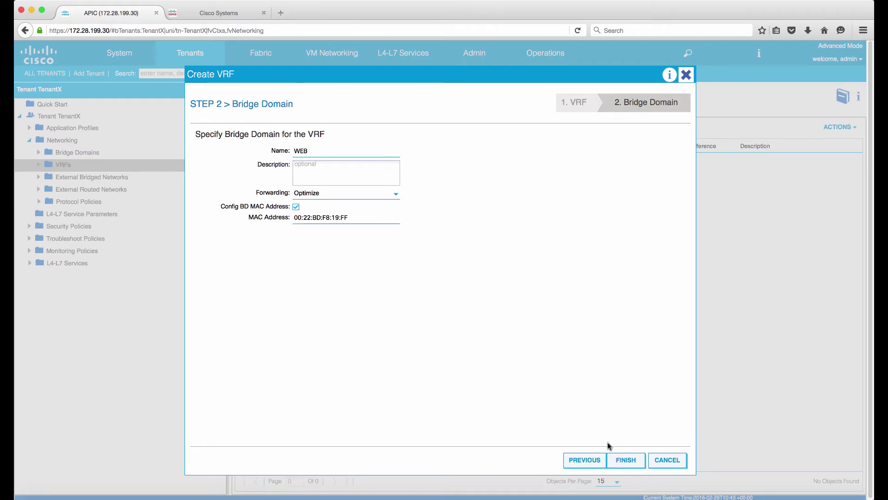
pyautogui.click(619, 460)
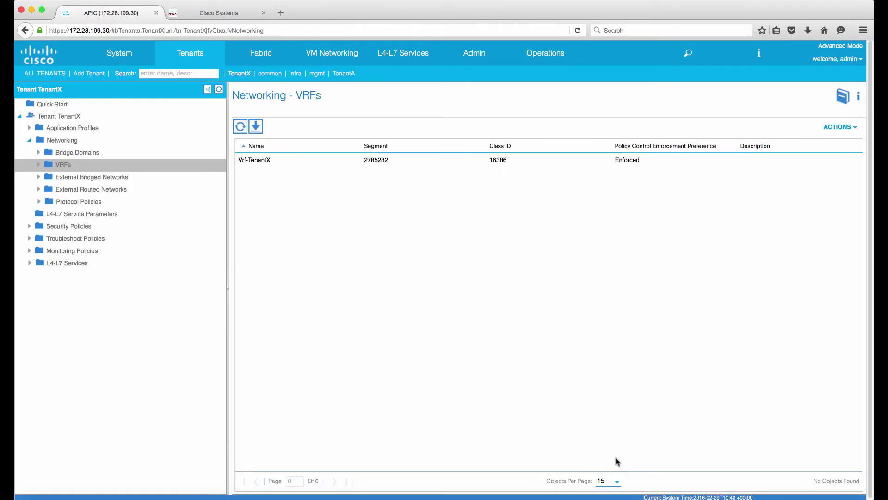
# - Add bridge domain APP to TenantX, attached to VRF TenantX/Vrf-TenantX
pyautogui.click(39, 165)
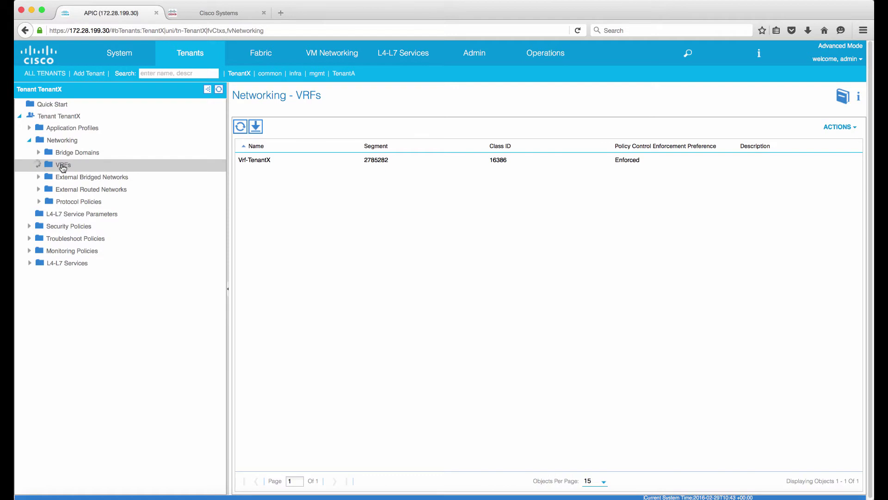
pyautogui.click(59, 154)
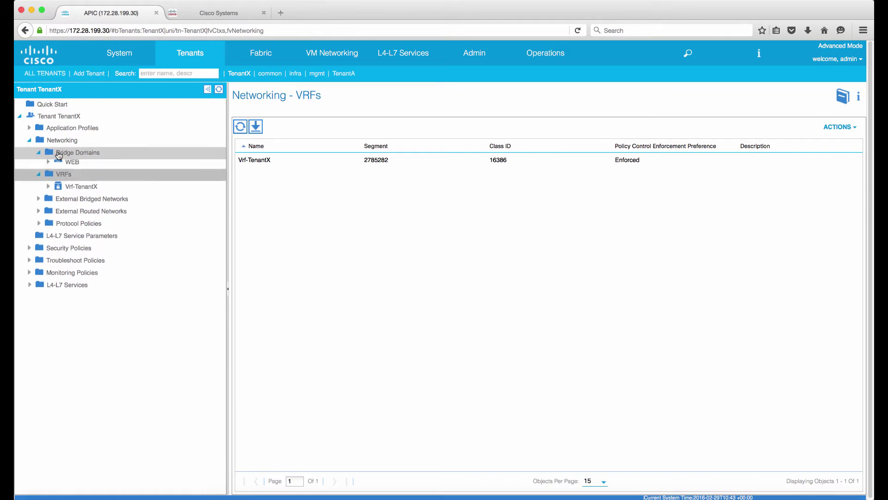
pyautogui.rightClick(76, 156)
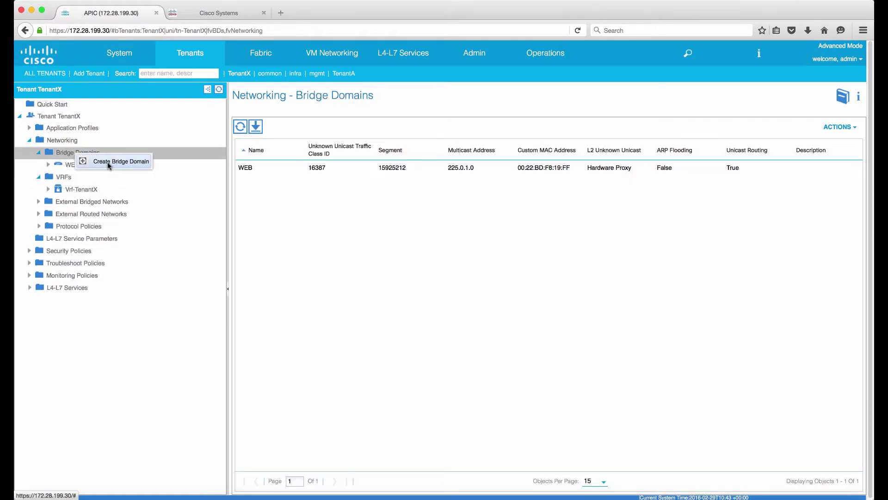
pyautogui.click(108, 162)
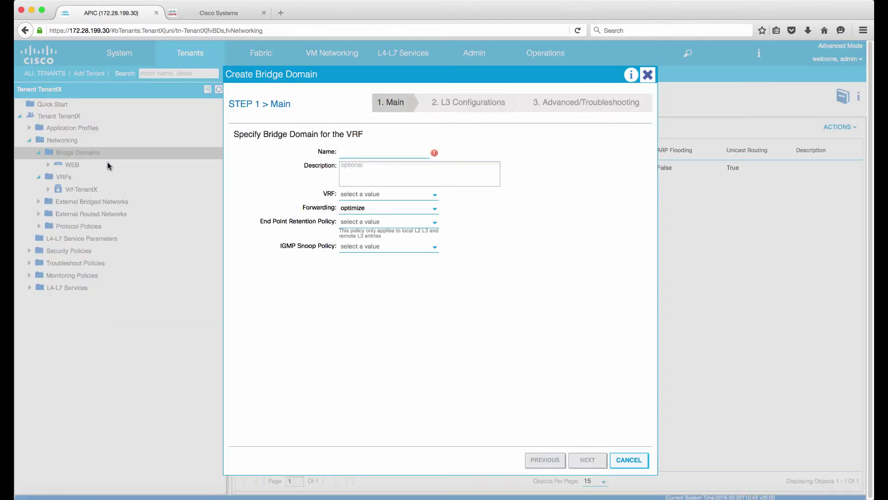
pyautogui.click(349, 155)
pyautogui.write('APP')
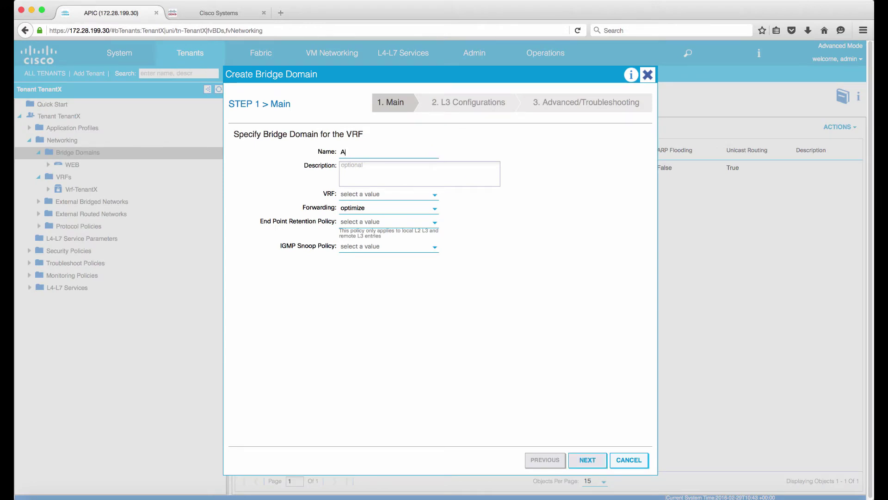
pyautogui.click(384, 199)
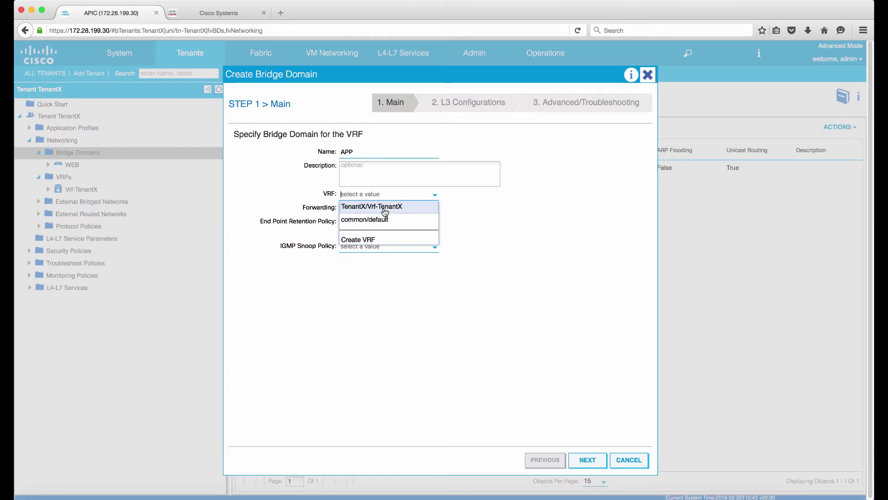
pyautogui.click(385, 209)
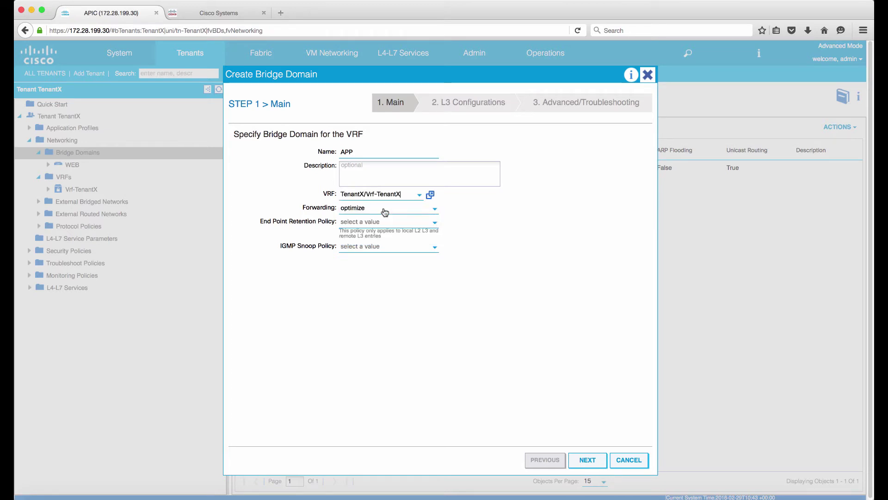
pyautogui.click(589, 461)
pyautogui.click(588, 461)
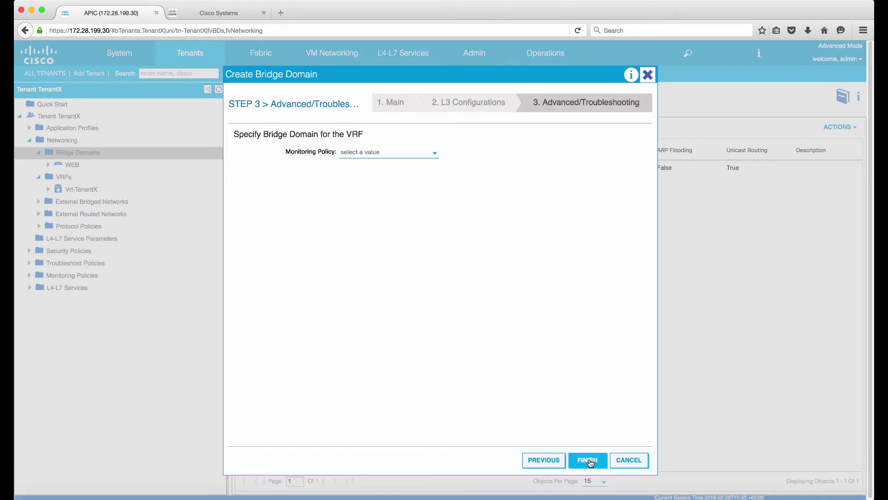
pyautogui.click(589, 461)
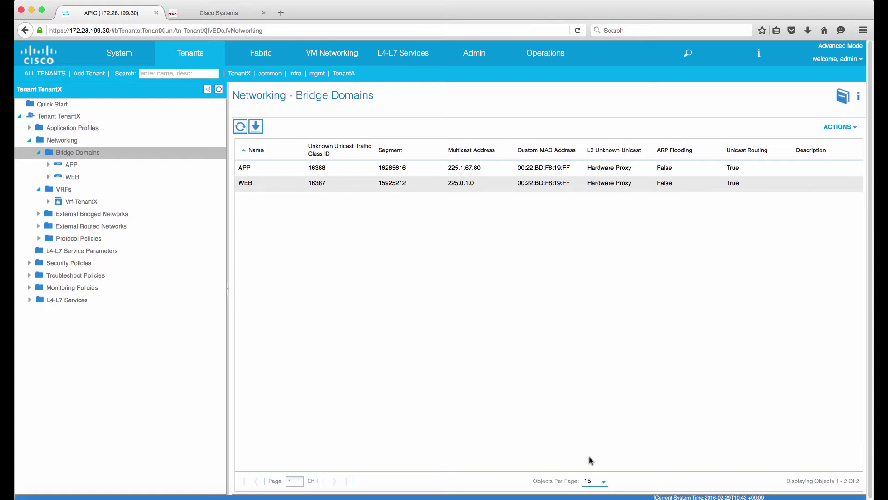
# - Begin a new application profile named AP-TenantX and add a blank EPG row
pyautogui.click(30, 129)
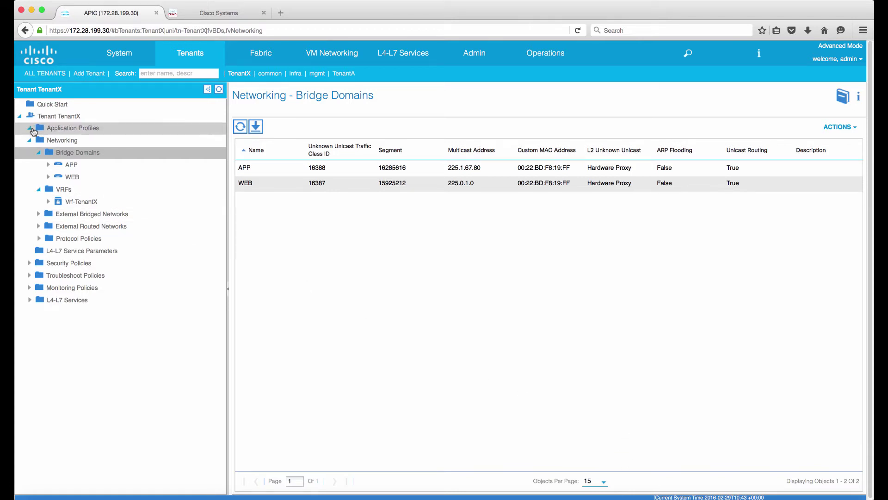
pyautogui.rightClick(52, 130)
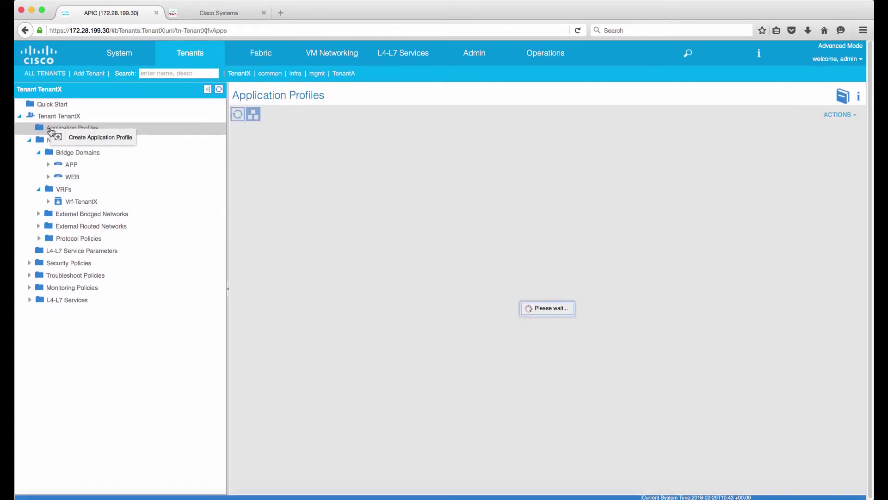
pyautogui.click(91, 137)
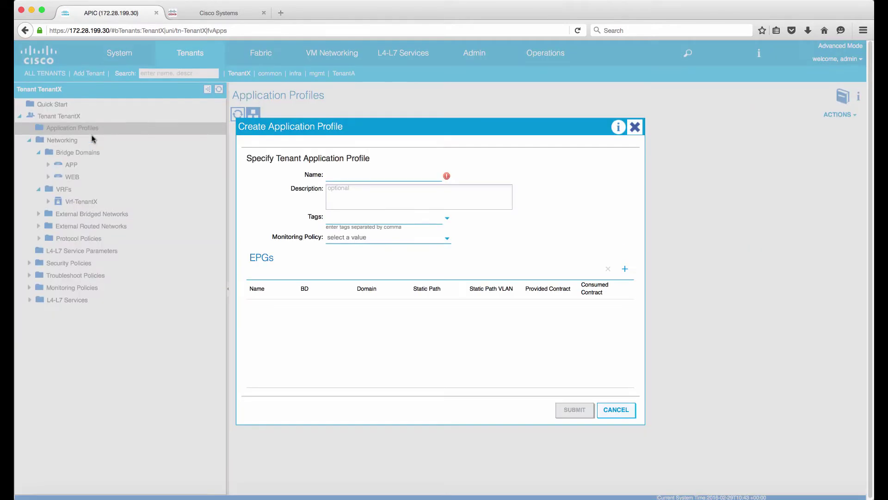
pyautogui.click(379, 174)
pyautogui.write('AP')
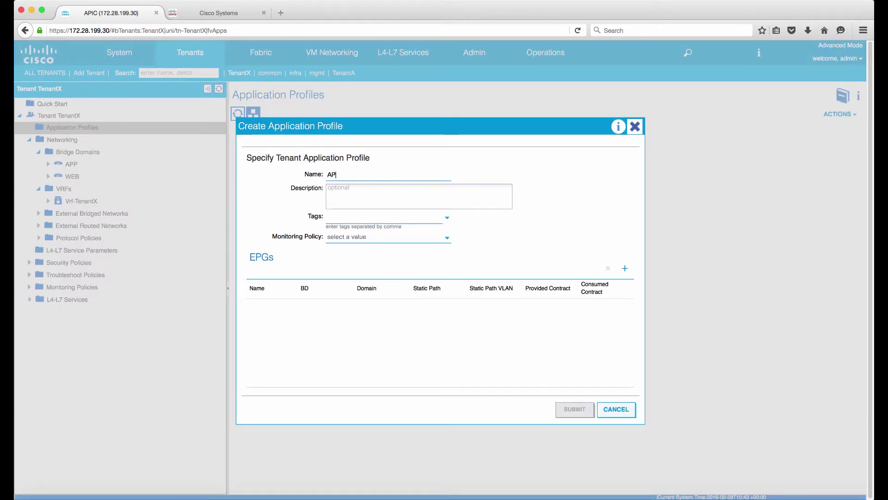
pyautogui.write('-Tenan')
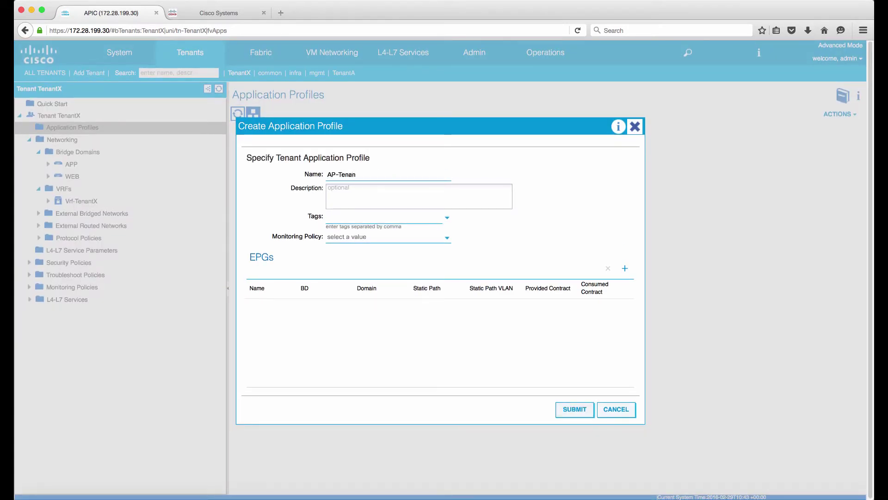
pyautogui.write('tX')
pyautogui.click(625, 268)
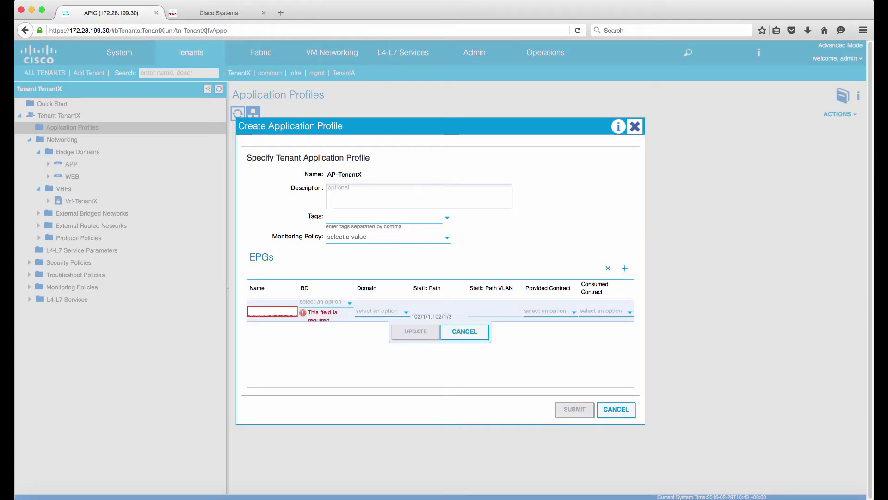
# - Add EPG WEB on bridge domain WEB with the tme-vc VMM domain
pyautogui.click(271, 312)
pyautogui.write('WEB')
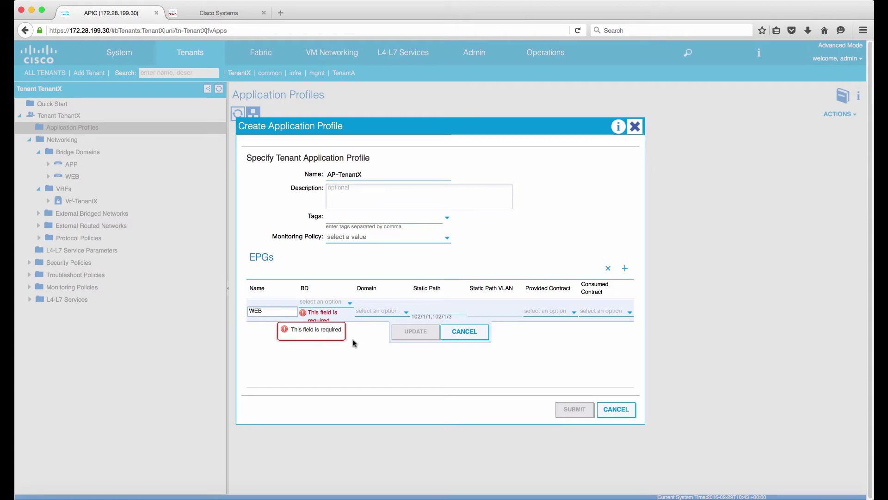
pyautogui.click(334, 306)
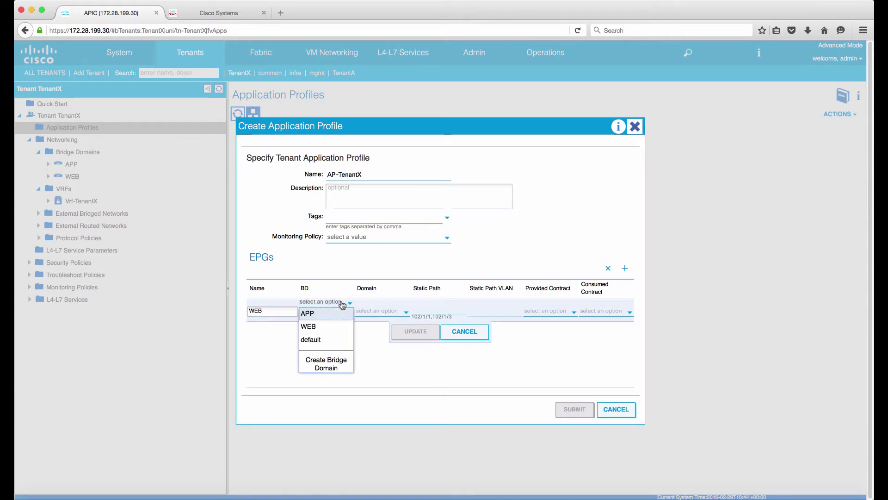
pyautogui.click(333, 327)
pyautogui.click(375, 310)
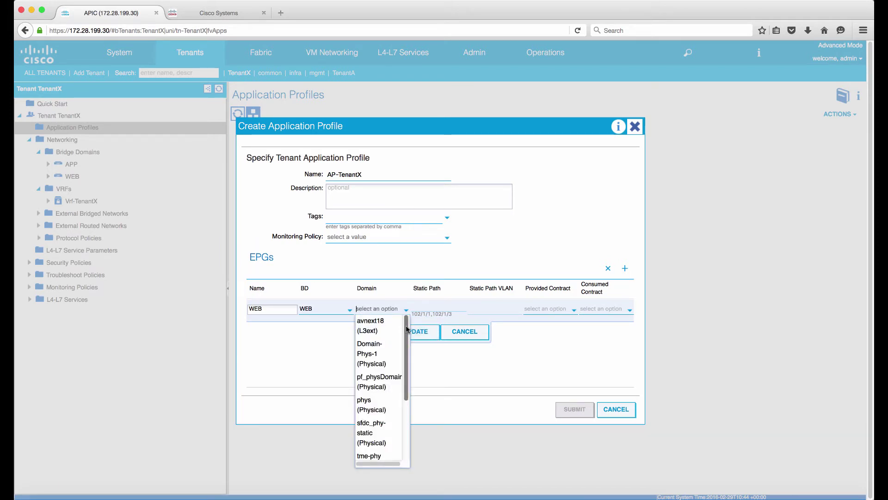
pyautogui.moveTo(406, 330); pyautogui.dragTo(415, 403)
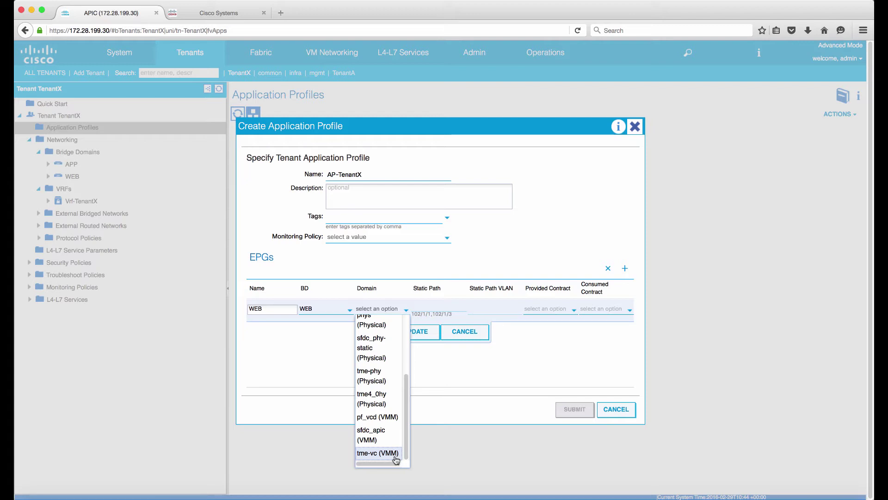
pyautogui.click(396, 455)
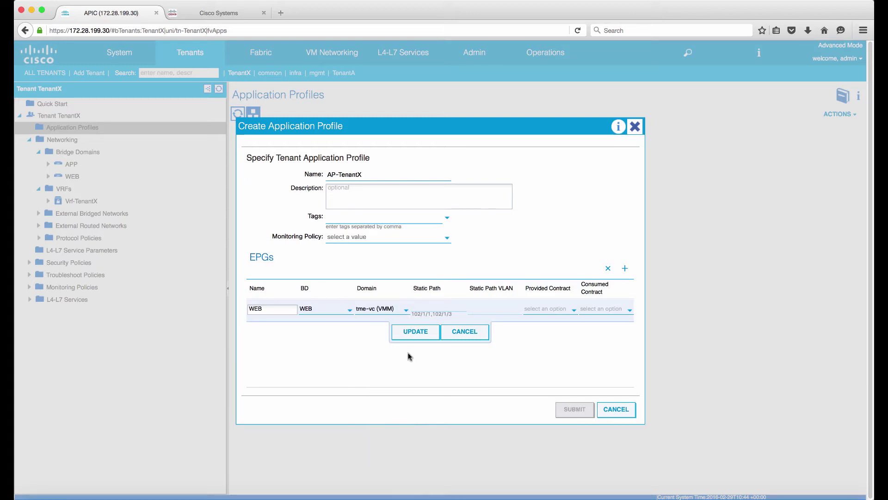
pyautogui.click(415, 332)
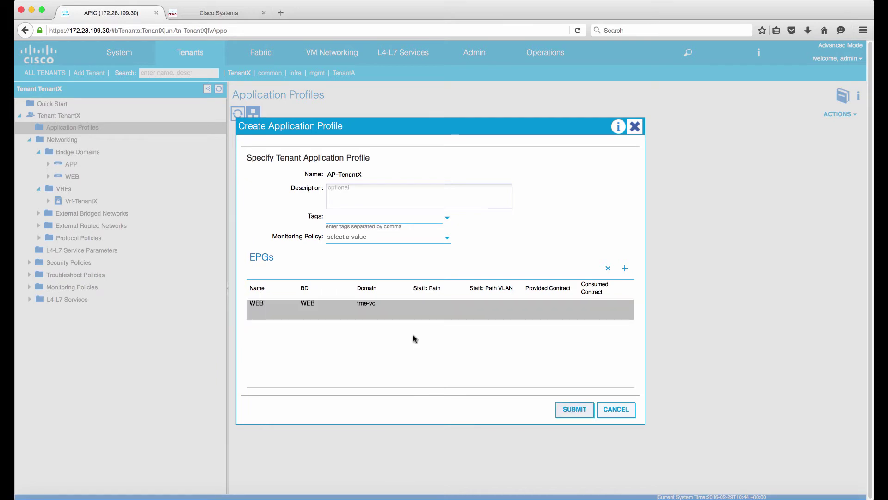
# - Add EPG APP on bridge domain APP with tme-vc, and submit the profile
pyautogui.click(625, 272)
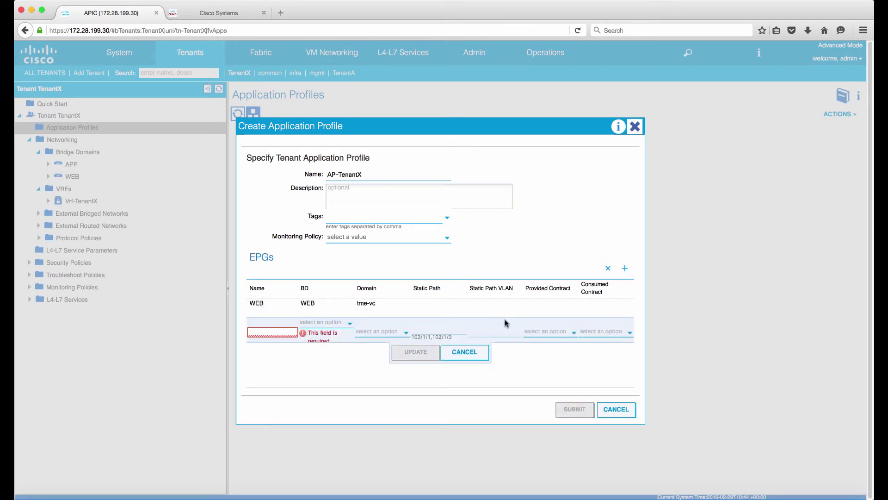
pyautogui.click(277, 331)
pyautogui.write('APP')
pyautogui.click(333, 329)
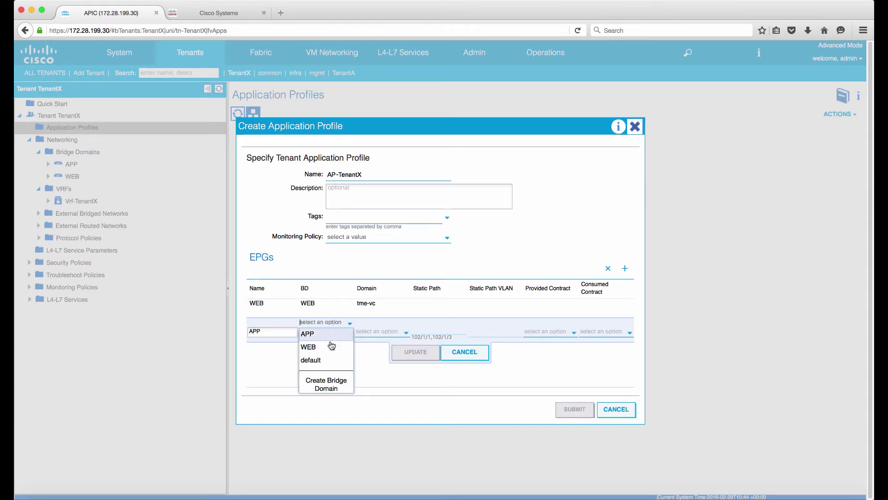
pyautogui.click(330, 336)
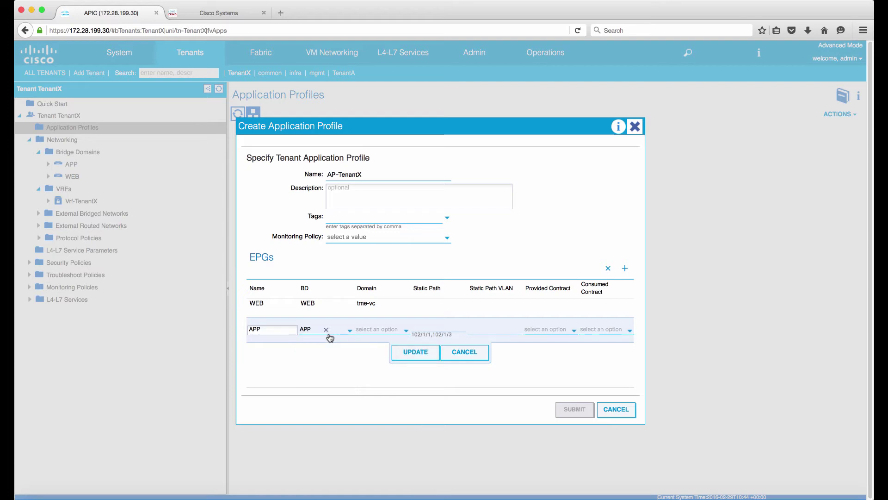
pyautogui.click(378, 333)
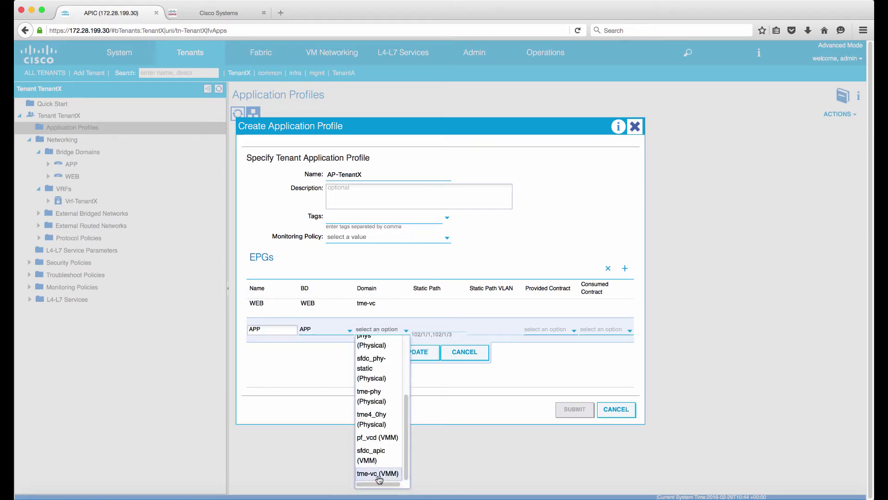
pyautogui.click(378, 474)
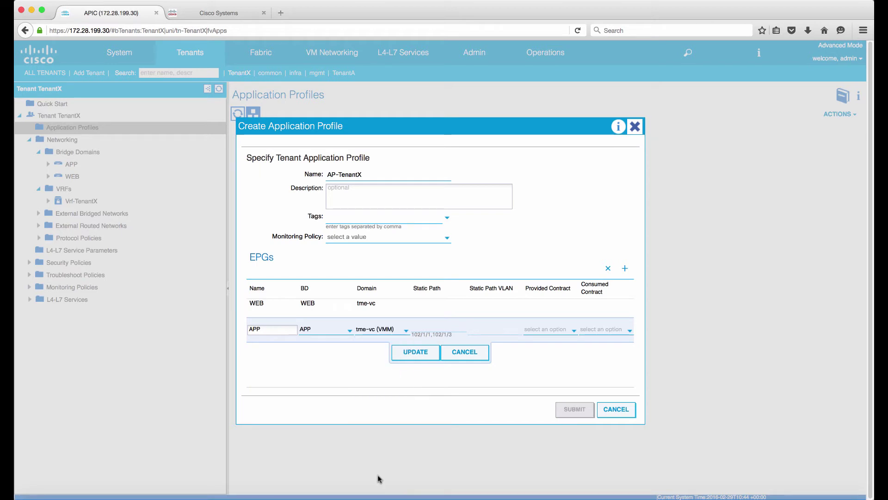
pyautogui.click(413, 354)
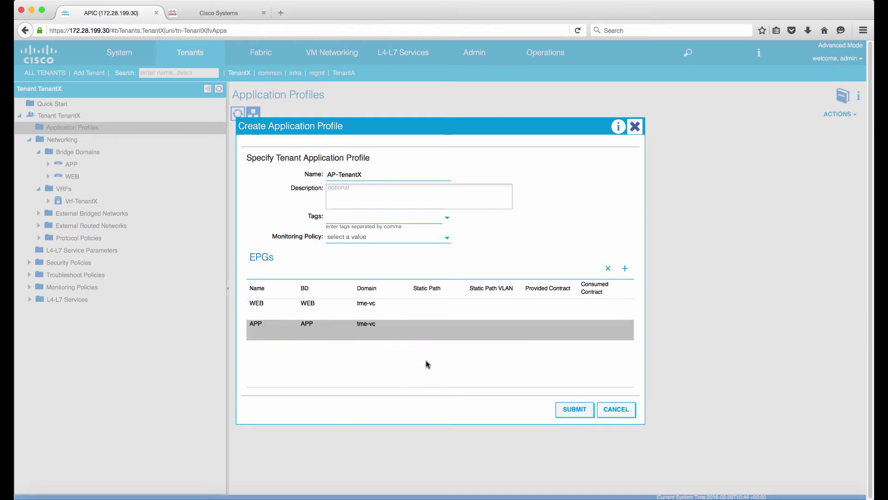
pyautogui.click(568, 412)
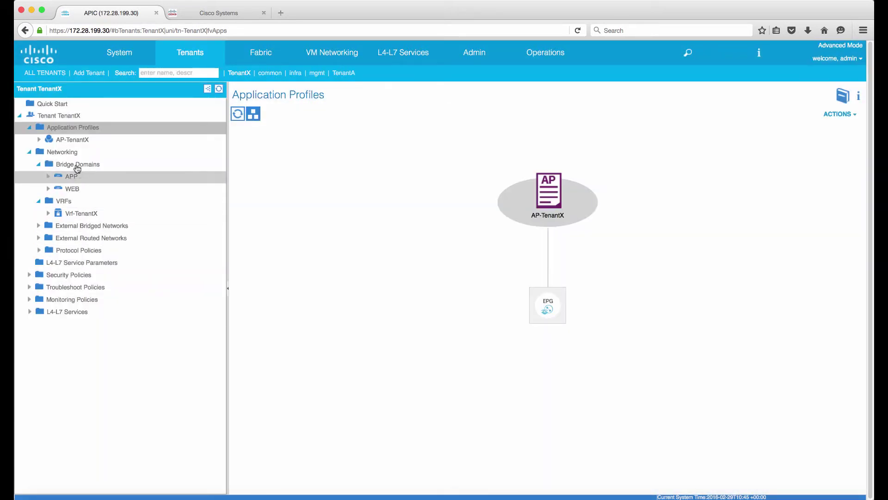
# - Inspect AP-TenantX's EPG table and topology showing WEB and APP on VMware domains
pyautogui.click(40, 141)
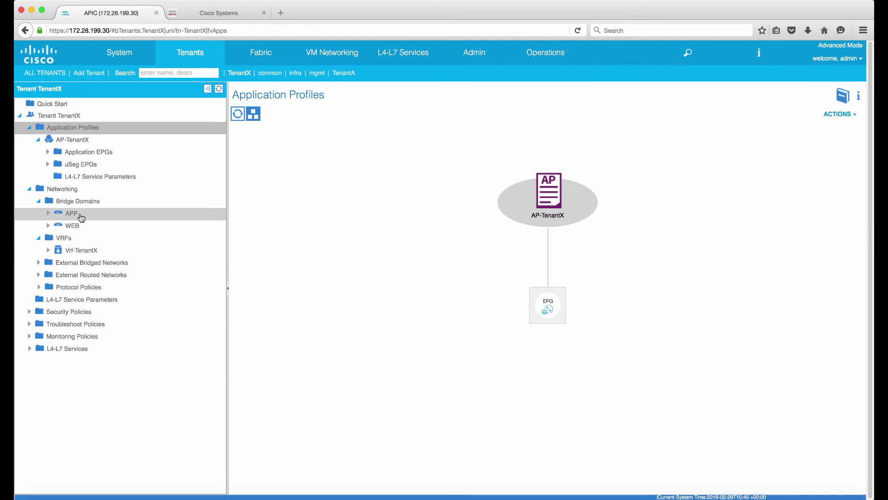
pyautogui.click(48, 153)
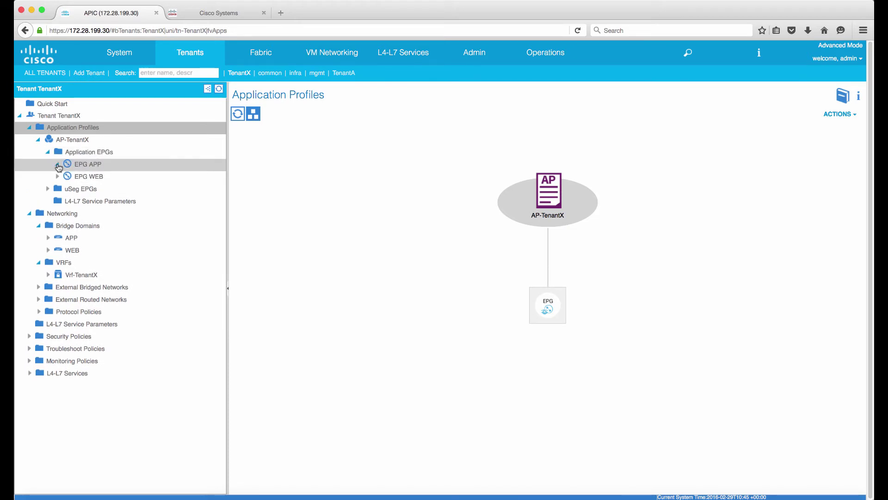
pyautogui.click(74, 156)
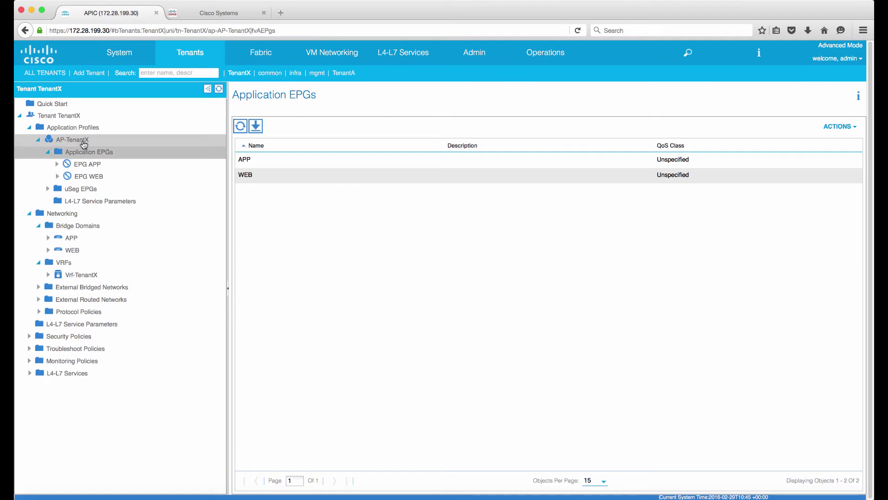
pyautogui.click(84, 144)
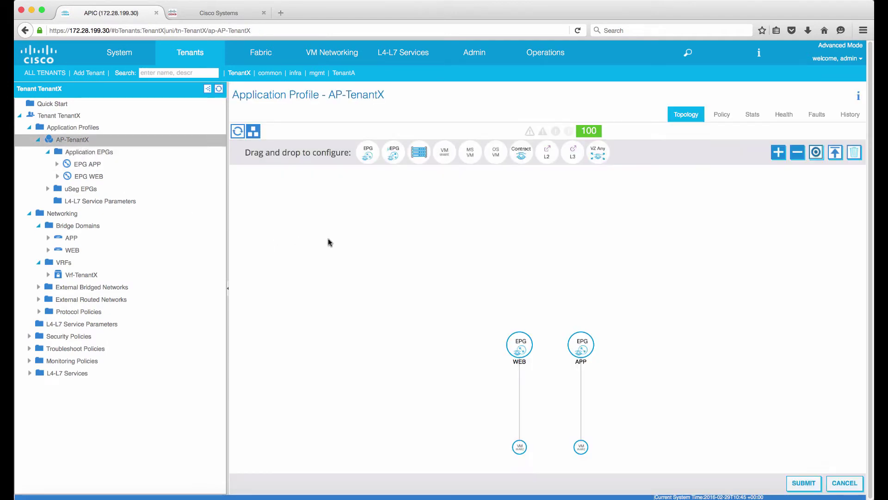
pyautogui.moveTo(524, 368)
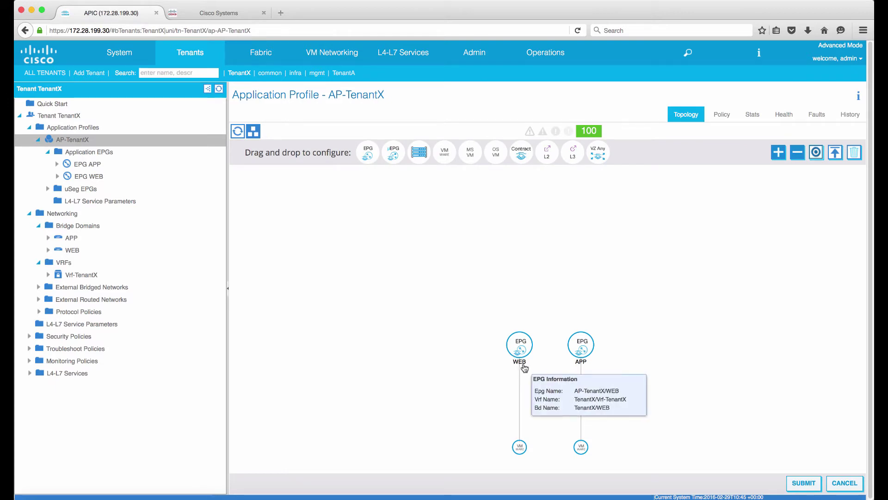
pyautogui.moveTo(582, 369)
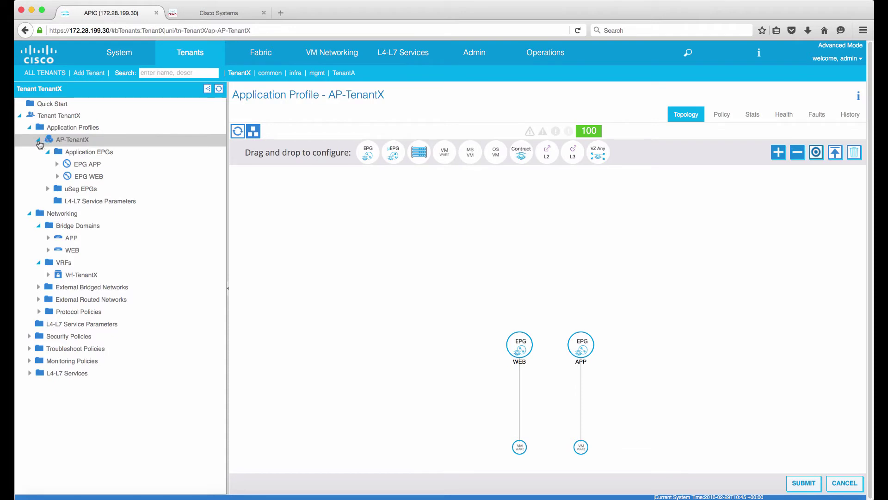
# - Collapse the AP-TenantX, VRFs and Networking branches of the TenantX tree
pyautogui.click(39, 141)
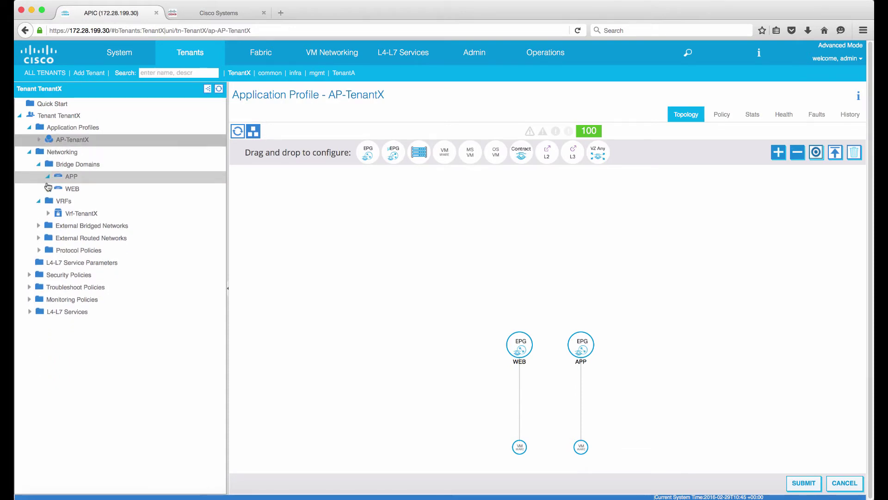
pyautogui.click(39, 202)
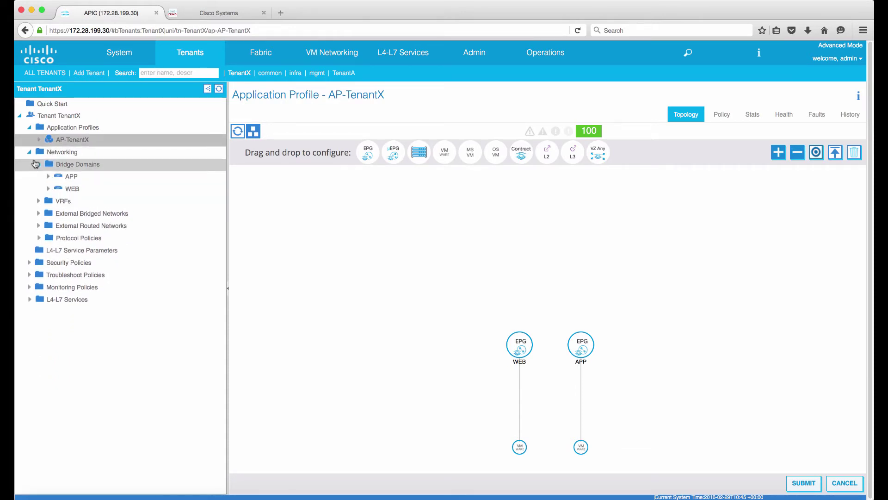
pyautogui.click(31, 154)
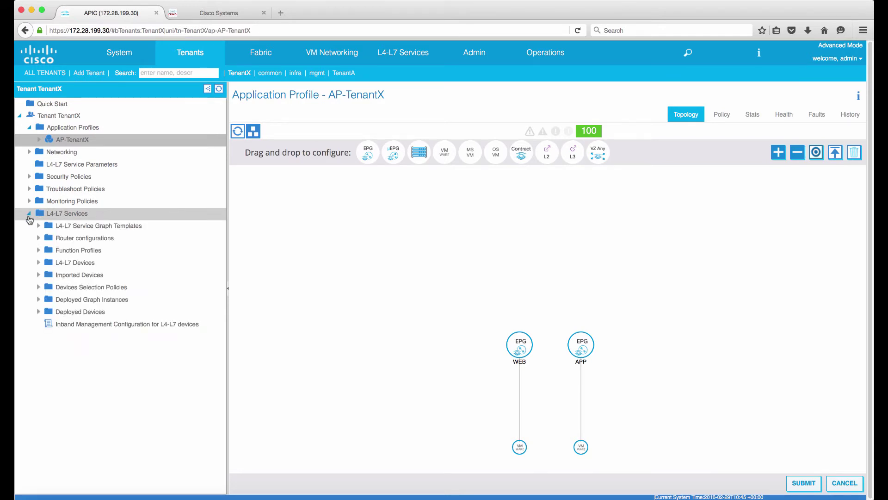
# - Start a new L4-L7 device named ASAv30 as a virtual Firewall
pyautogui.click(38, 263)
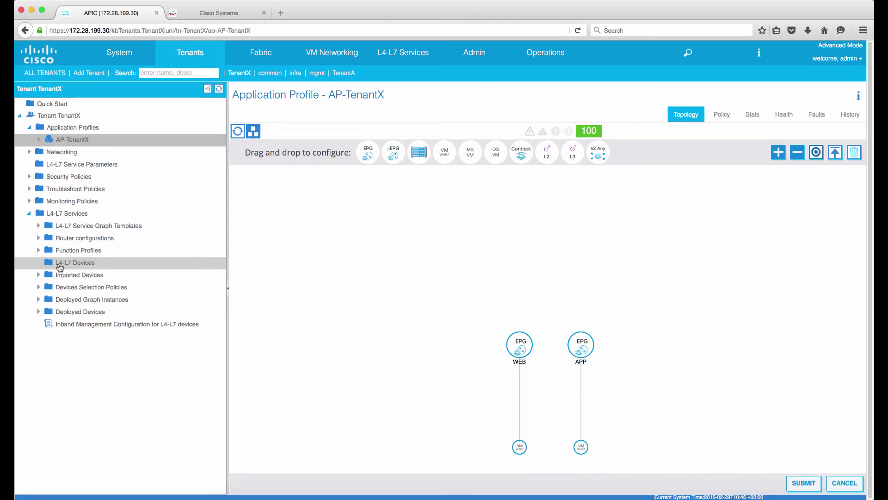
pyautogui.rightClick(60, 267)
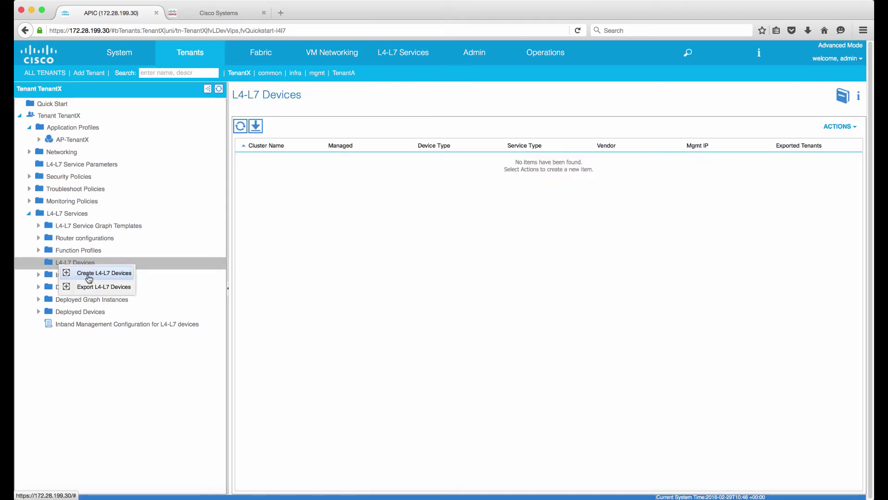
pyautogui.click(88, 273)
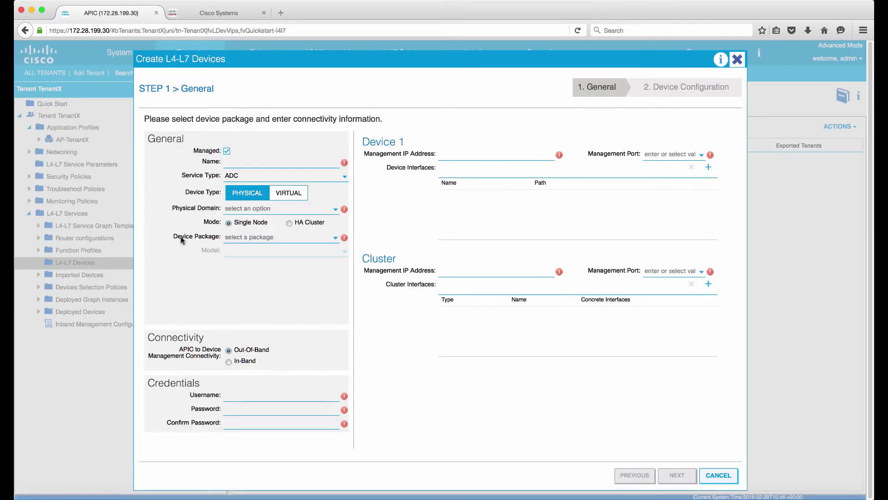
pyautogui.click(232, 160)
pyautogui.write('ASAv30')
pyautogui.click(255, 178)
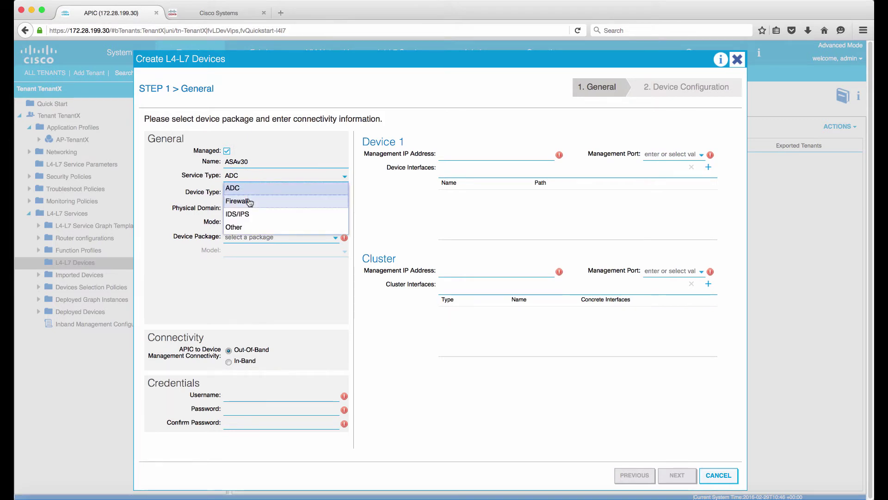
pyautogui.click(248, 201)
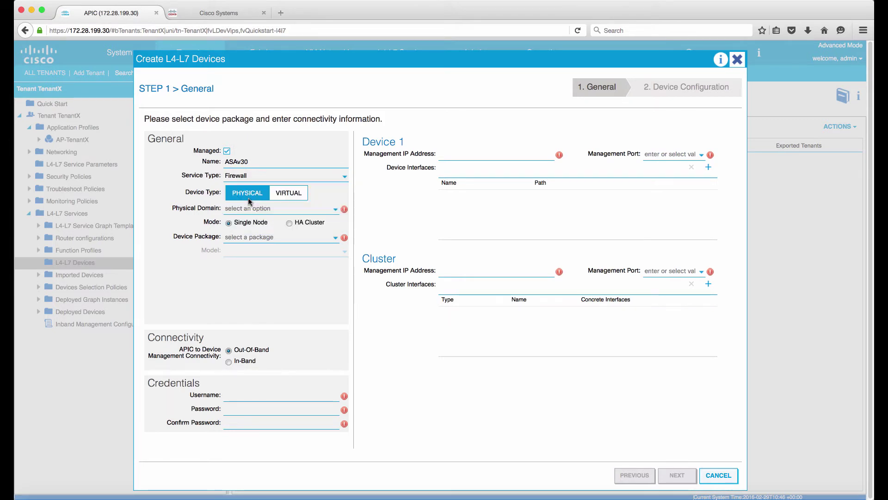
pyautogui.click(287, 194)
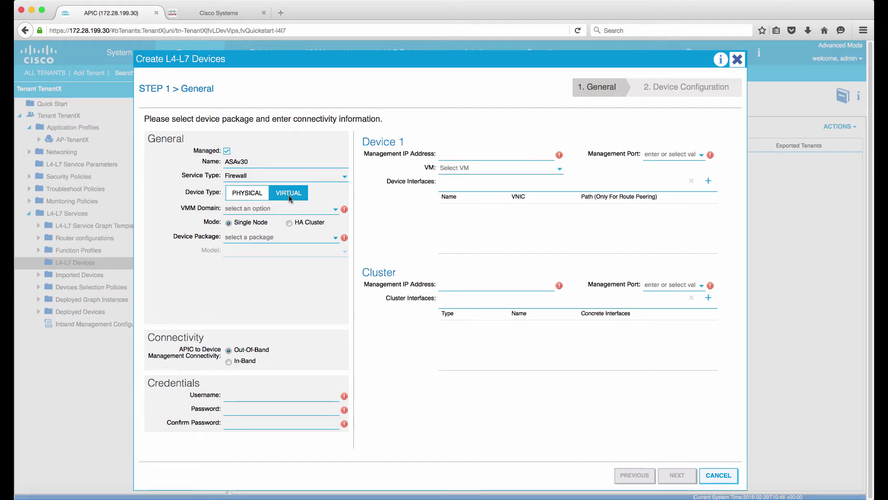
# - Set VMM domain tme-vc, package CISCO-ASA-1.2 and model ASAv, then begin the login credentials
pyautogui.click(301, 209)
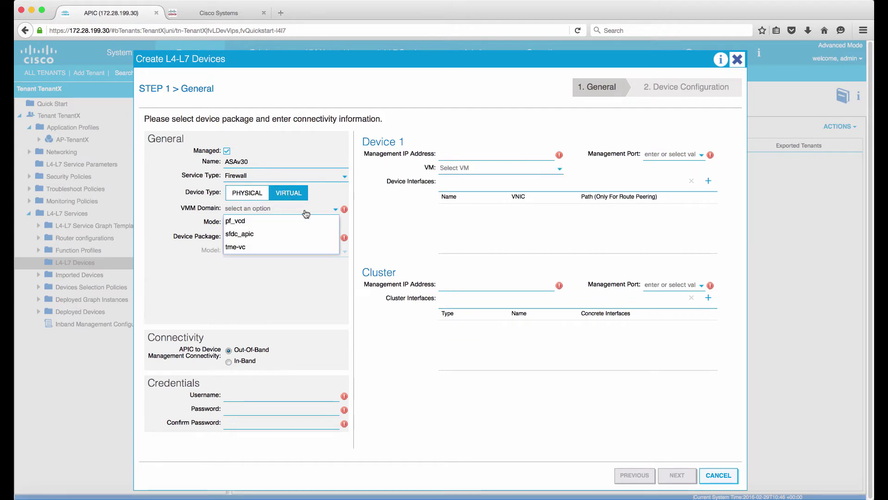
pyautogui.click(269, 249)
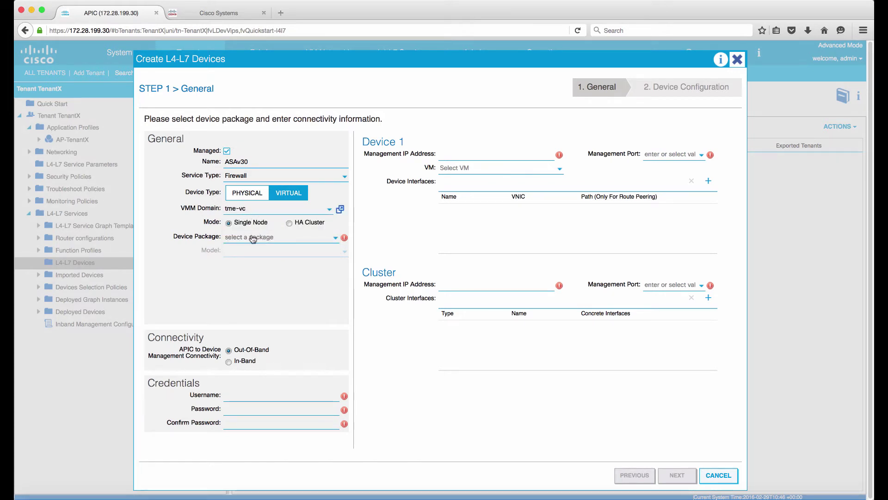
pyautogui.click(244, 238)
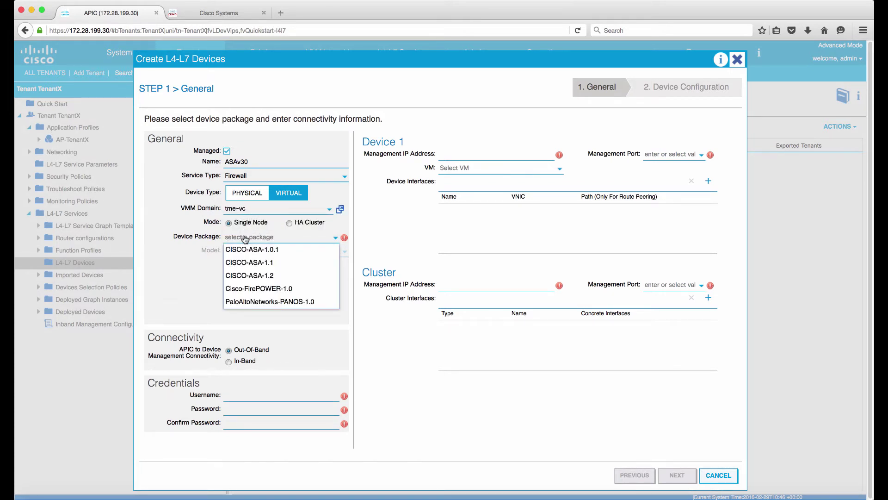
pyautogui.click(248, 275)
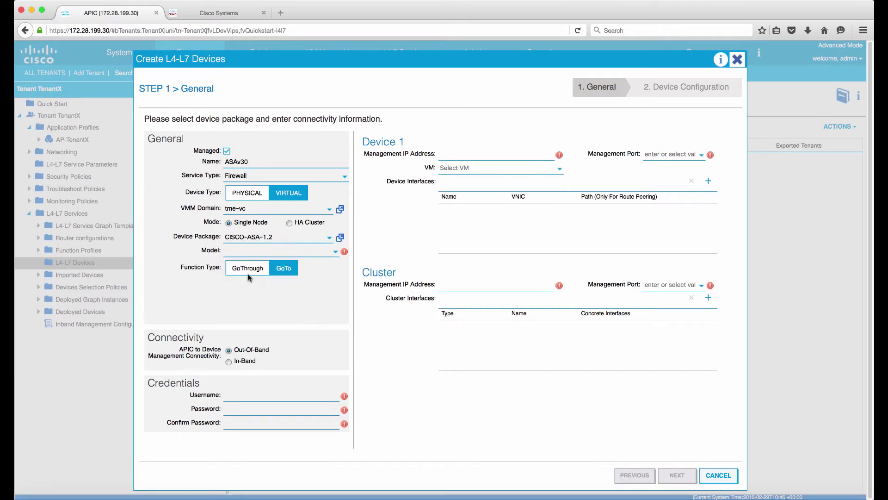
pyautogui.click(248, 251)
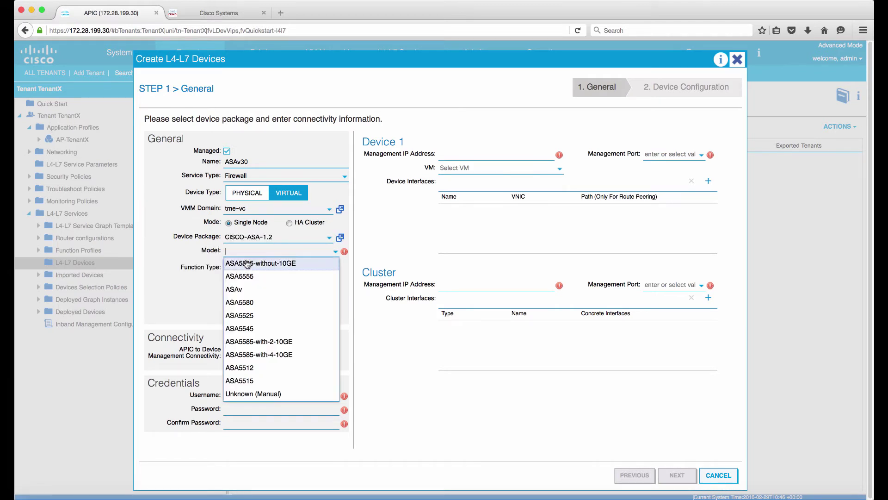
pyautogui.click(247, 289)
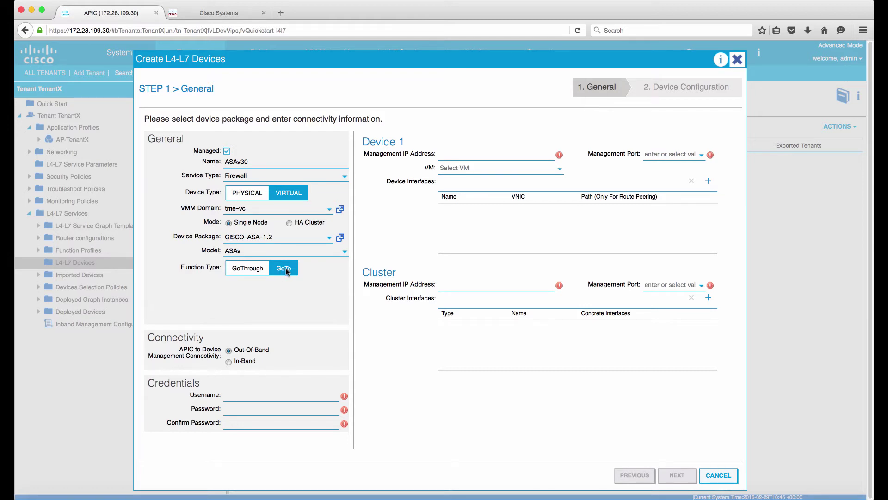
pyautogui.click(287, 397)
# - Enter the device username and password and set management IP 172.28.198.50
pyautogui.write('cisco••••••••••••••')
pyautogui.click(456, 154)
pyautogui.press('super+v')
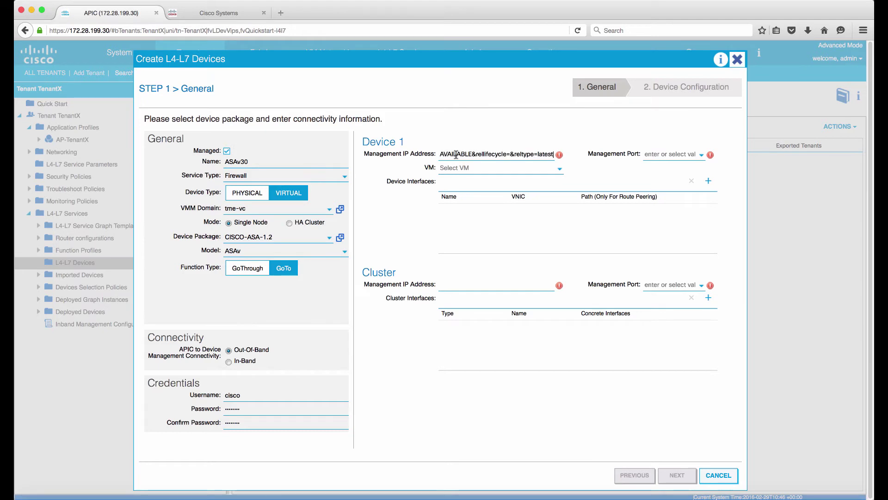
pyautogui.press('super+a')
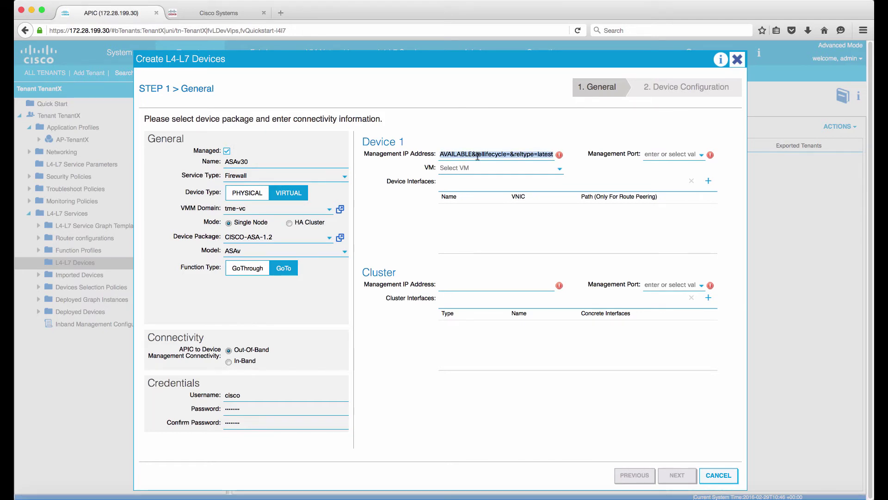
pyautogui.press('BackSpace')
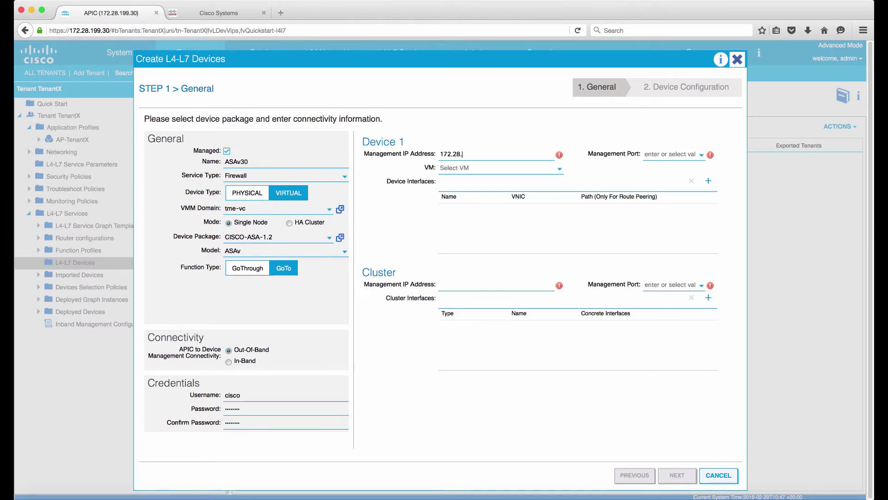
pyautogui.write('98.50')
# - Set the management port to https, attach VM tme_vc/ASAv30-TenantC, and go to the remote lab desktop
pyautogui.click(654, 153)
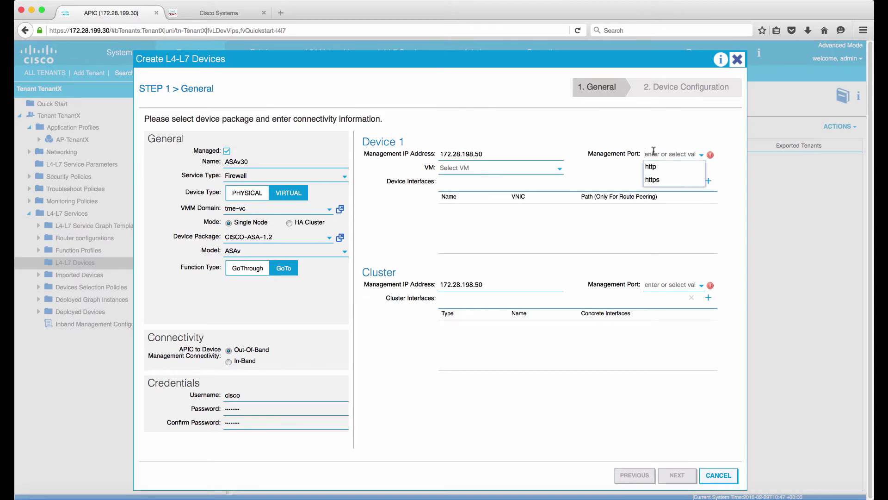
pyautogui.click(658, 179)
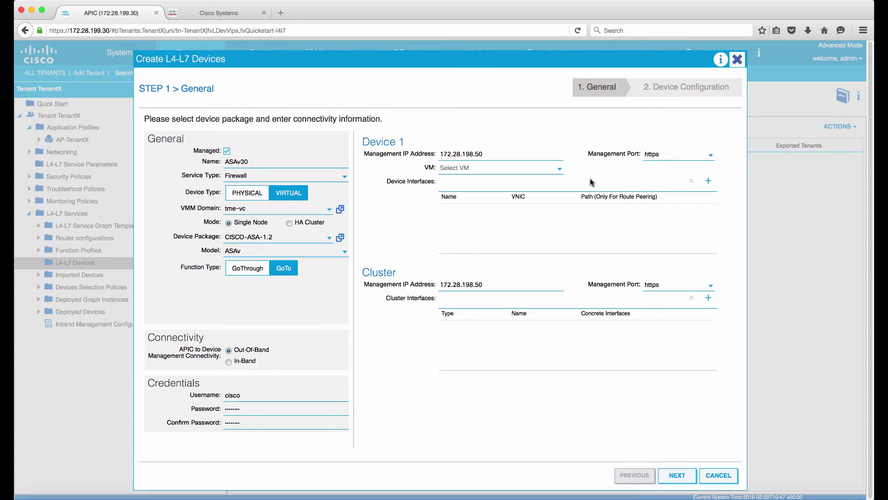
pyautogui.click(471, 170)
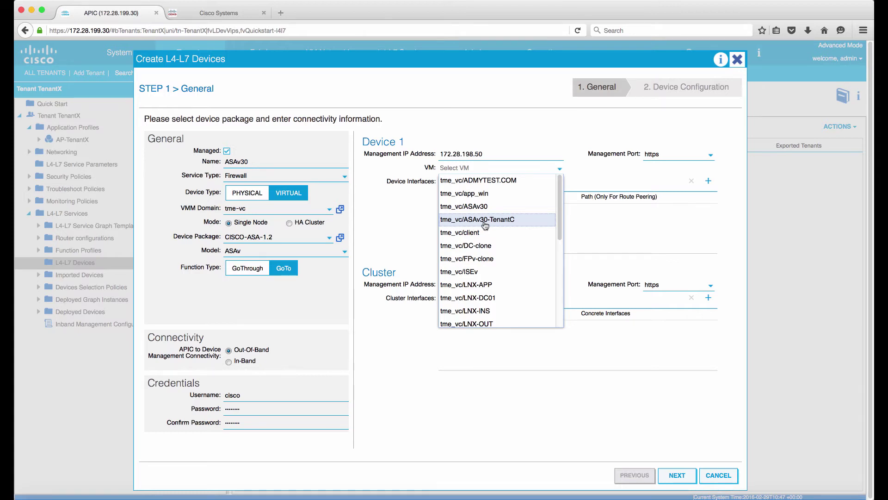
pyautogui.click(506, 222)
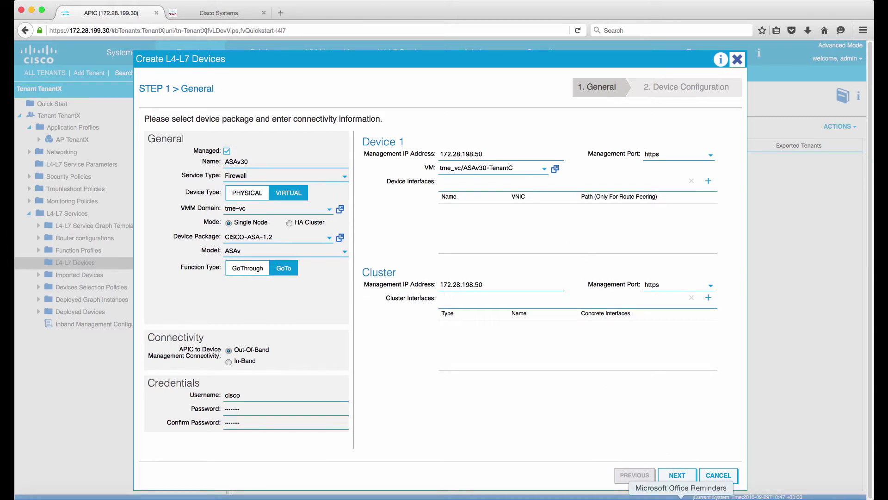
pyautogui.click(684, 496)
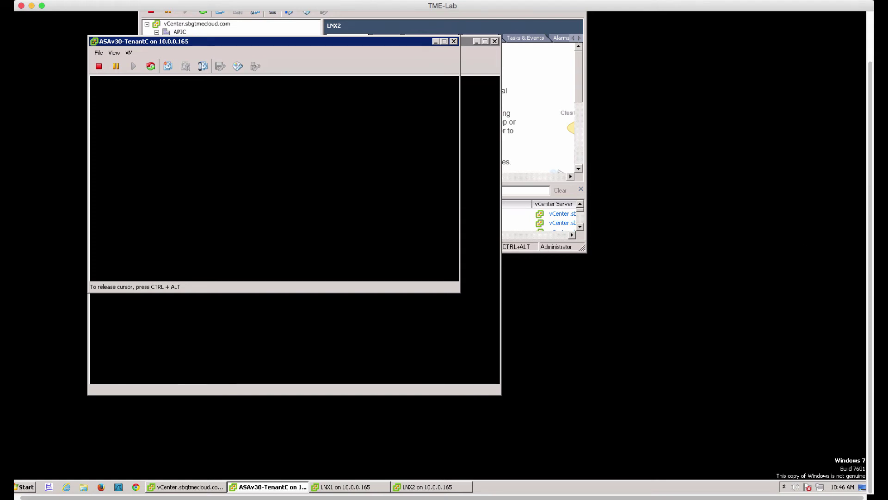
# - Rename VM ASAv30-TenantC to ASAv30-TenantX in vSphere, then return to the APIC device dialog
pyautogui.hotkey('ctrl', 'alt')
pyautogui.click(548, 100)
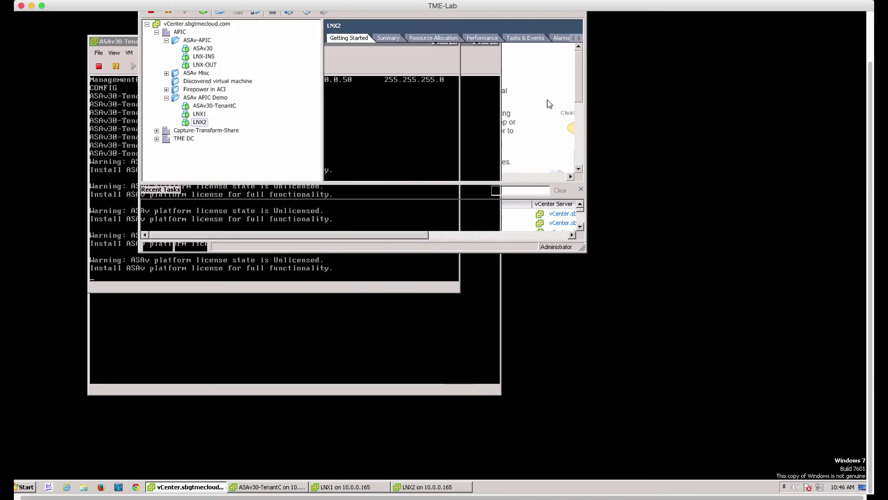
pyautogui.rightClick(212, 107)
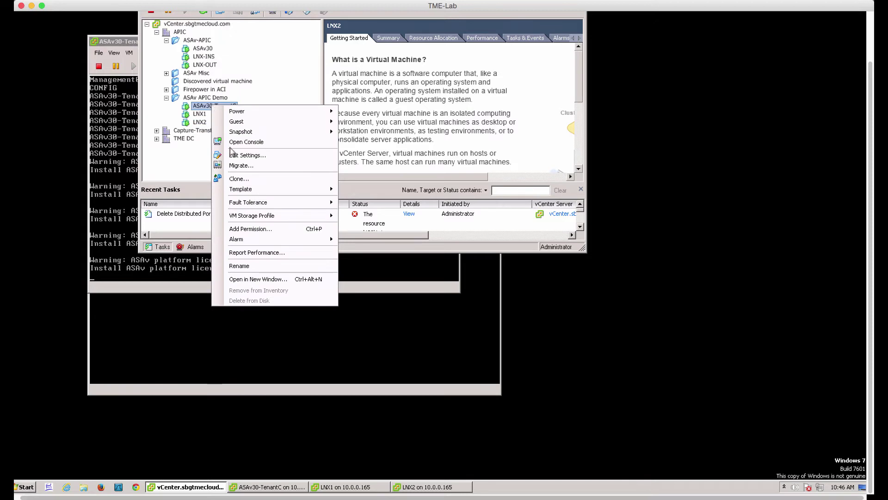
pyautogui.click(250, 266)
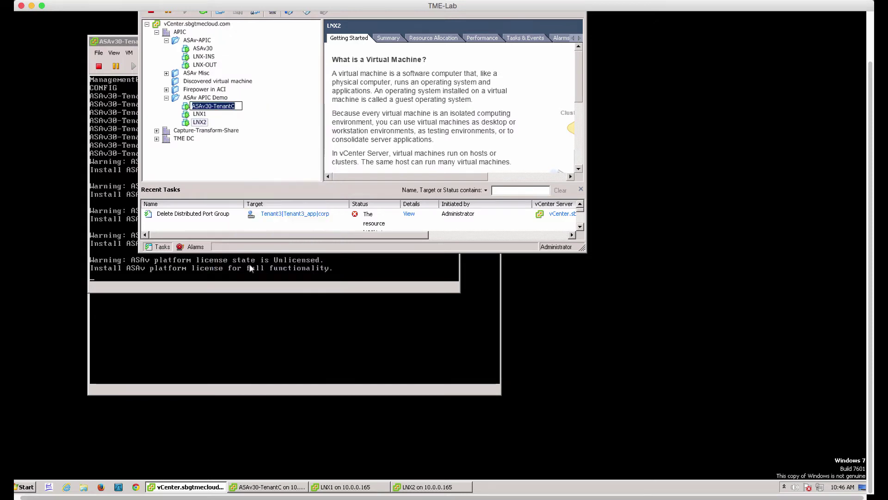
pyautogui.press('BackSpace')
pyautogui.write('X')
pyautogui.press('Return')
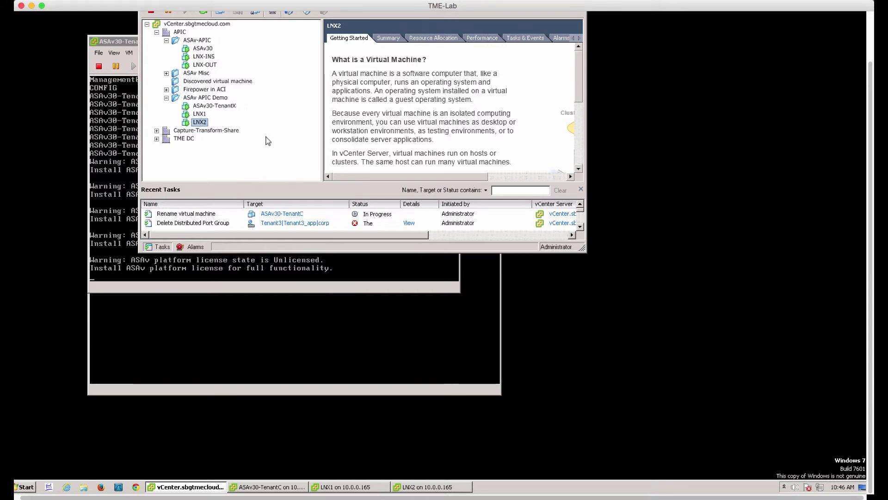
pyautogui.click(166, 41)
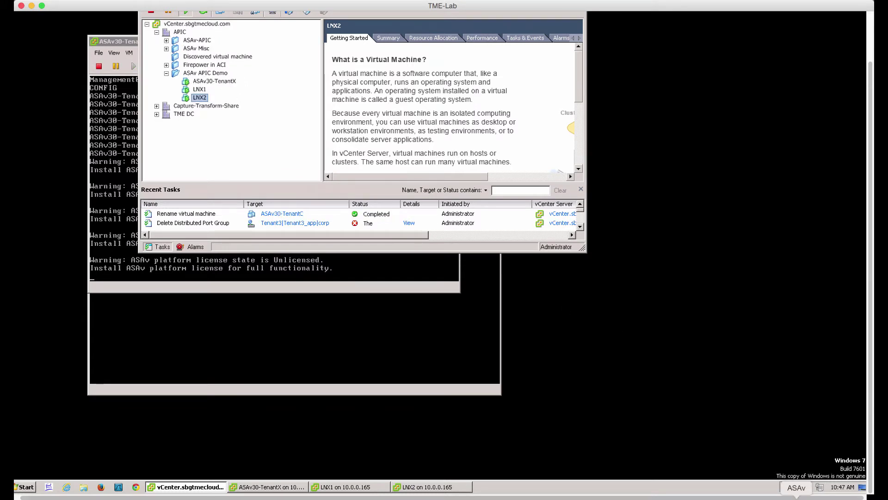
pyautogui.click(198, 498)
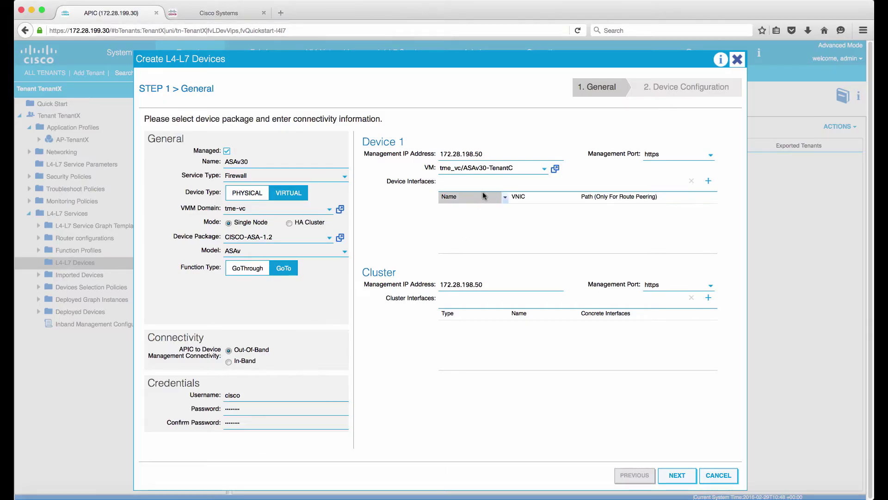
# - Reselect the ASAv30-TenantC VM in the device wizard
pyautogui.click(493, 171)
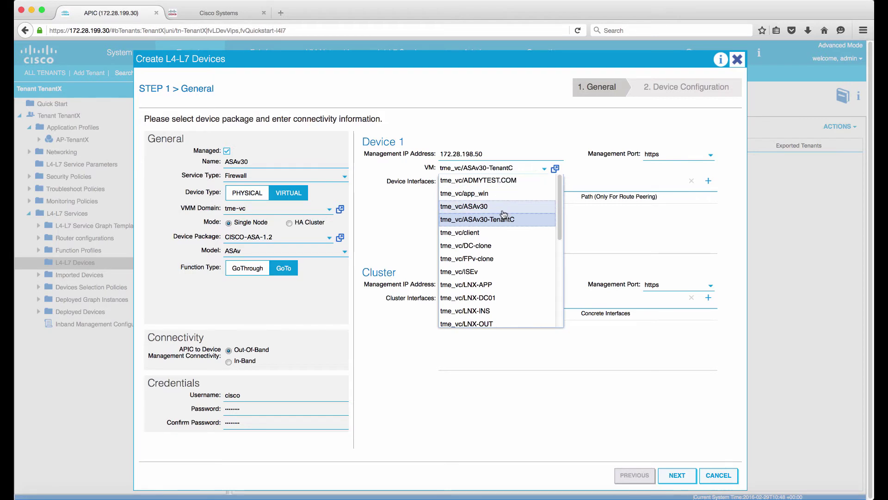
pyautogui.click(503, 208)
pyautogui.click(492, 171)
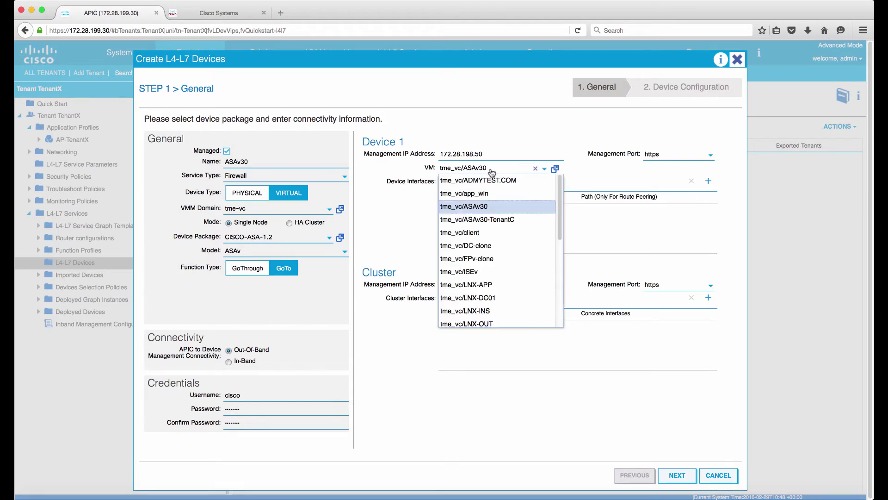
pyautogui.click(509, 220)
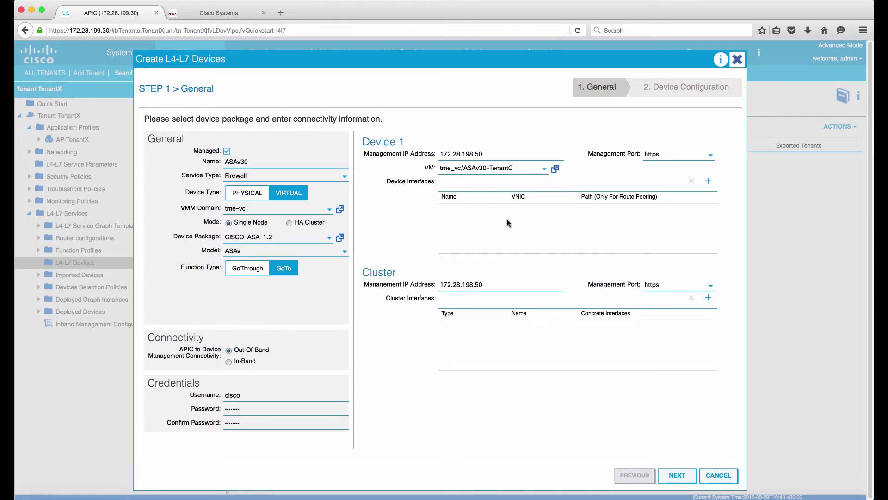
# - Cancel the Create L4-L7 Devices wizard and confirm discarding it
pyautogui.click(712, 479)
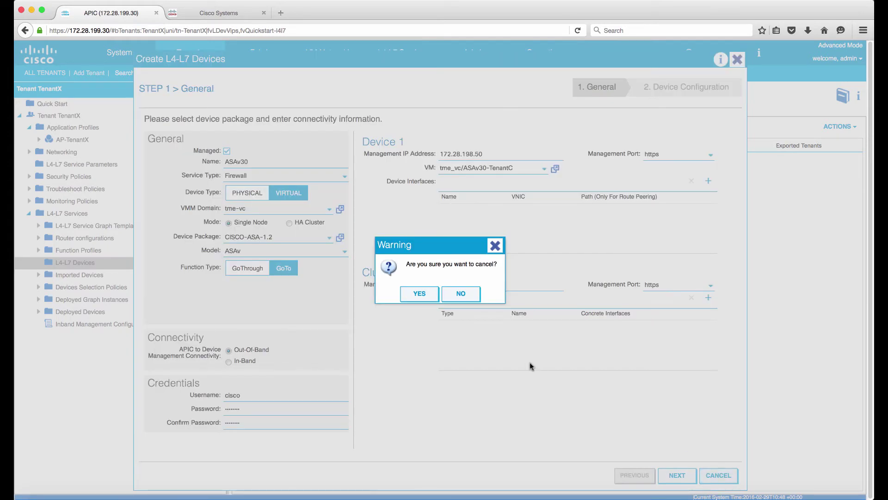
pyautogui.click(468, 299)
pyautogui.doubleClick(483, 152)
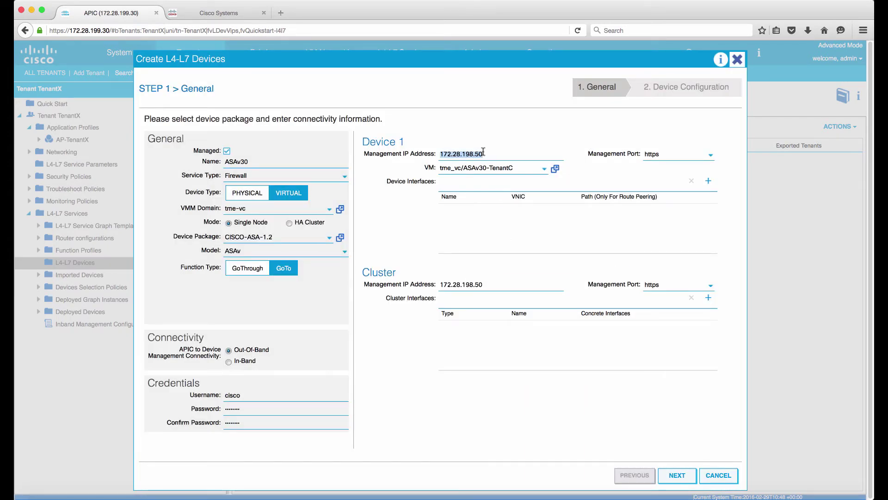
pyautogui.click(713, 474)
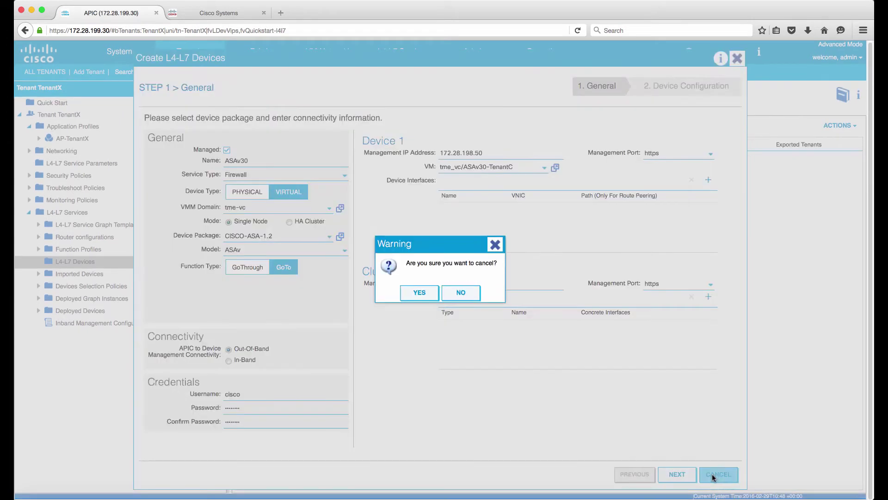
pyautogui.click(407, 295)
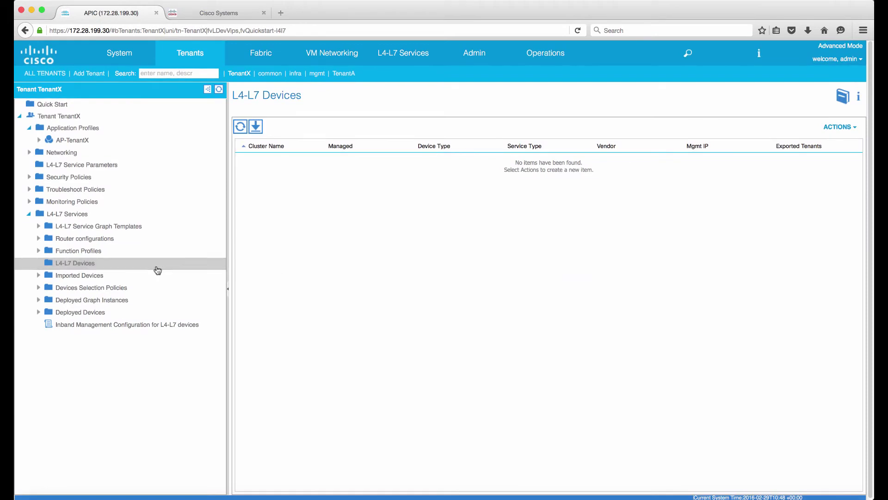
# - Create device ASAv30 as a virtual Firewall on tme-vc with package CISCO-ASA-1.2, model ASAv
pyautogui.rightClick(138, 267)
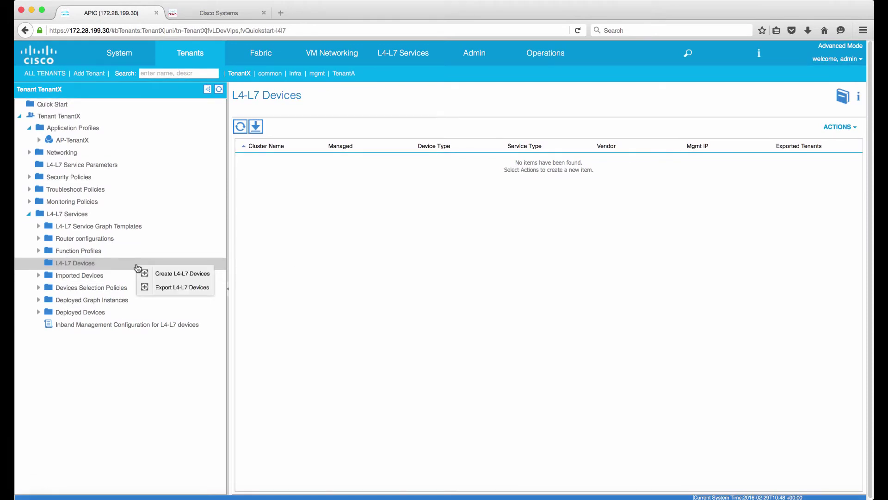
pyautogui.click(164, 274)
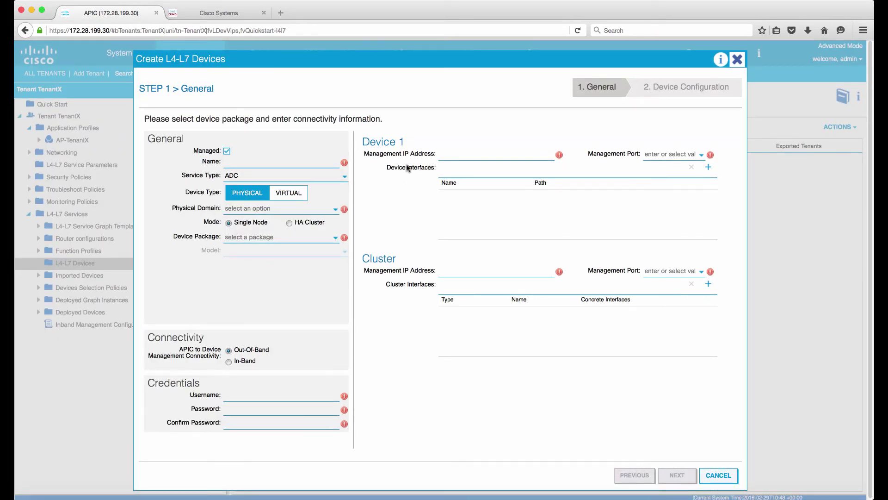
pyautogui.write('ASAv30')
pyautogui.click(278, 176)
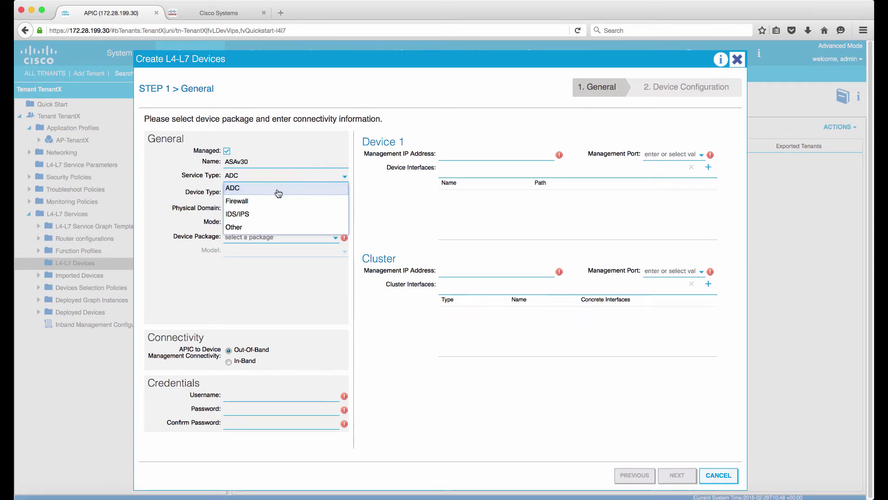
pyautogui.click(276, 202)
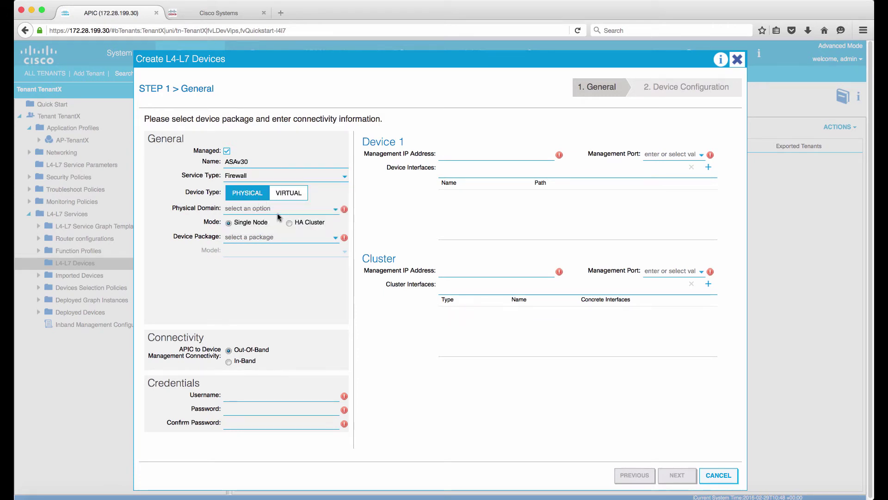
pyautogui.click(289, 192)
pyautogui.click(278, 208)
pyautogui.click(264, 246)
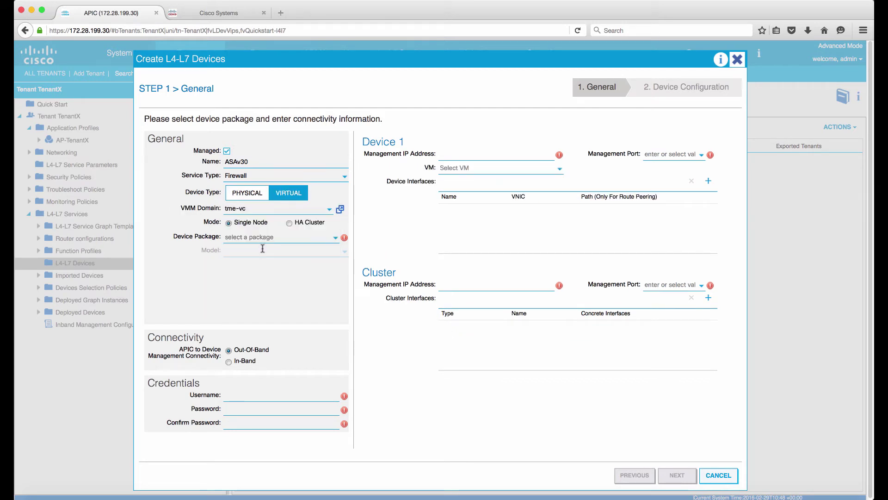
pyautogui.click(261, 237)
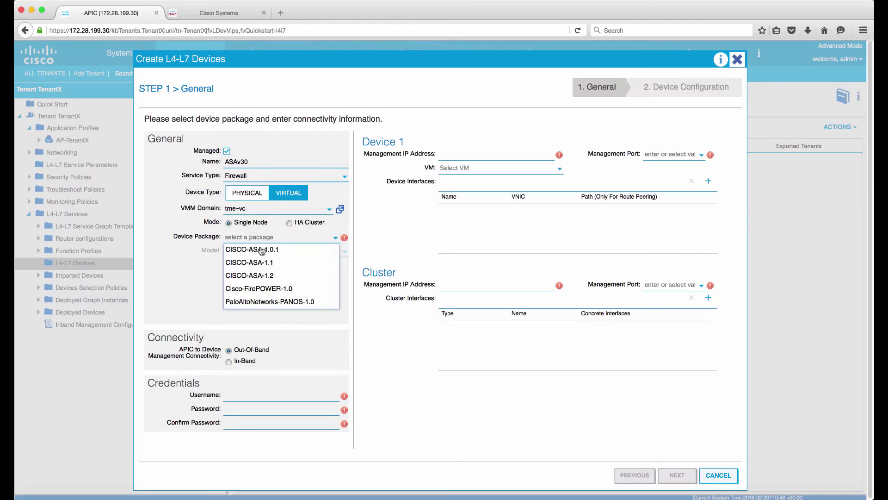
pyautogui.click(262, 276)
pyautogui.click(232, 249)
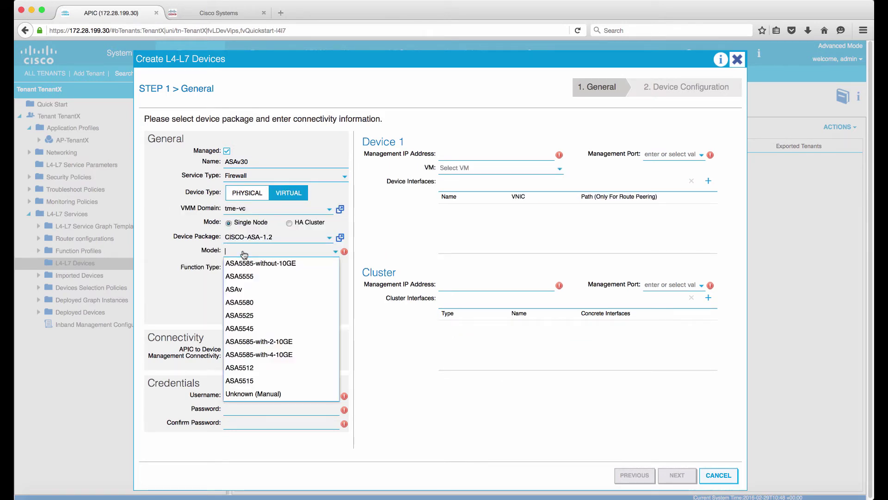
pyautogui.click(251, 289)
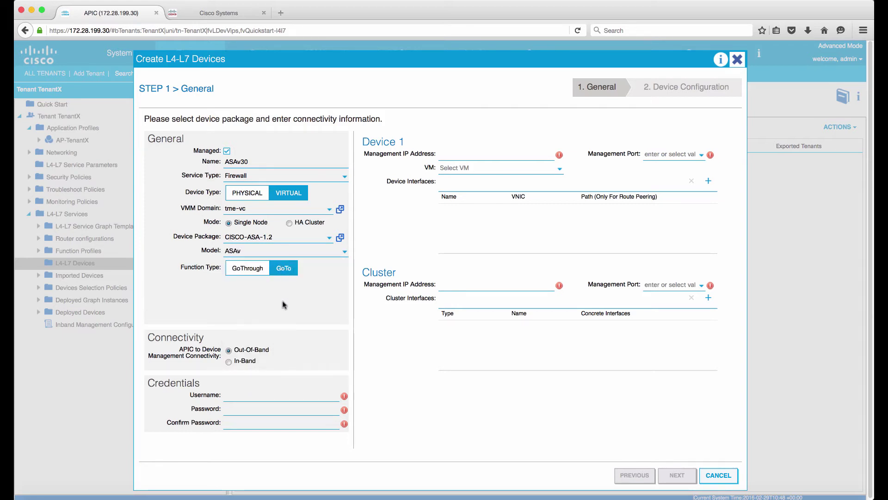
# - Enter the device credentials, management IP 172.28.198.50 and management port https
pyautogui.write('ciscociscocisco')
pyautogui.hotkey('shift', 'Tab')
pyautogui.press('Right')
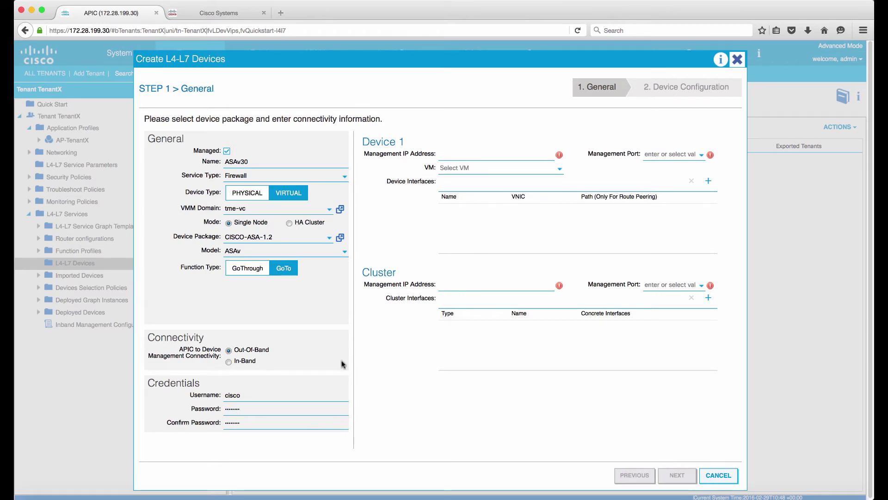
pyautogui.click(469, 155)
pyautogui.write('172.28.198.50')
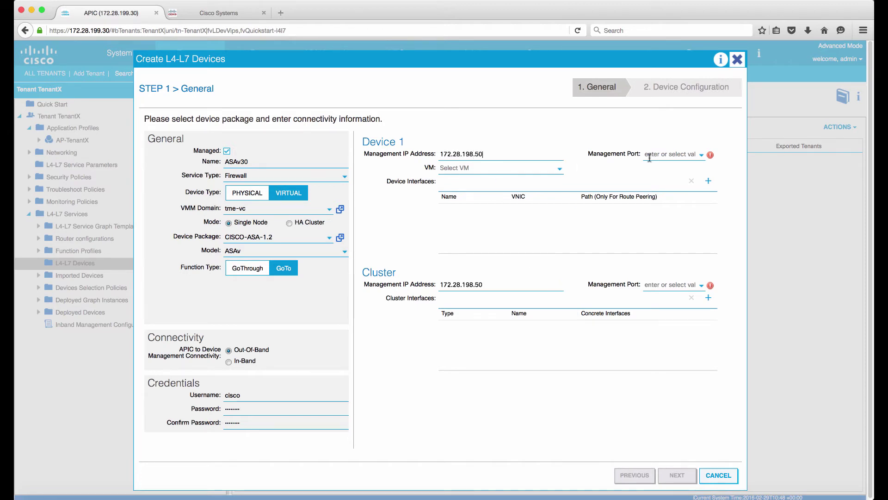
pyautogui.click(656, 154)
pyautogui.click(663, 180)
pyautogui.click(559, 170)
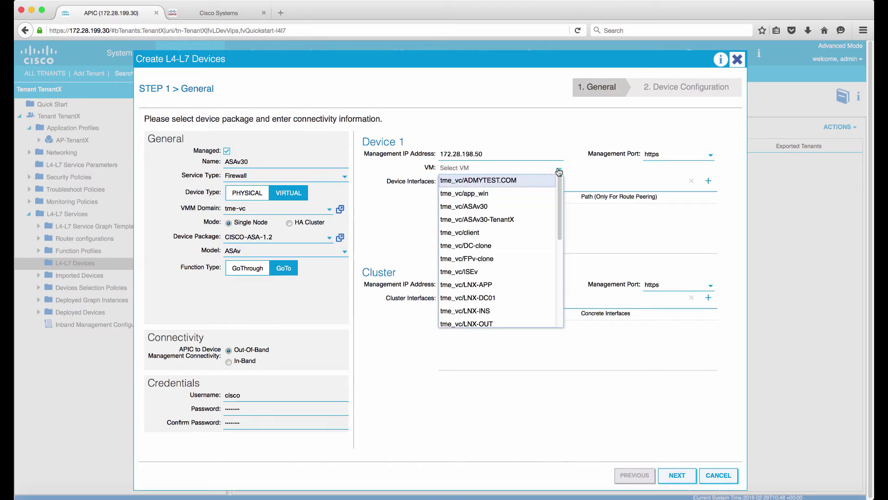
# - Attach VM ASAv30-TenantX and map GigabitEthernet0/0 to Network adapter 2
pyautogui.click(543, 220)
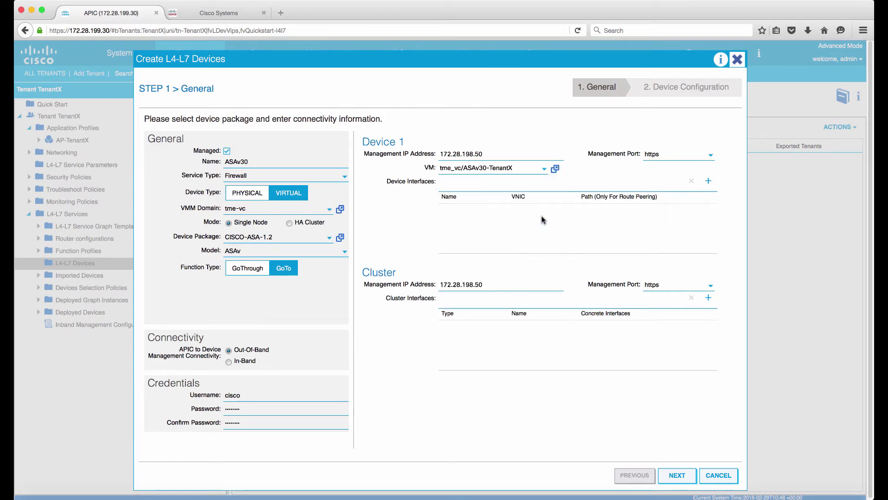
pyautogui.click(709, 182)
pyautogui.click(504, 210)
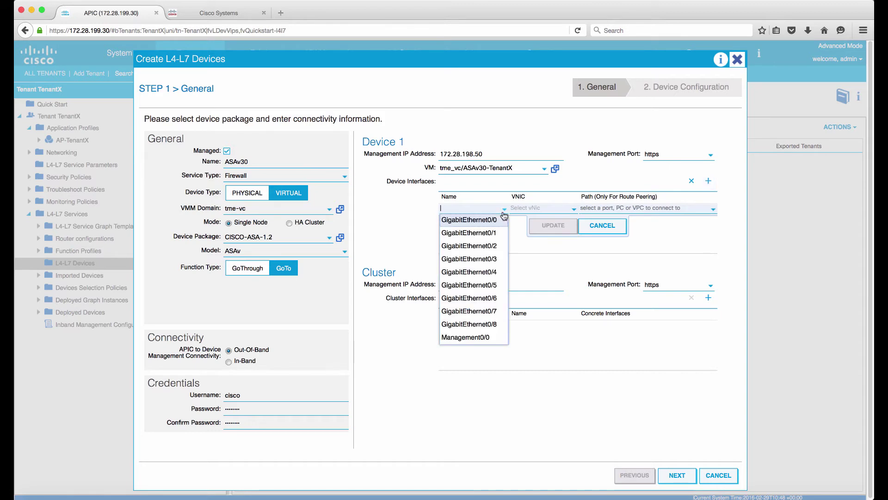
pyautogui.click(494, 224)
pyautogui.click(538, 208)
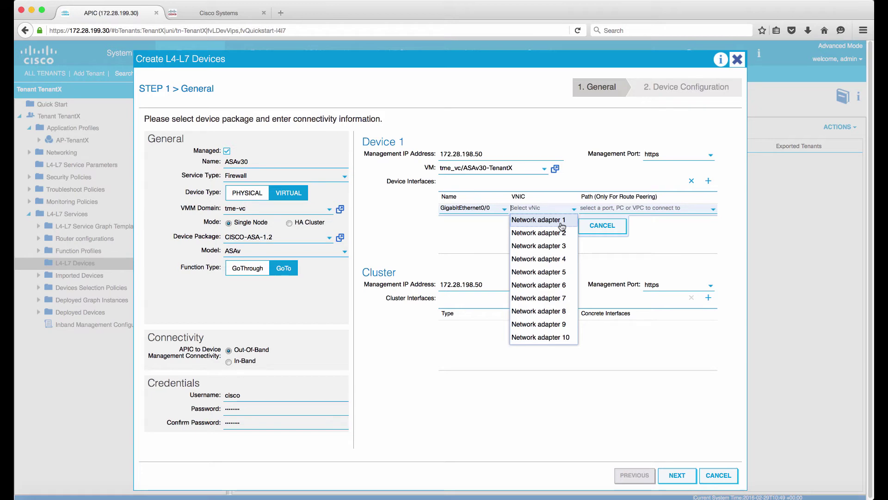
pyautogui.click(562, 234)
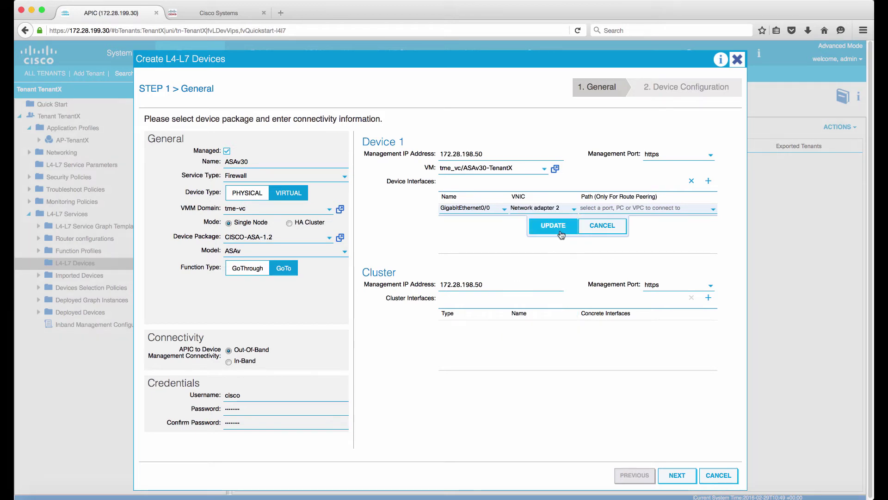
pyautogui.click(570, 231)
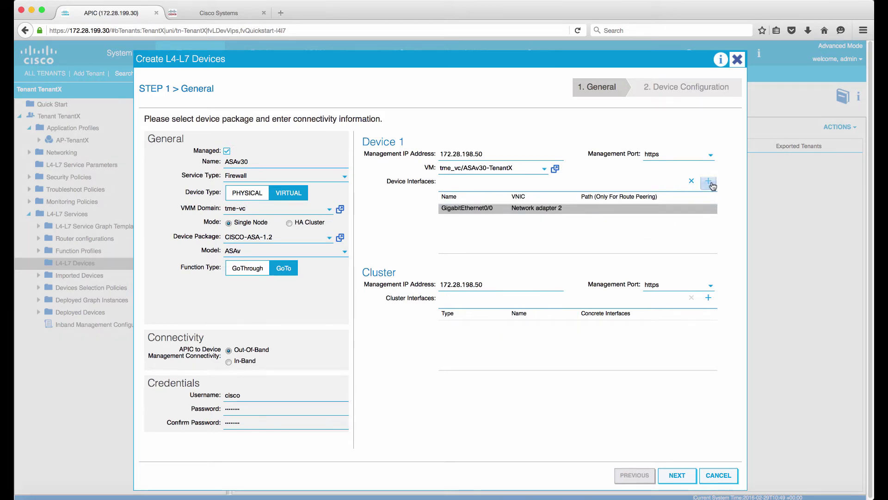
# - Map GigabitEthernet0/1 to Network adapter 3, then view the ASAv topology diagram
pyautogui.click(709, 181)
pyautogui.click(500, 217)
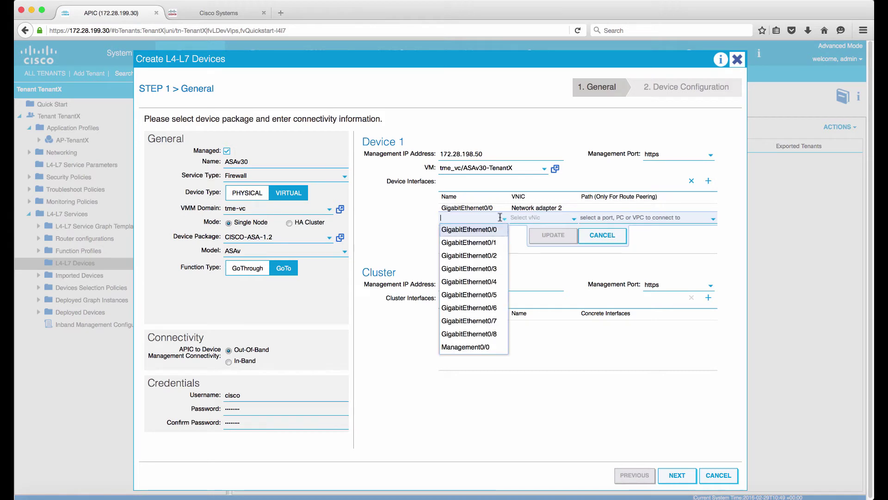
pyautogui.click(468, 242)
pyautogui.click(543, 220)
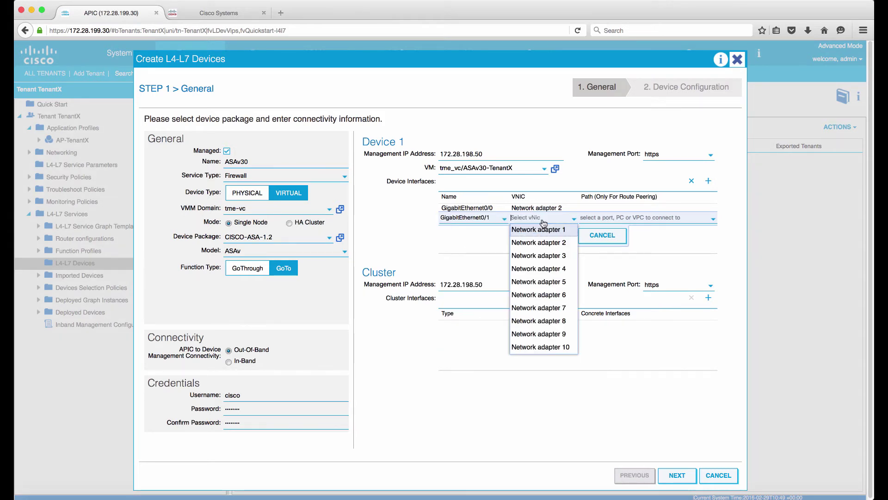
pyautogui.click(549, 255)
pyautogui.click(555, 236)
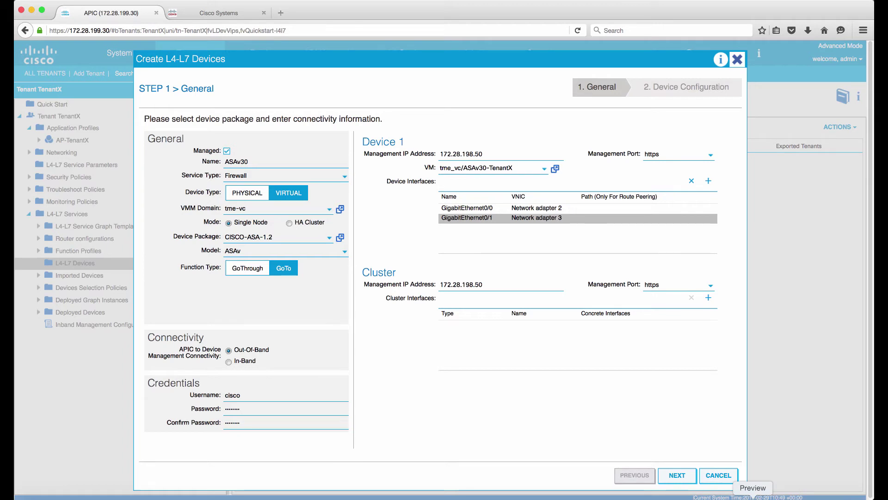
pyautogui.click(753, 496)
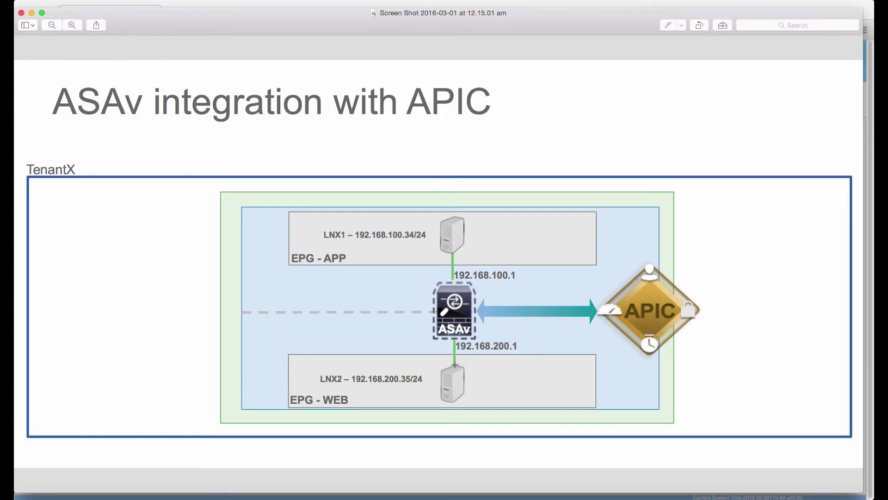
pyautogui.click(199, 497)
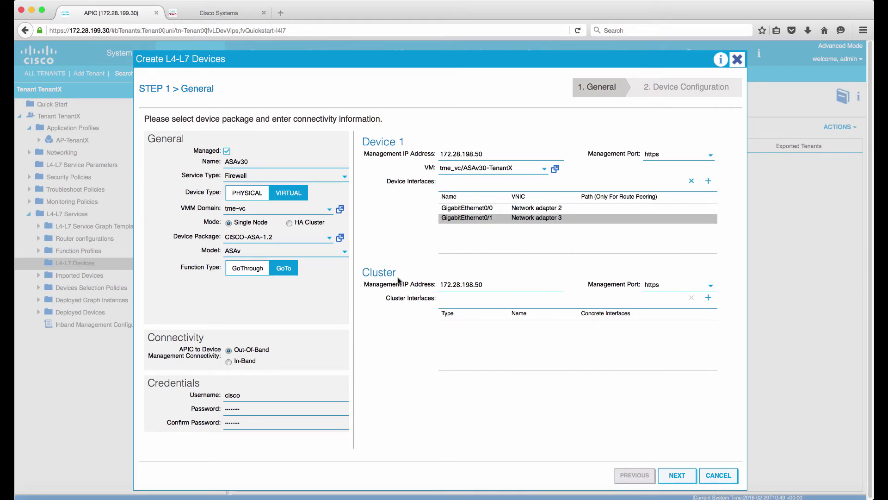
# - Add consumer cluster interface WEB backed by Device1/GigabitEthernet0/0
pyautogui.moveTo(491, 154); pyautogui.dragTo(421, 158)
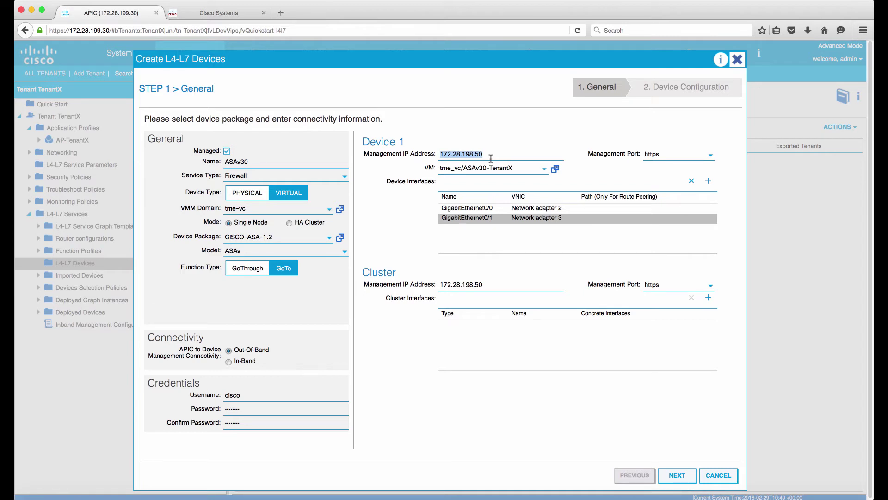
pyautogui.click(490, 155)
pyautogui.moveTo(439, 153); pyautogui.dragTo(504, 154)
pyautogui.click(708, 302)
pyautogui.click(504, 331)
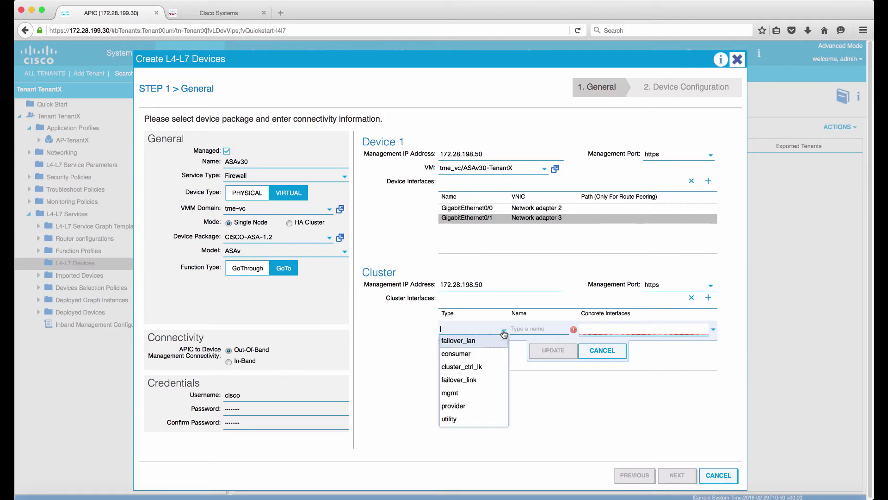
pyautogui.click(482, 355)
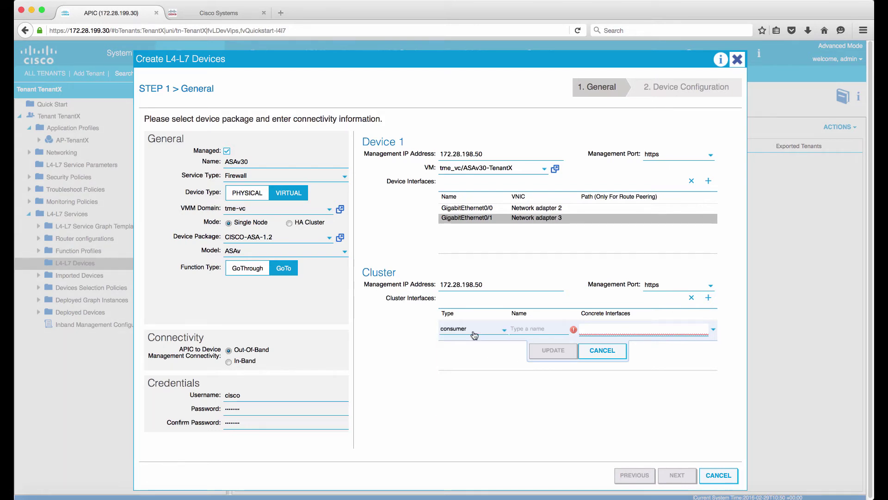
pyautogui.click(540, 330)
pyautogui.write('WEB')
pyautogui.click(619, 329)
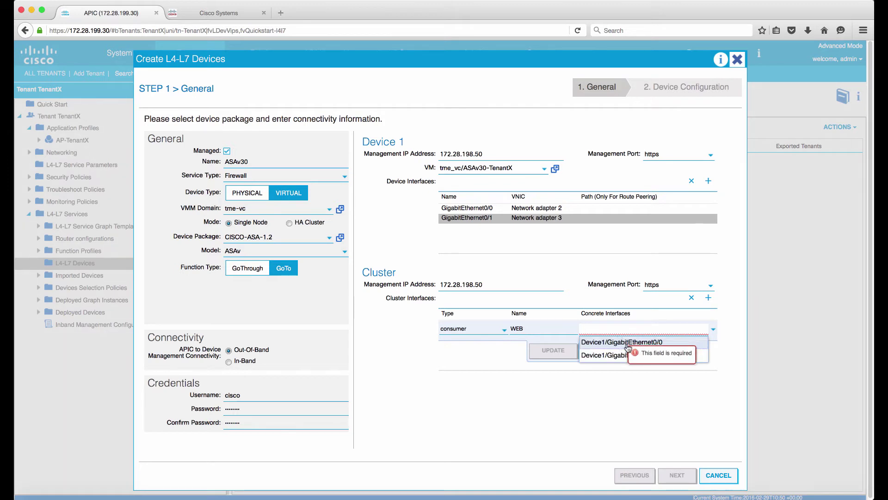
pyautogui.click(623, 342)
pyautogui.click(554, 351)
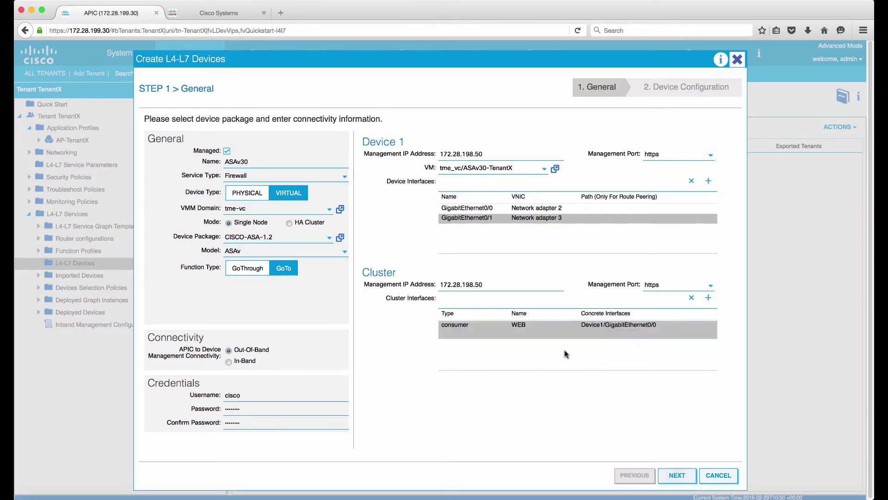
# - Add provider cluster interface APP backed by Device1/GigabitEthernet0/1
pyautogui.click(711, 299)
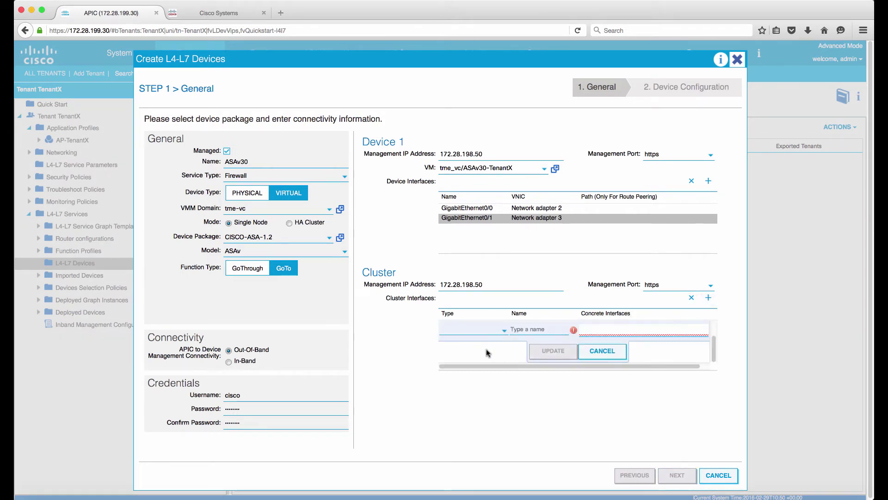
pyautogui.click(471, 331)
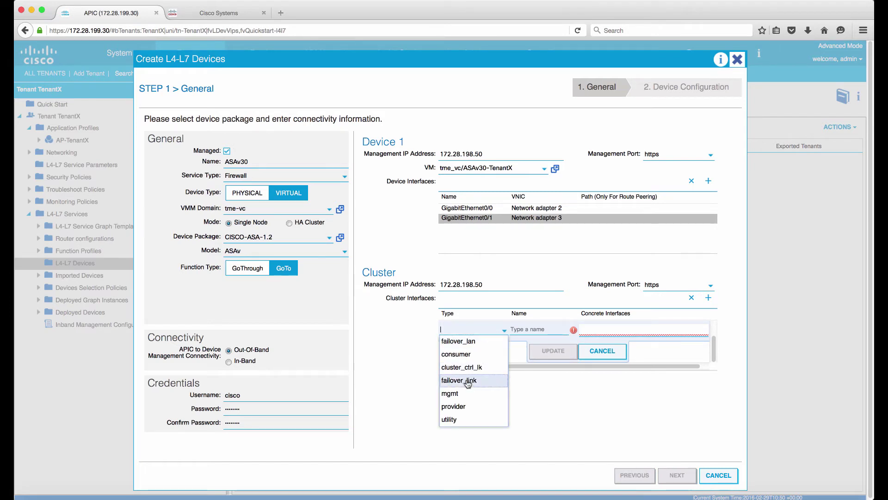
pyautogui.click(462, 406)
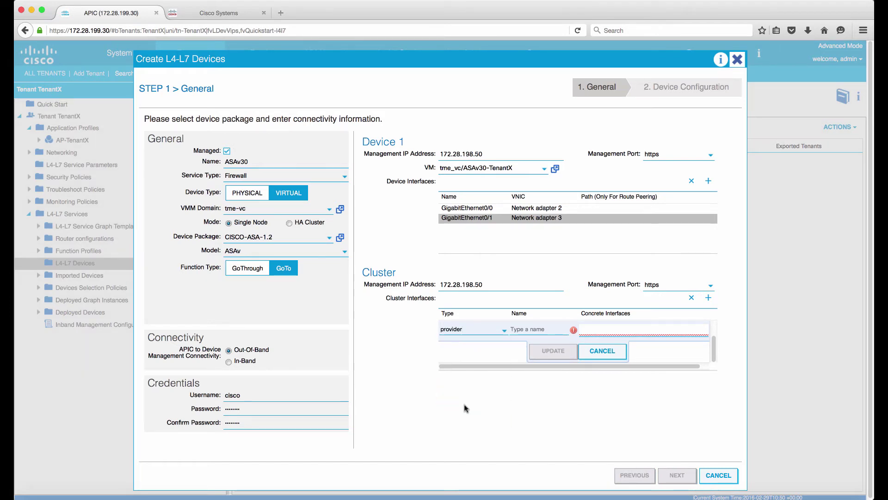
pyautogui.click(590, 330)
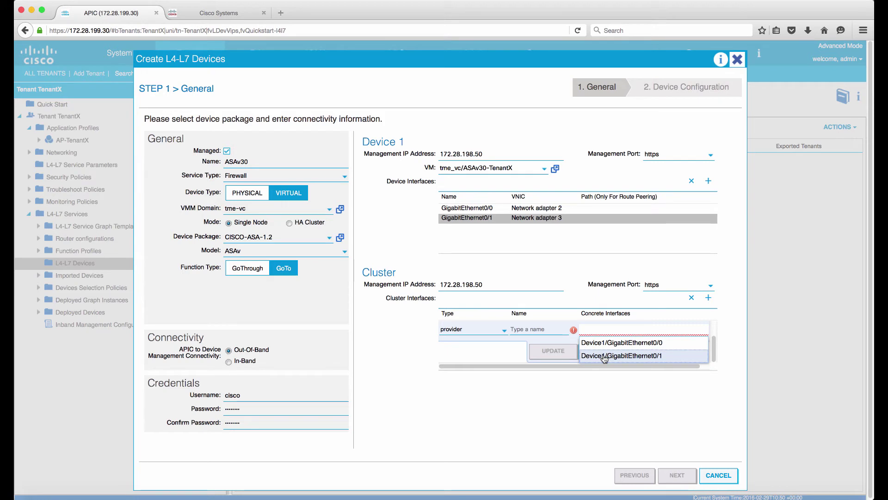
pyautogui.click(604, 356)
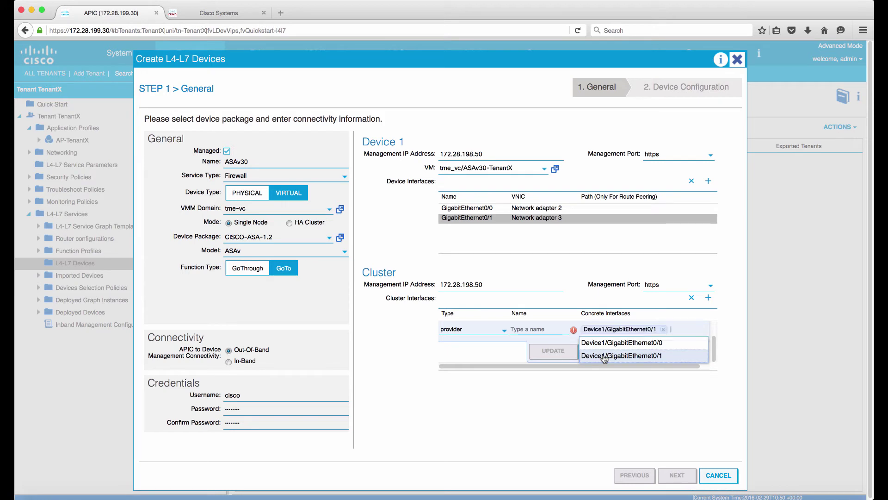
pyautogui.click(535, 329)
pyautogui.write('Pro')
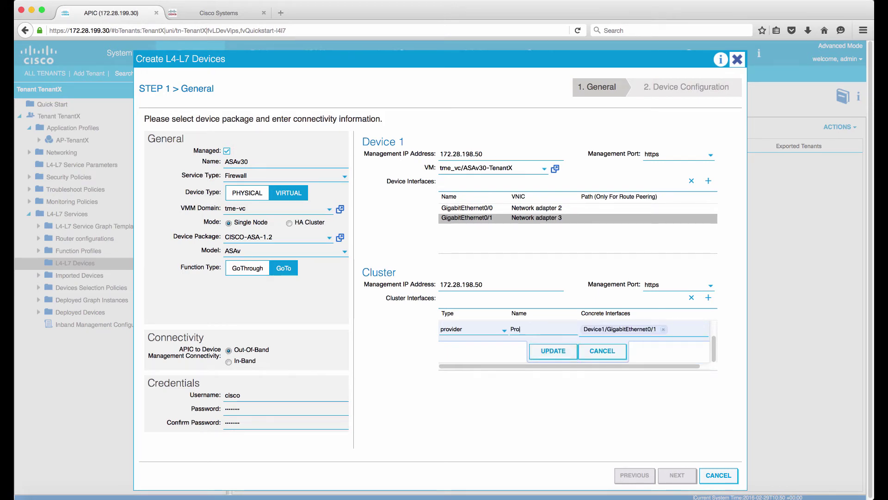
pyautogui.press('BackSpace')
pyautogui.press('BackSpace')
pyautogui.write('APP')
pyautogui.click(551, 351)
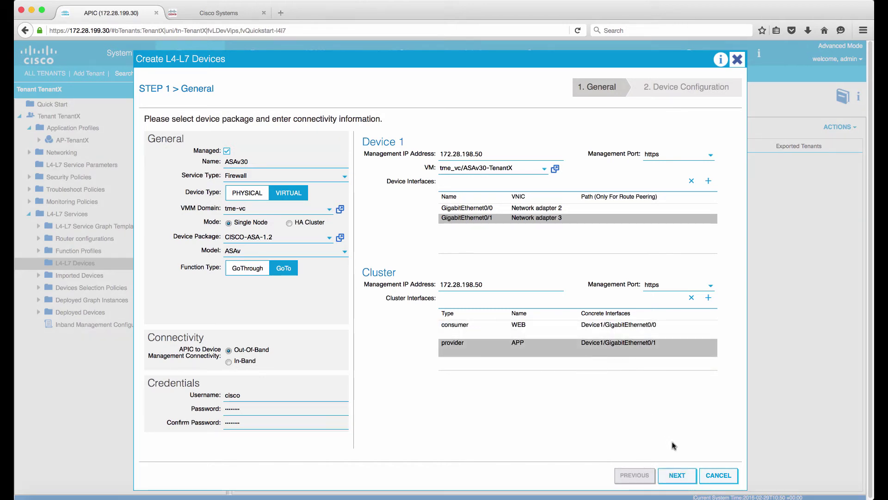
# - Advance through Device Configuration and finish creating the ASAv30 device
pyautogui.click(677, 476)
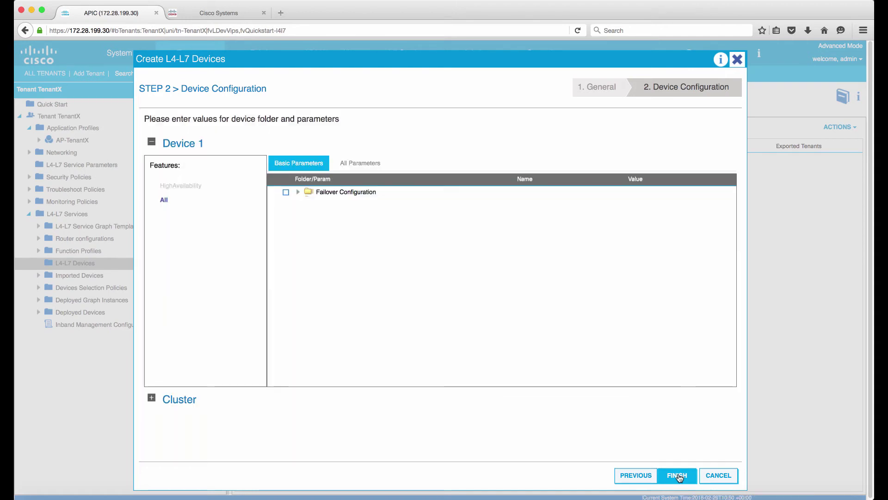
pyautogui.click(678, 476)
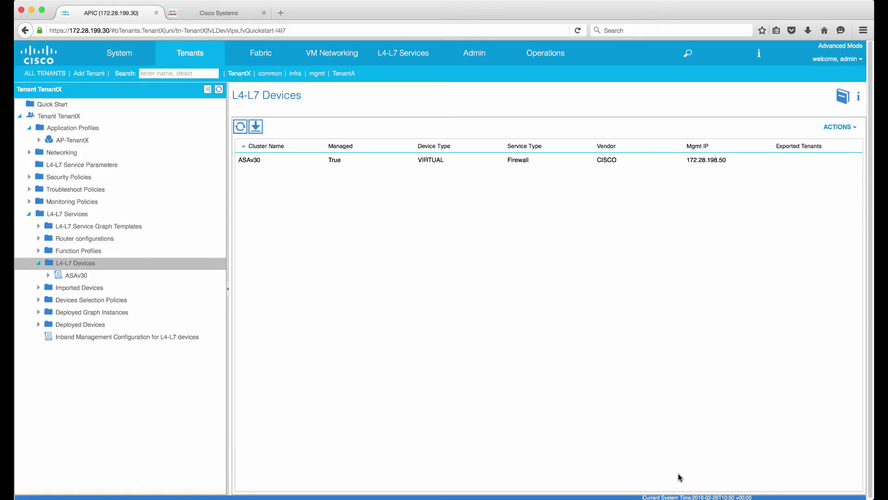
# - Open the ASAv30 device page and confirm its Devices State is stable
pyautogui.click(48, 276)
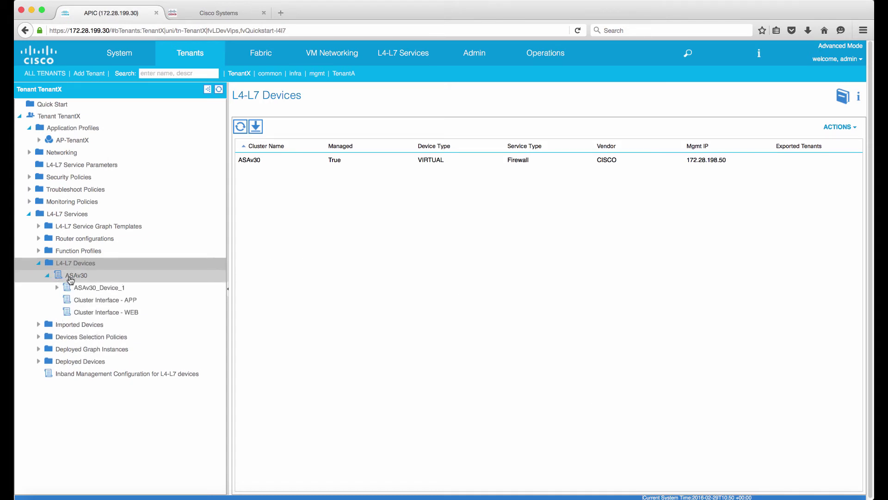
pyautogui.click(71, 277)
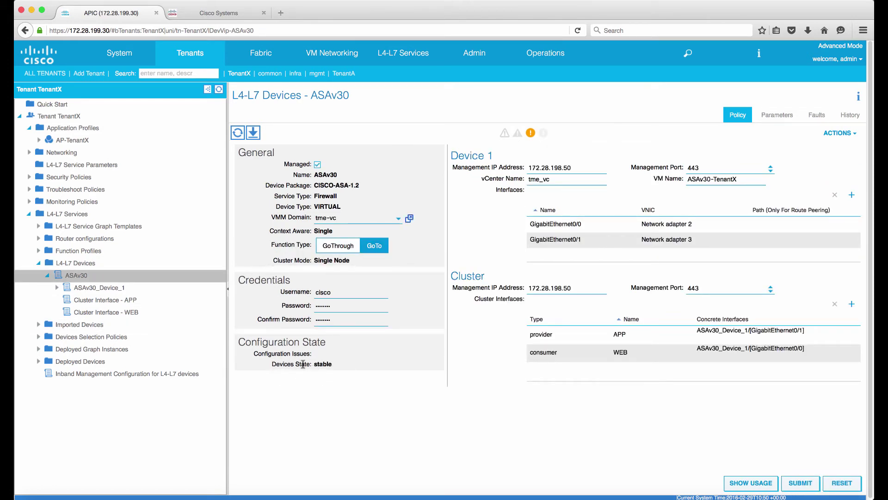
pyautogui.doubleClick(319, 365)
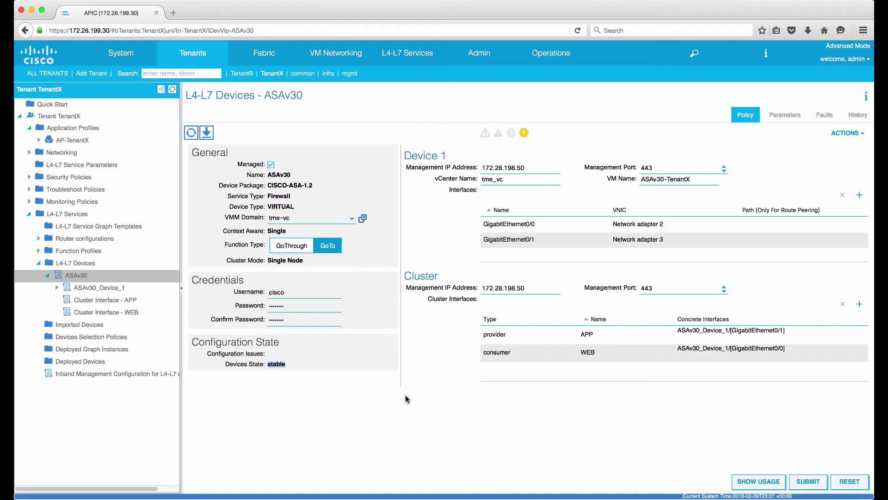
# - In AP-TenantX, add a contract from consumer epg-WEB to provider epg-APP
pyautogui.click(90, 132)
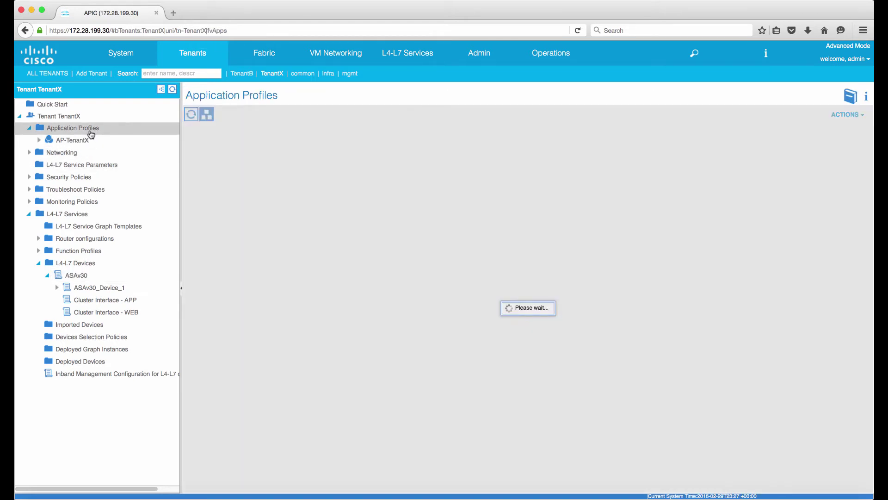
pyautogui.click(84, 144)
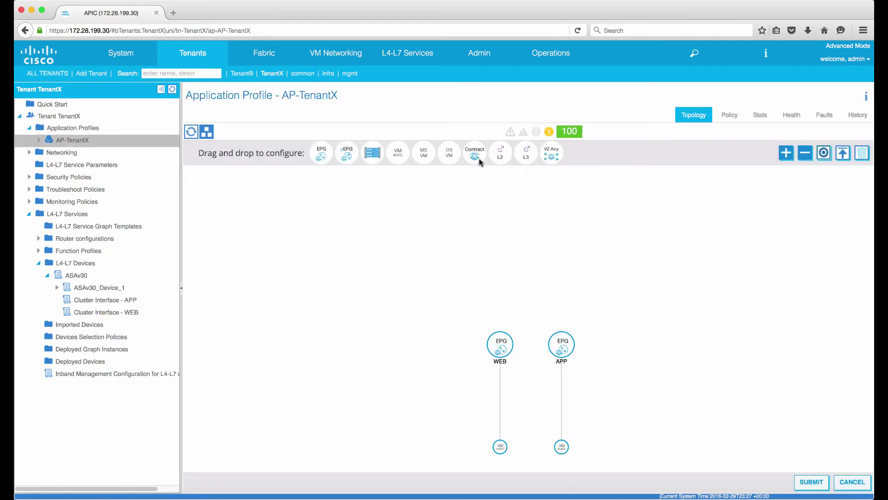
pyautogui.moveTo(474, 155); pyautogui.dragTo(530, 393)
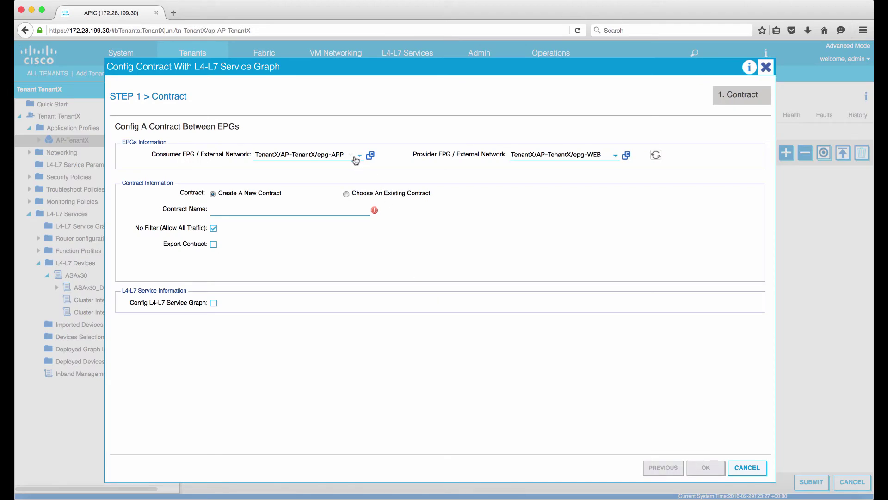
pyautogui.click(354, 158)
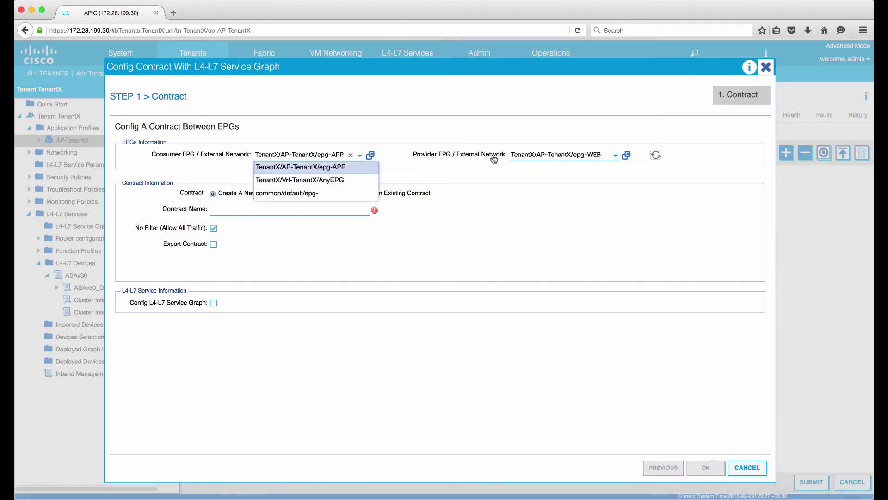
pyautogui.click(352, 158)
pyautogui.click(606, 157)
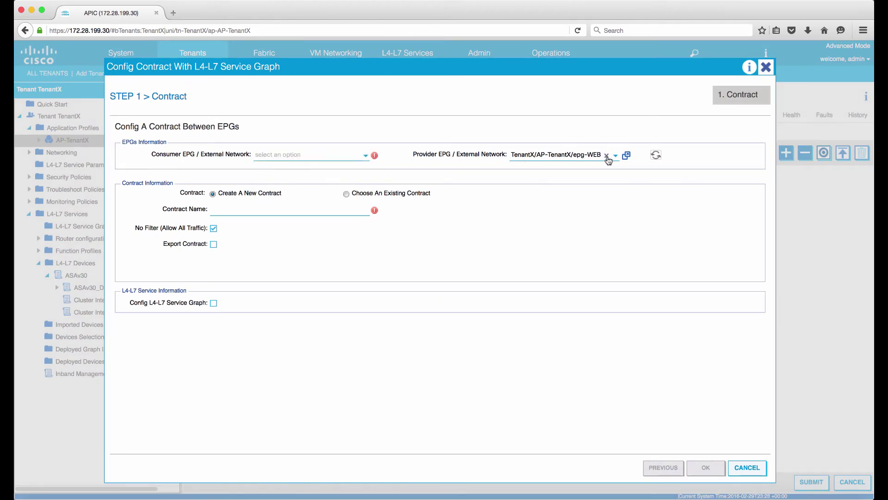
pyautogui.click(320, 160)
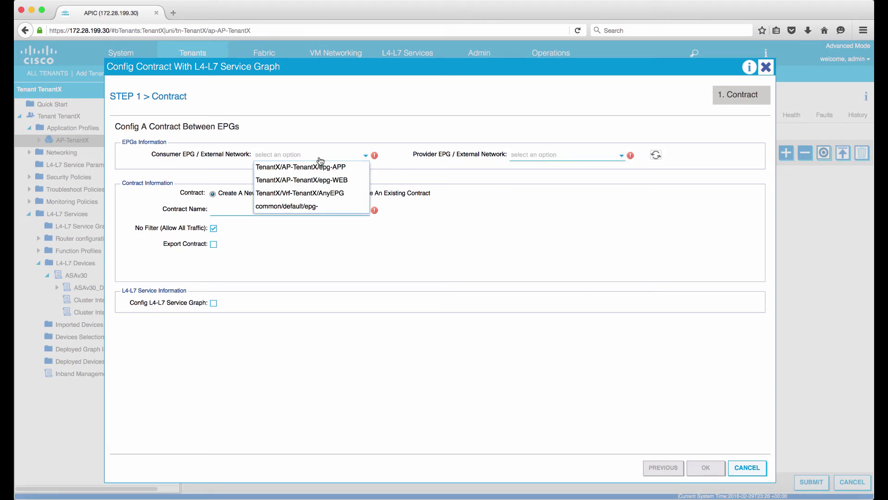
pyautogui.click(326, 184)
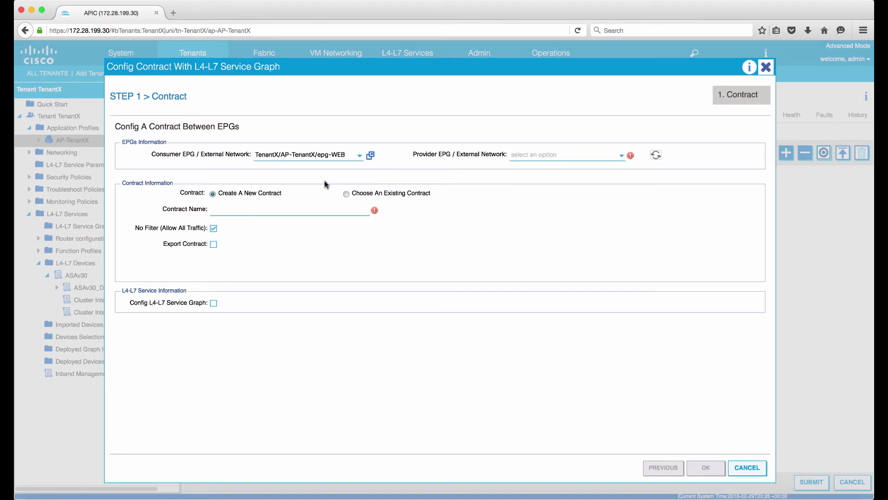
pyautogui.click(522, 157)
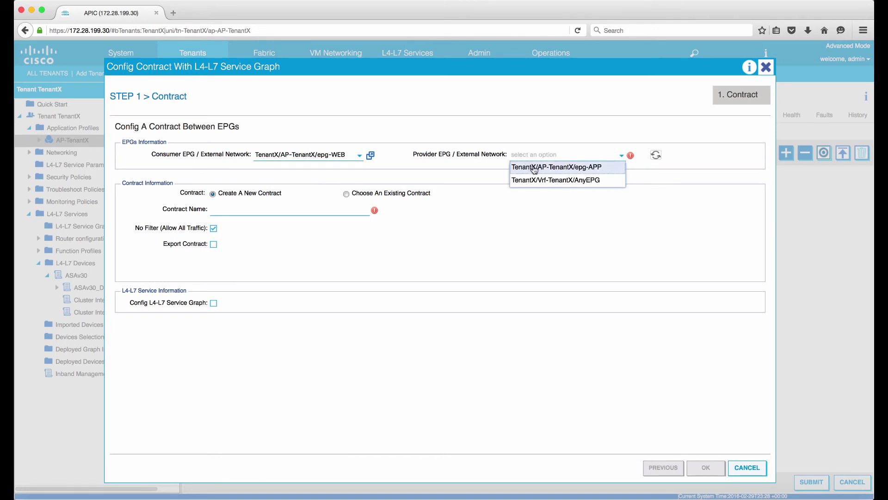
pyautogui.click(535, 169)
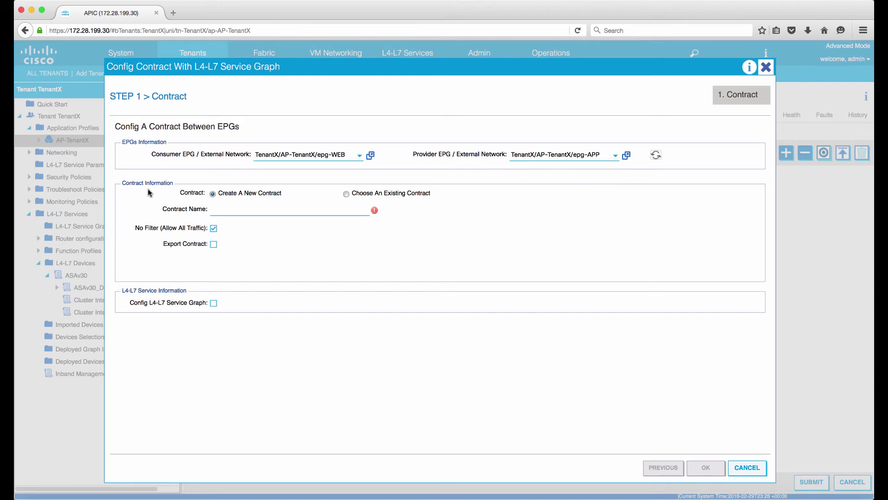
# - Name the contract WEB2APP and enable L4-L7 service graph configuration
pyautogui.click(256, 209)
pyautogui.write('We')
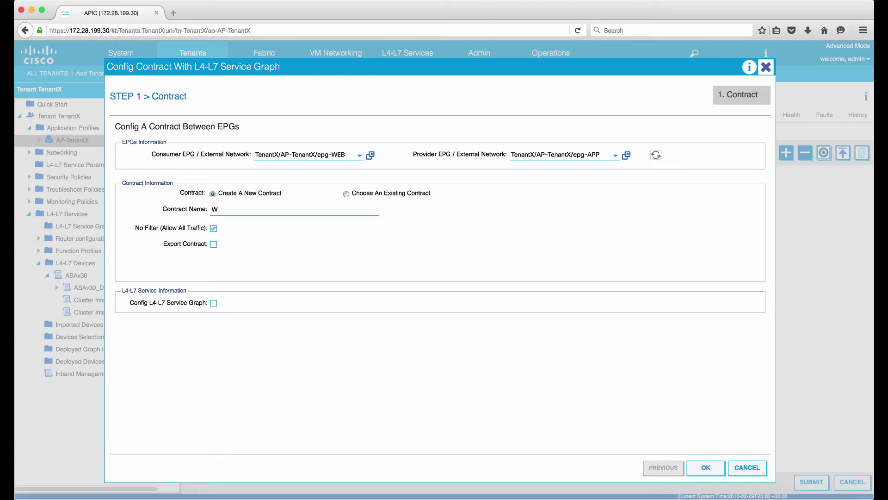
pyautogui.write('B2APP')
pyautogui.click(213, 303)
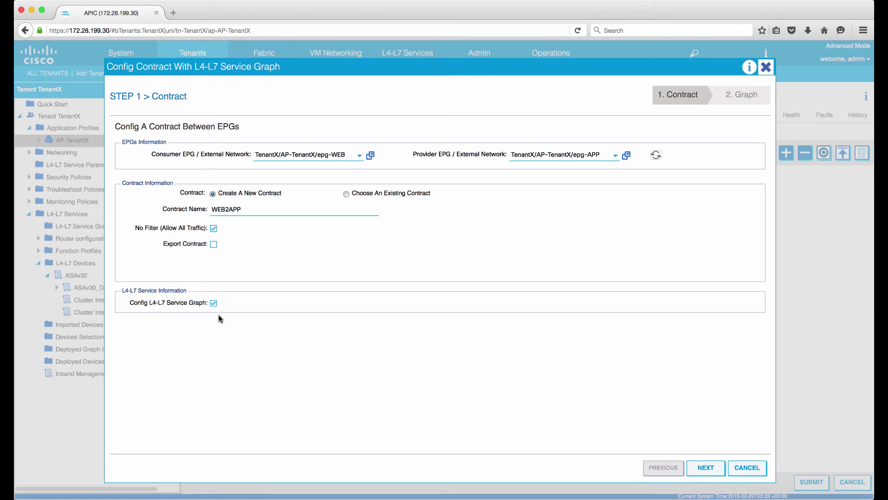
# - Build graph SG-ASAv30 with ASAv30 as routed firewall using the WebPolicyForRoutedMode profile
pyautogui.click(718, 472)
pyautogui.click(394, 146)
pyautogui.write('SG-ASAv30')
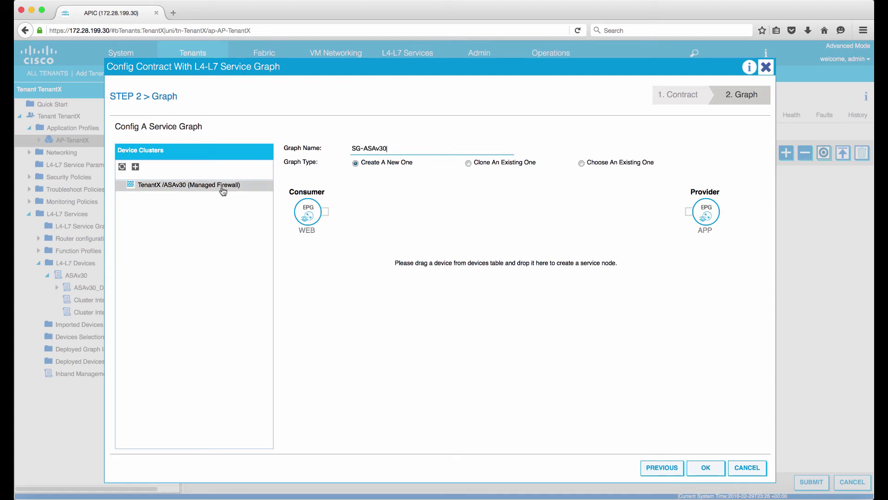
pyautogui.moveTo(223, 191); pyautogui.dragTo(497, 214)
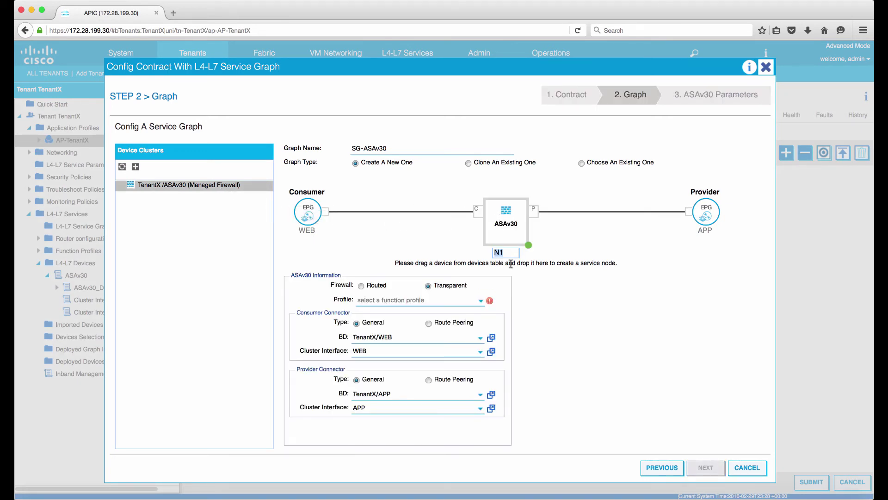
pyautogui.write('ASAv30-Ten')
pyautogui.press('BackSpace')
pyautogui.press('BackSpace')
pyautogui.press('Return')
pyautogui.click(370, 302)
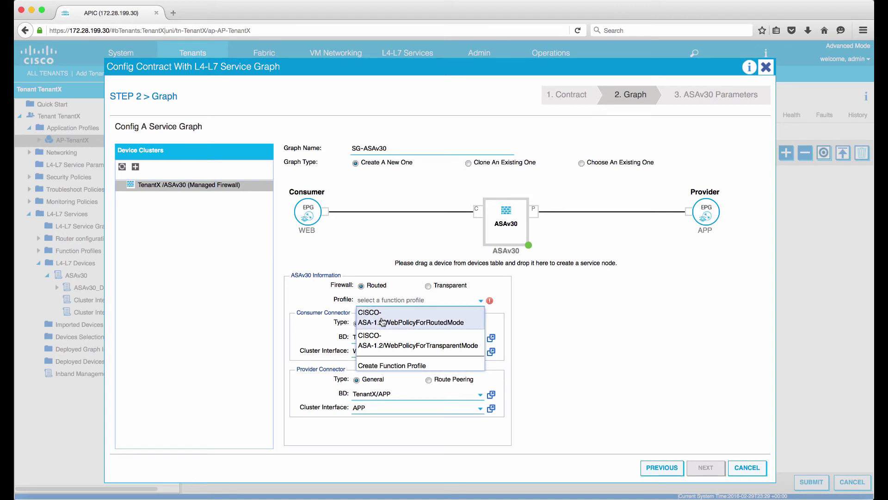
pyautogui.click(383, 321)
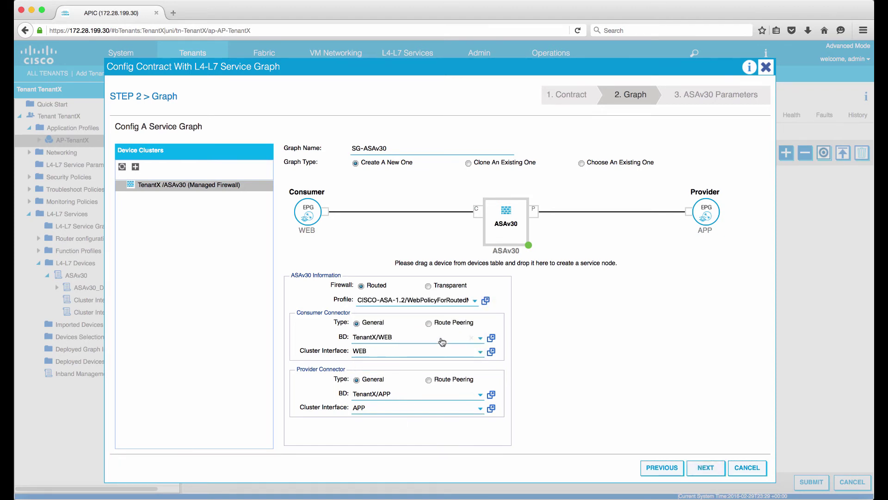
pyautogui.click(707, 469)
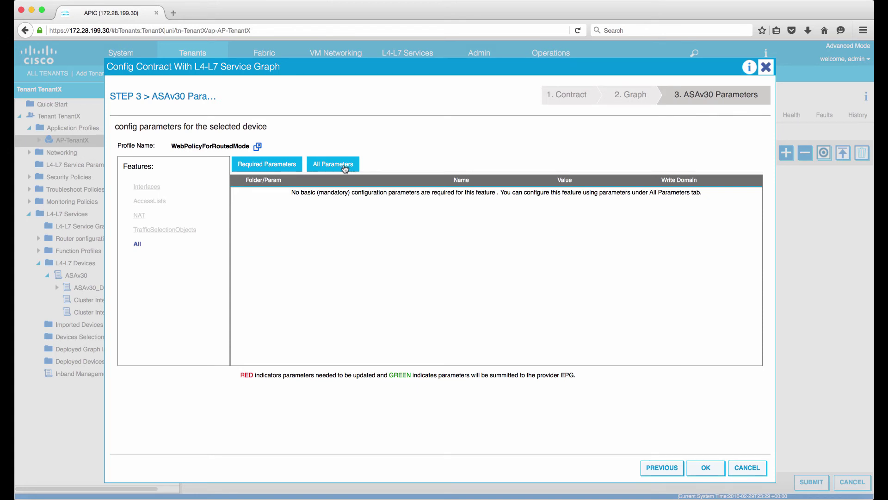
# - Filter the device parameters to access lists and add the permit-ip entry to access-list-inbound
pyautogui.click(345, 165)
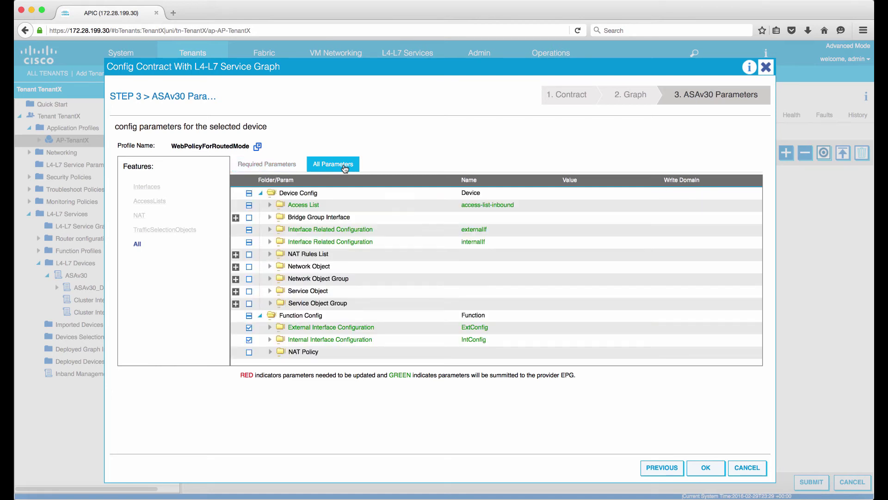
pyautogui.click(151, 200)
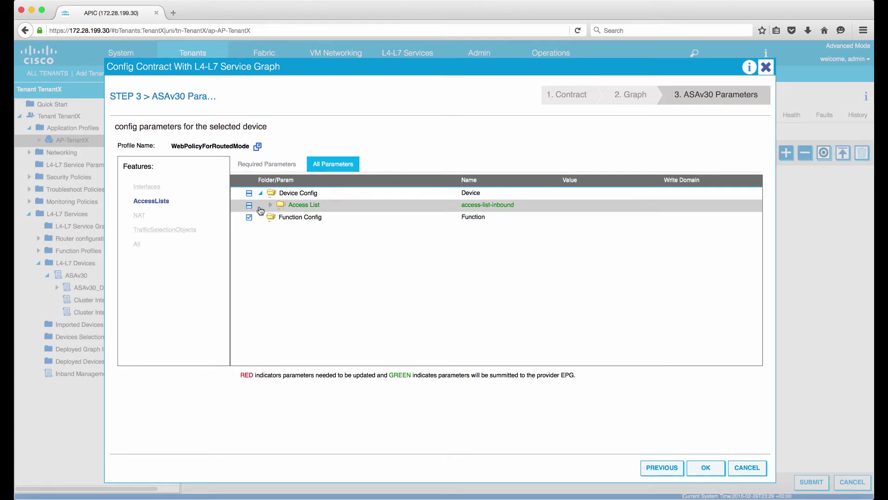
pyautogui.click(270, 205)
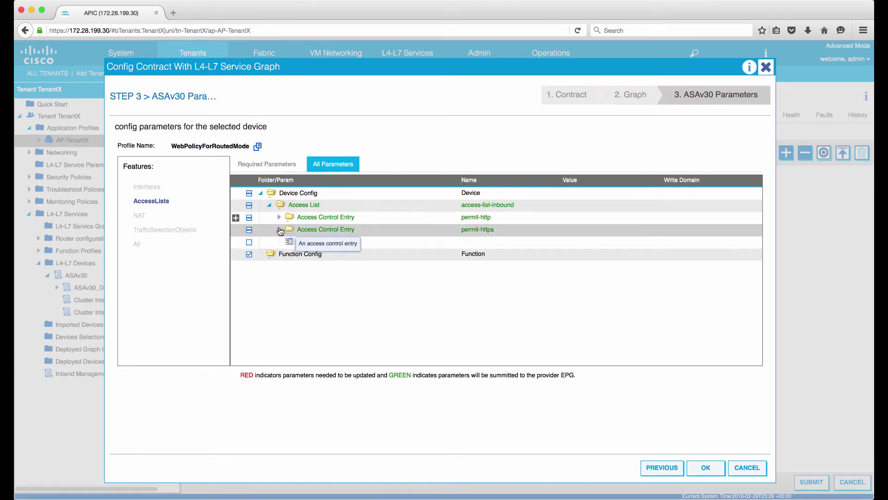
pyautogui.click(249, 229)
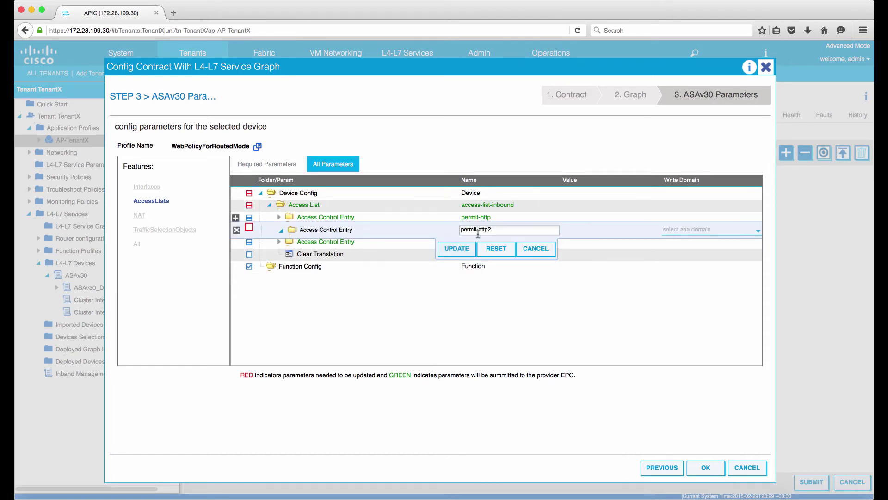
pyautogui.press('BackSpace')
pyautogui.press('BackSpace')
pyautogui.press('BackSpace')
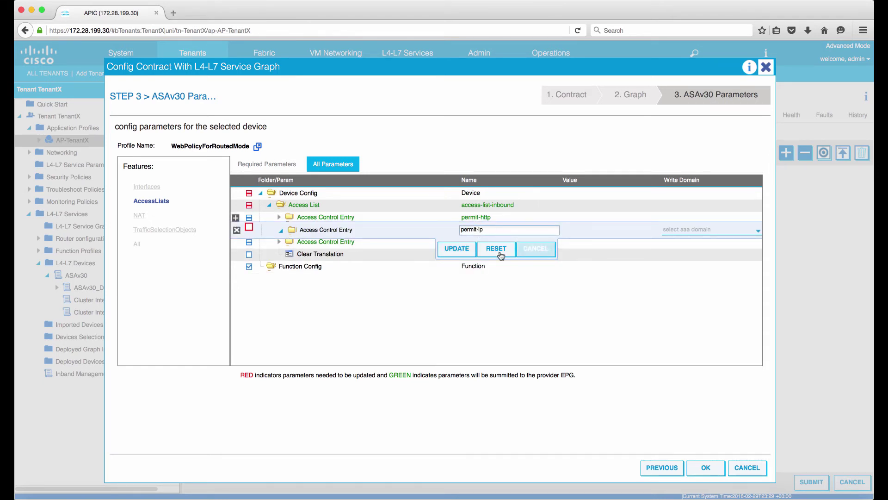
pyautogui.click(471, 251)
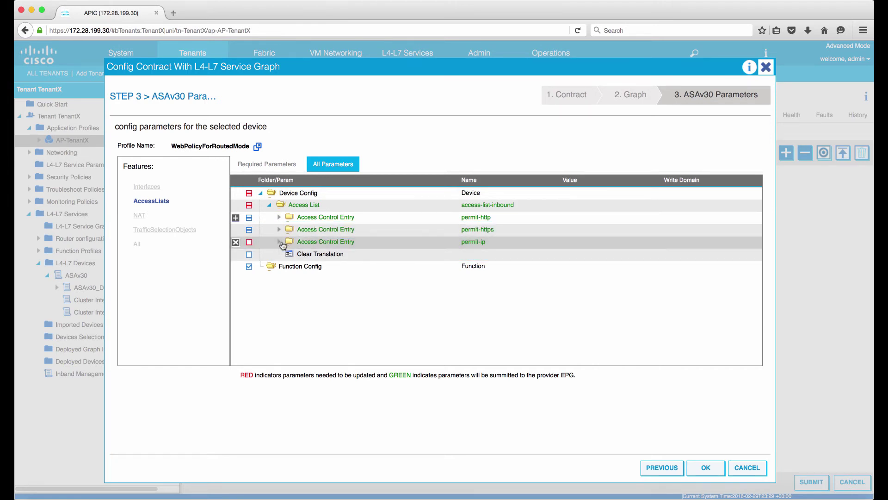
# - Give the permit-ip entry Action permit and Order 10
pyautogui.click(280, 242)
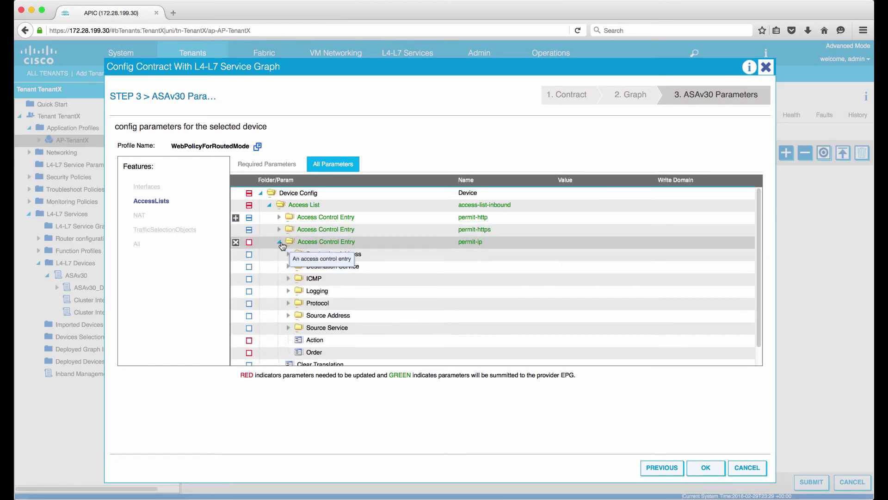
pyautogui.doubleClick(323, 347)
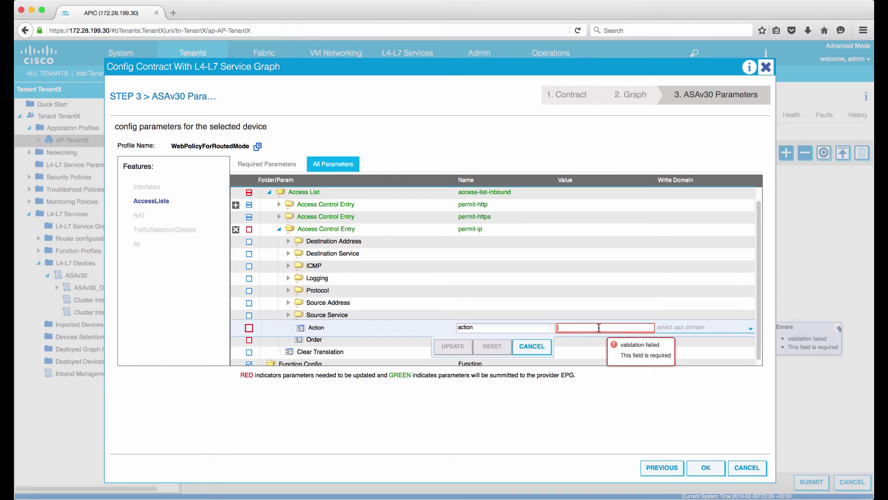
pyautogui.write('permit')
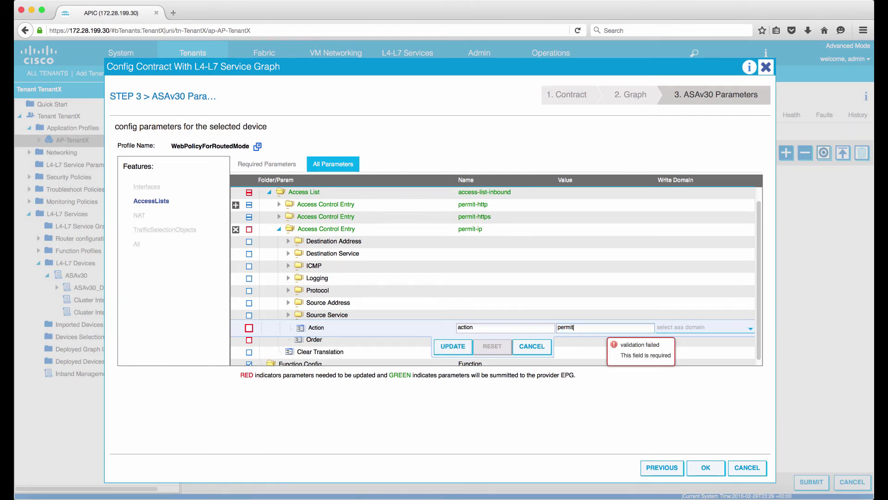
pyautogui.click(458, 350)
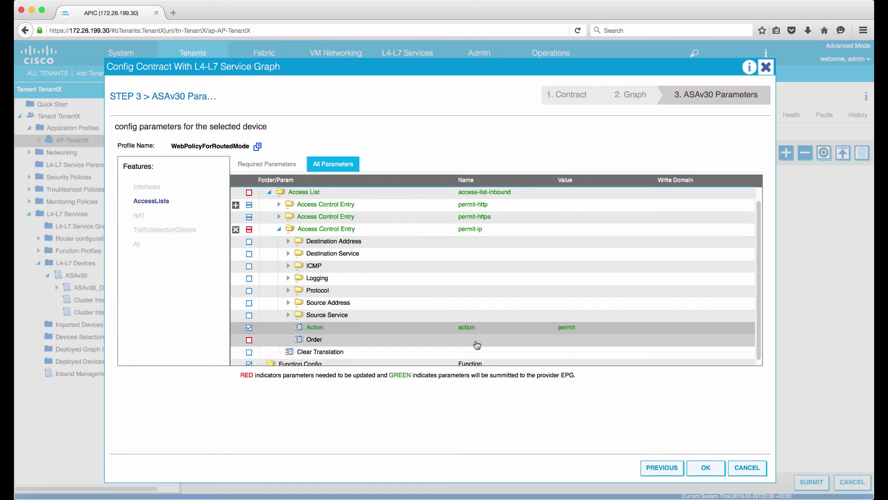
pyautogui.doubleClick(586, 339)
pyautogui.write('10')
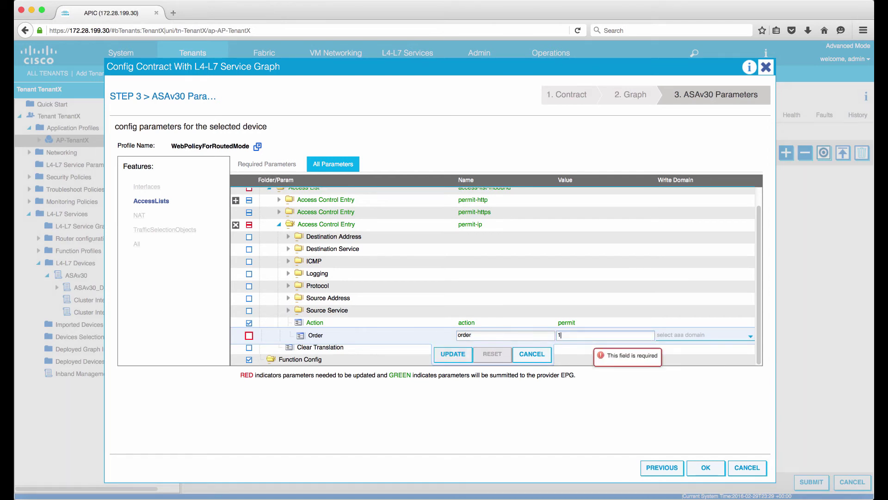
pyautogui.click(471, 355)
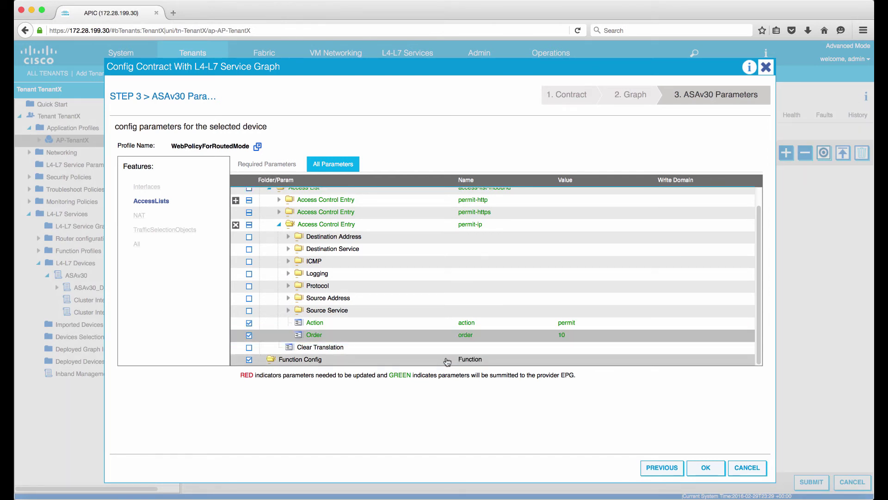
pyautogui.click(153, 186)
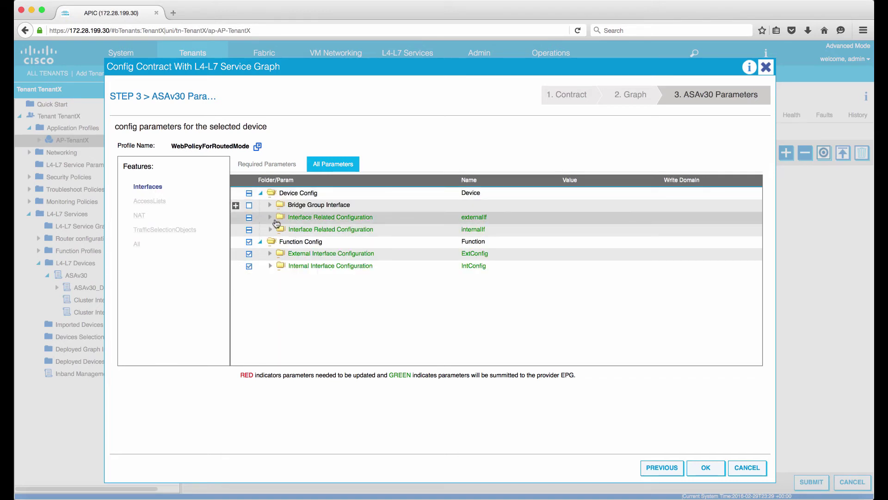
# - Enter 192.168.200.1 as externalIf's IPv4 Address under Interface Specific Configuration
pyautogui.click(270, 217)
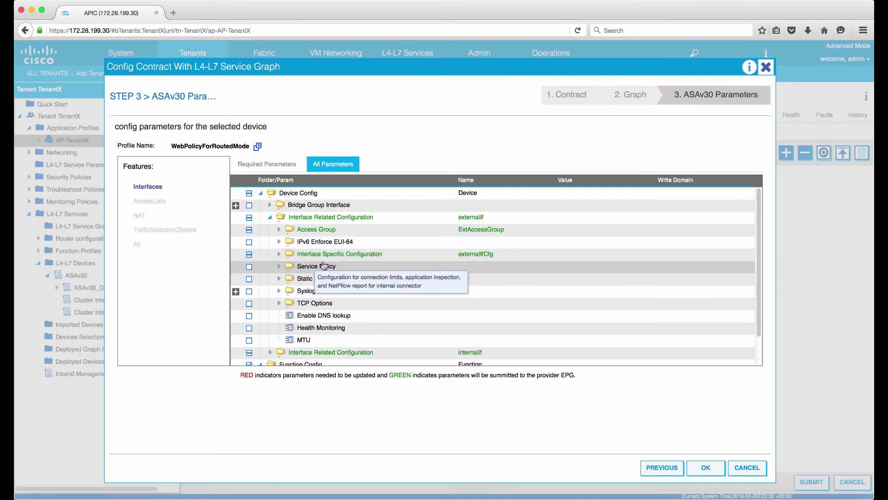
pyautogui.click(280, 255)
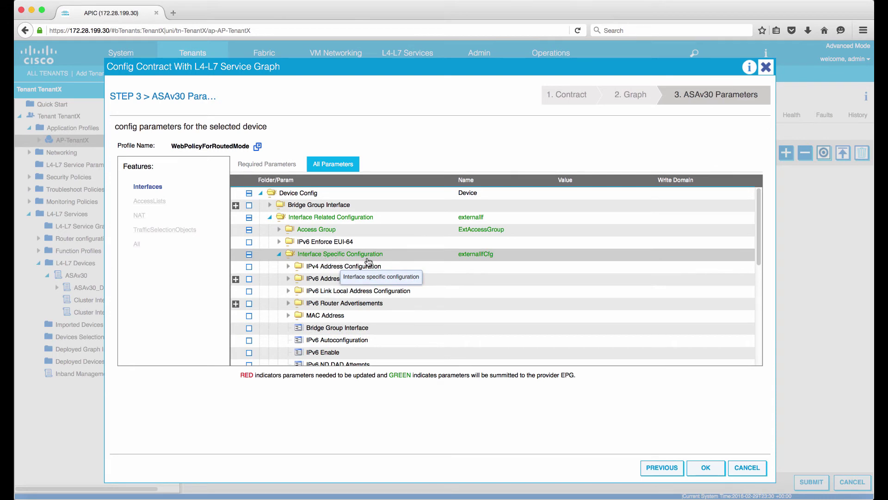
pyautogui.click(288, 267)
pyautogui.click(324, 279)
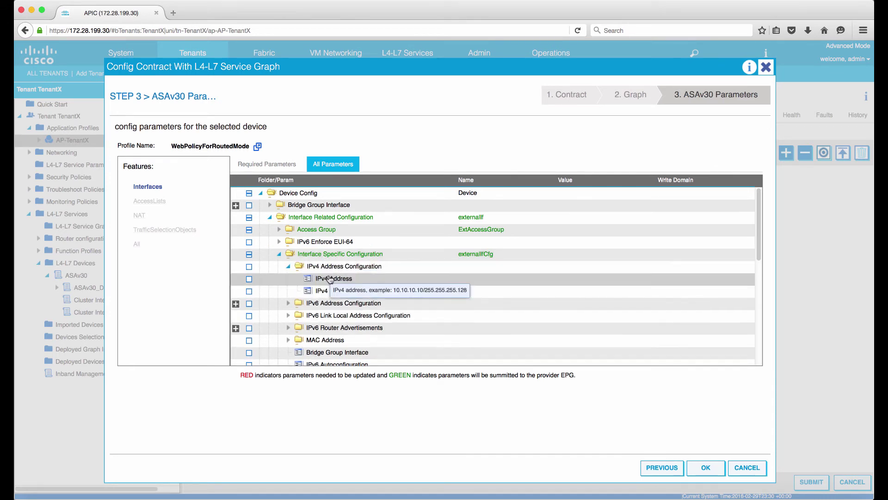
pyautogui.click(570, 280)
pyautogui.write('192.168')
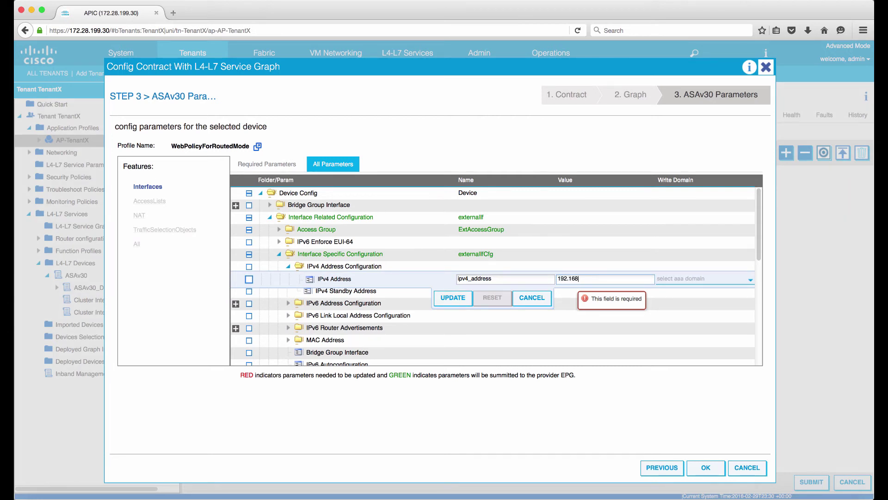
pyautogui.write('.200.1')
# - Consult the ASAv network diagram in Preview, then return to APIC
pyautogui.click(720, 496)
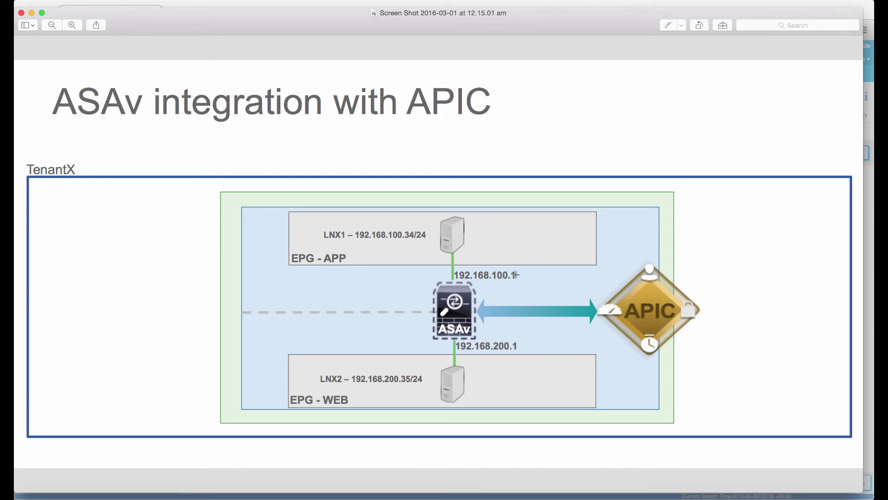
pyautogui.press('super+Tab')
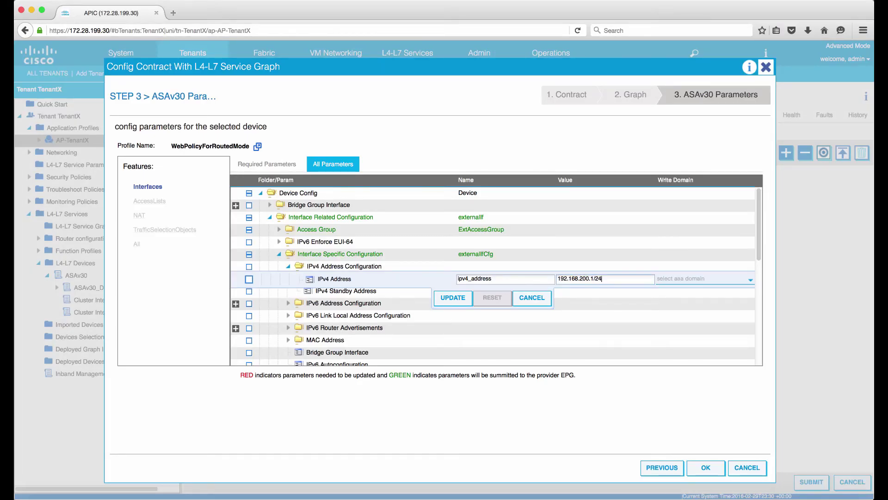
# - Save externalIf IPv4 192.168.200.1/24 and set internalIf IPv4 Address to 192.168.100.1/24
pyautogui.click(453, 297)
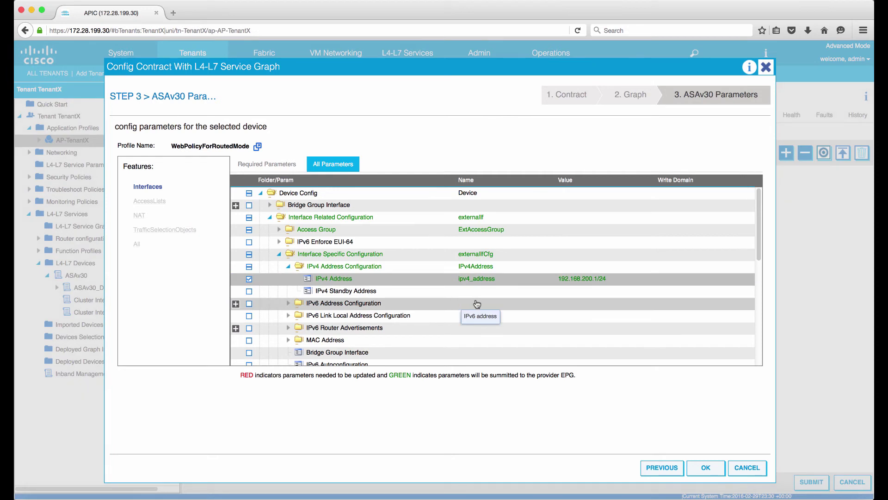
pyautogui.click(271, 220)
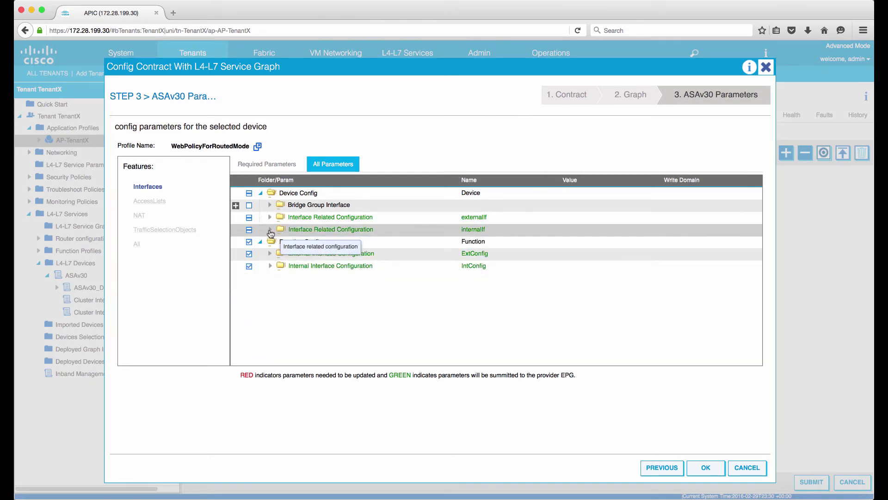
pyautogui.click(270, 230)
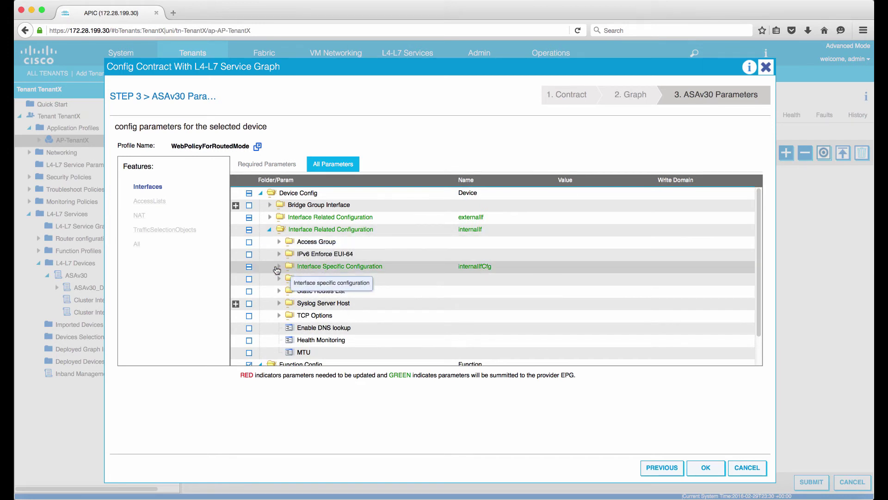
pyautogui.click(278, 267)
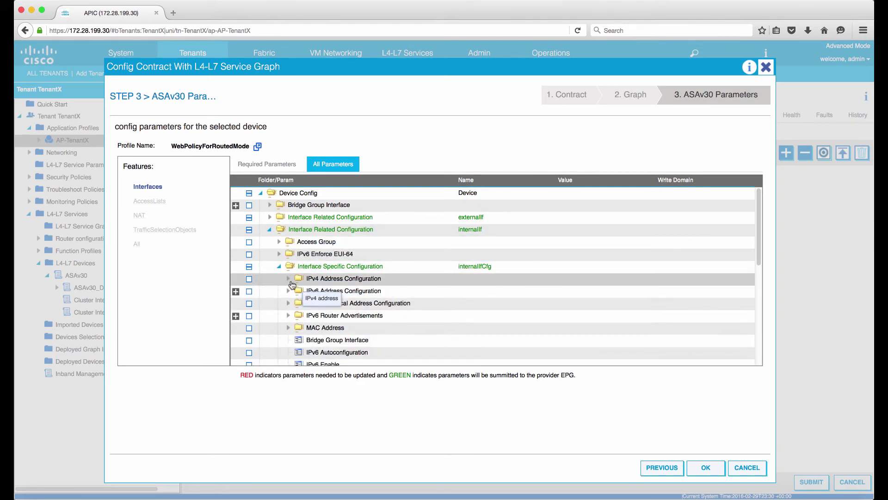
pyautogui.click(288, 278)
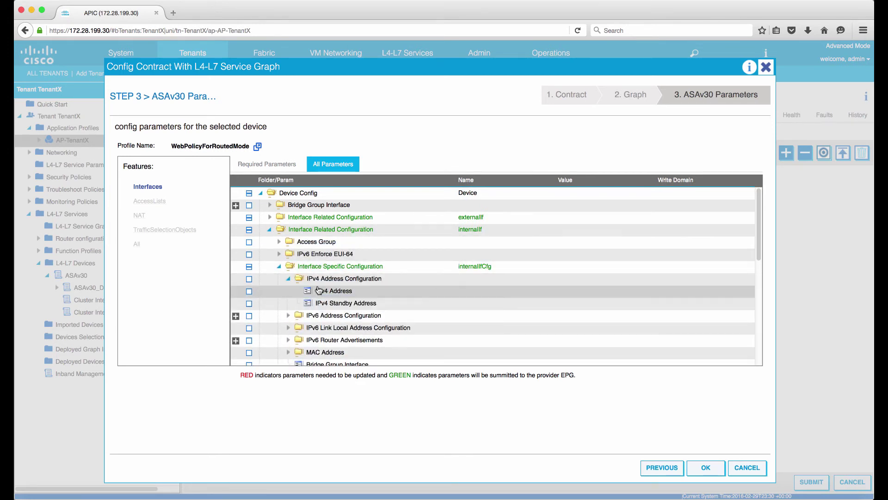
pyautogui.click(319, 290)
pyautogui.write('192.168.100.1/24')
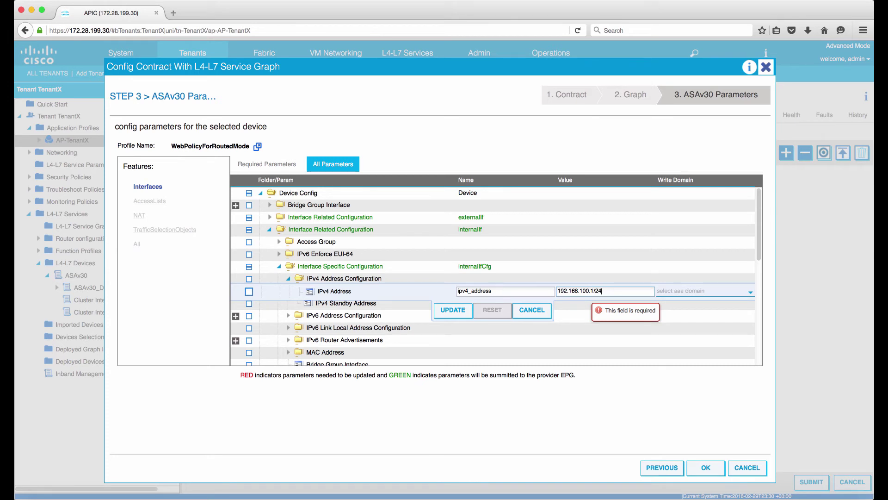
pyautogui.click(464, 311)
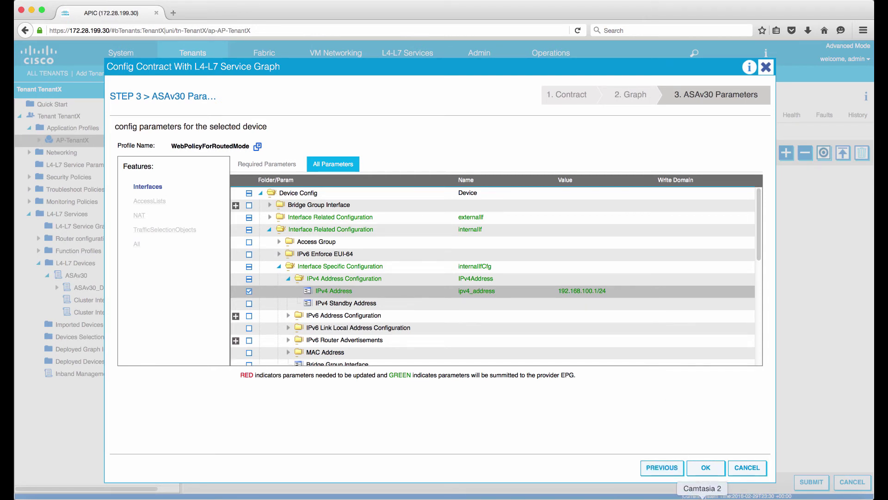
pyautogui.click(650, 498)
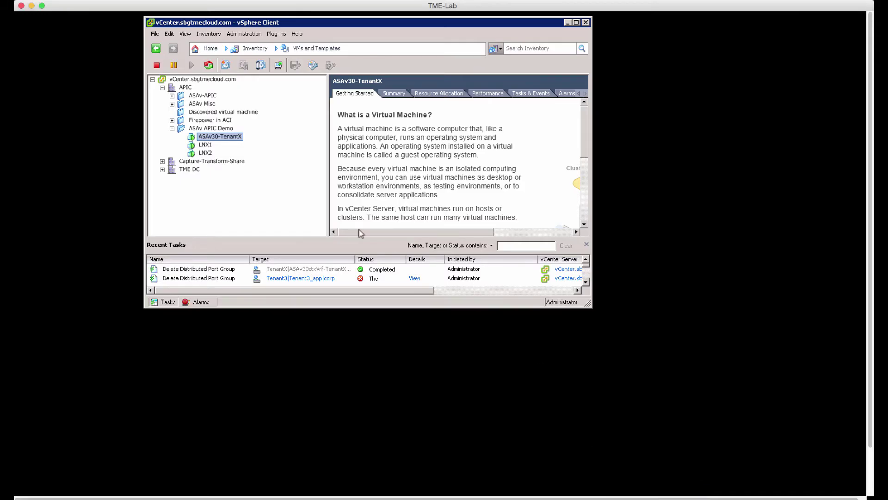
# - Open the ASAv30-TenantX VM console
pyautogui.rightClick(226, 137)
pyautogui.moveTo(230, 141)
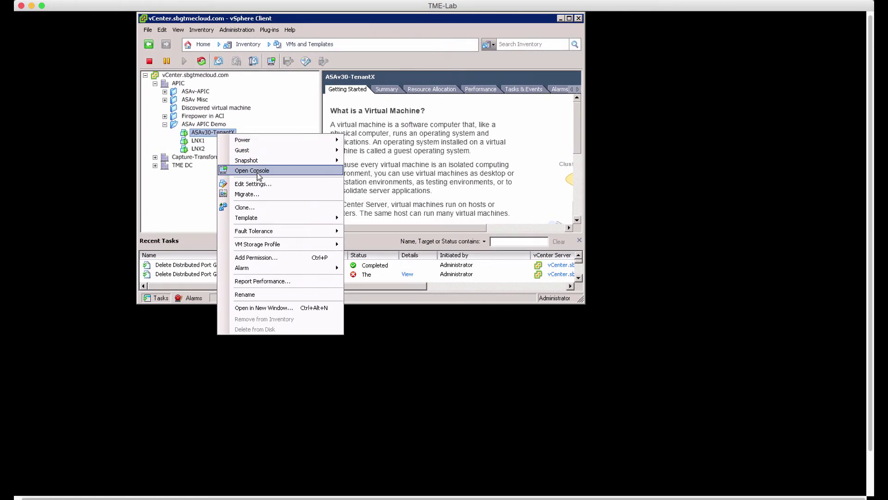
pyautogui.click(257, 171)
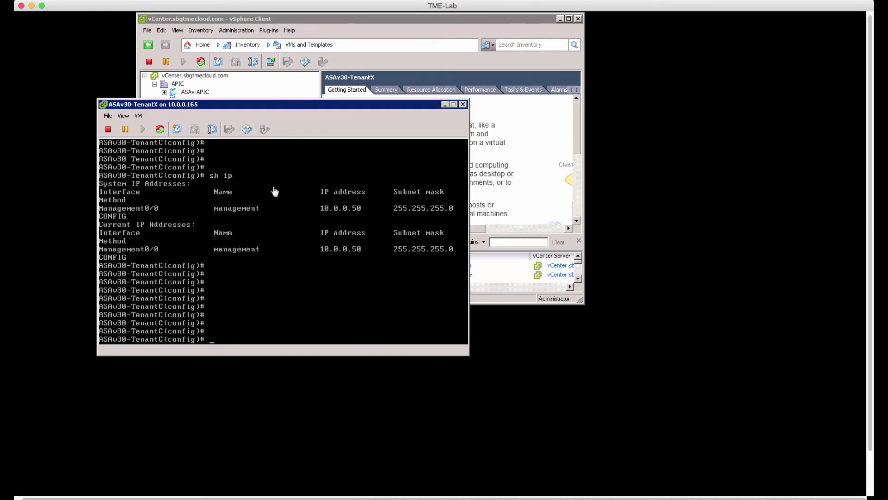
# - Run sh ip on the ASAv, showing only Management0/0 at 10.0.0.50
pyautogui.click(262, 273)
pyautogui.write('sh ip')
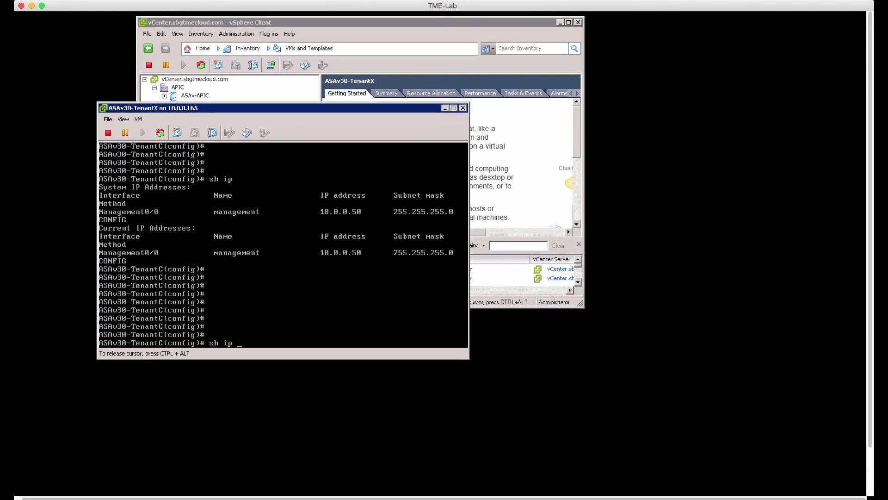
pyautogui.press('Return')
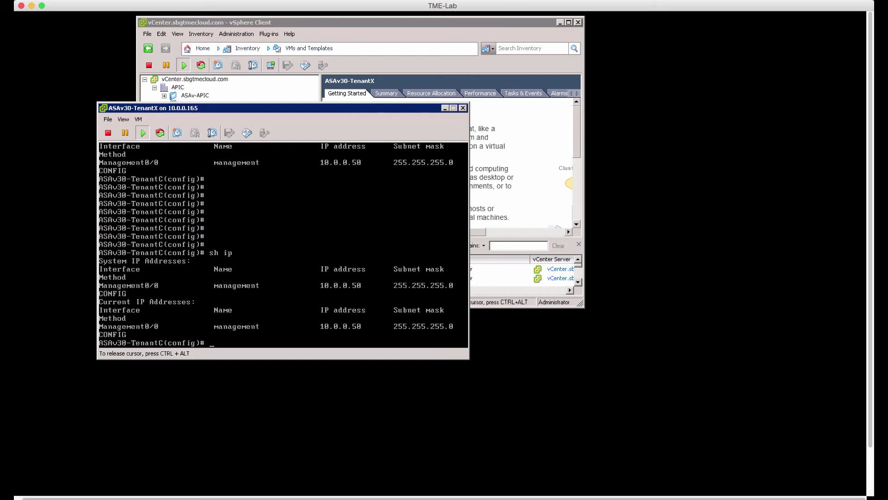
pyautogui.hotkey('ctrl', 'alt')
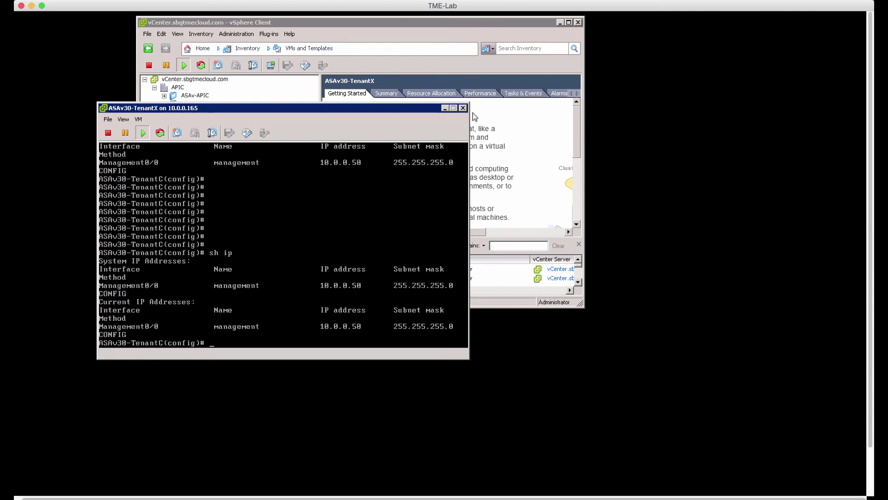
pyautogui.click(494, 130)
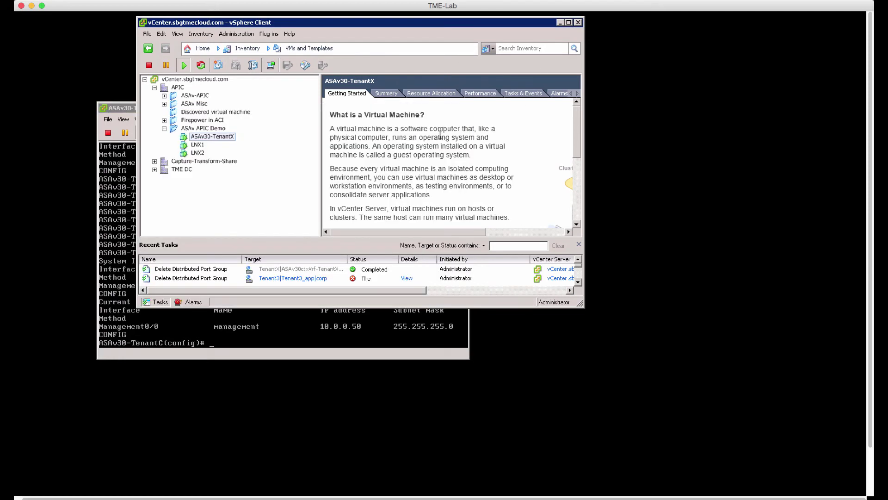
# - Inspect ASAv30-TenantX network adapters 1–3, finding 2 and 3 on quarantine, and cancel
pyautogui.rightClick(215, 138)
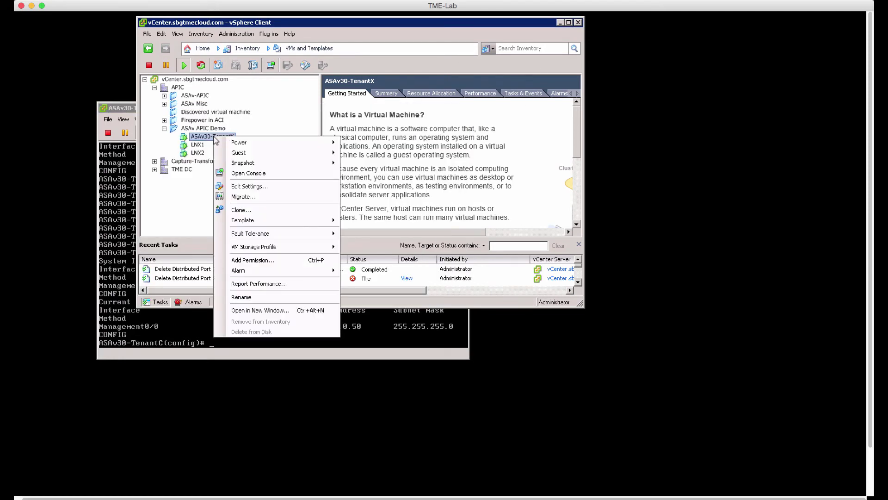
pyautogui.click(254, 186)
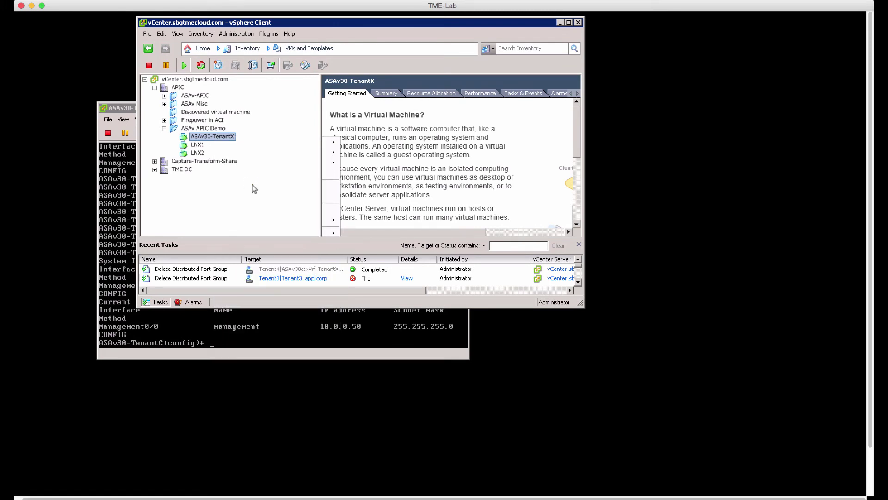
pyautogui.click(333, 163)
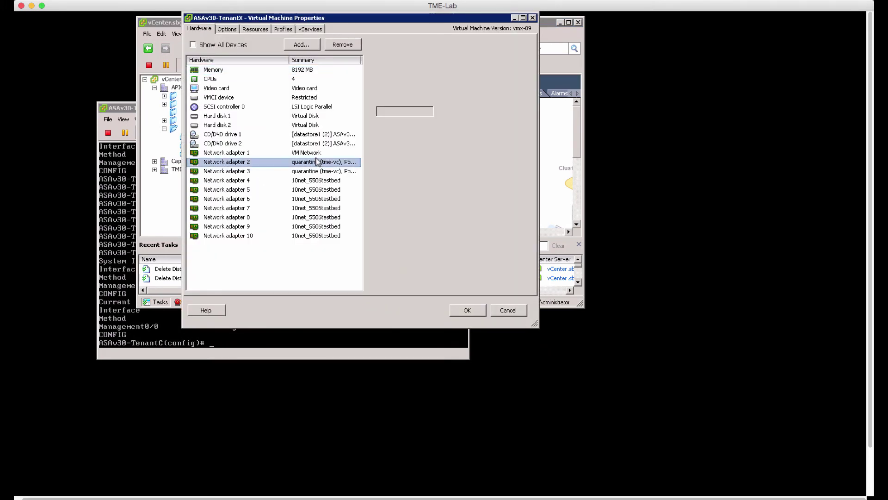
pyautogui.click(325, 171)
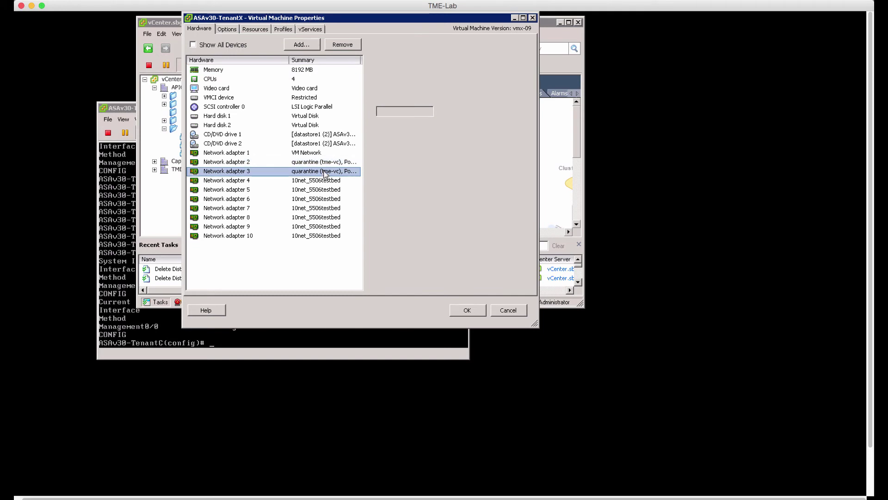
pyautogui.click(316, 155)
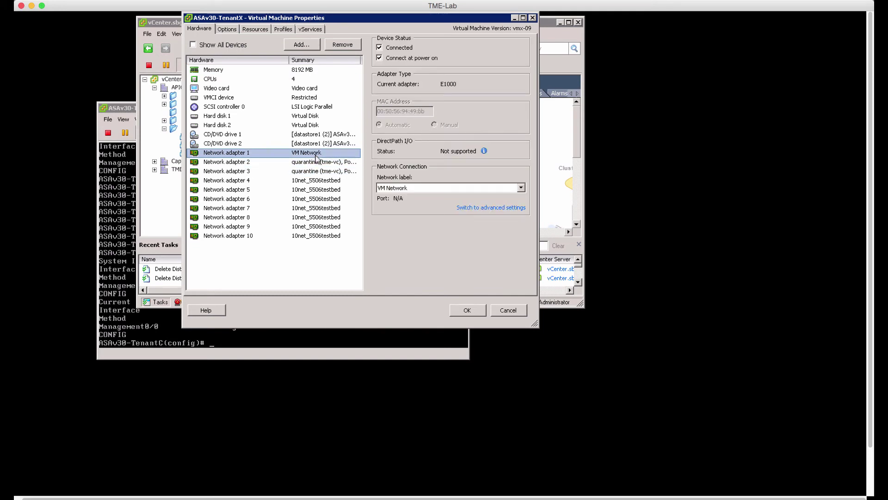
pyautogui.click(512, 312)
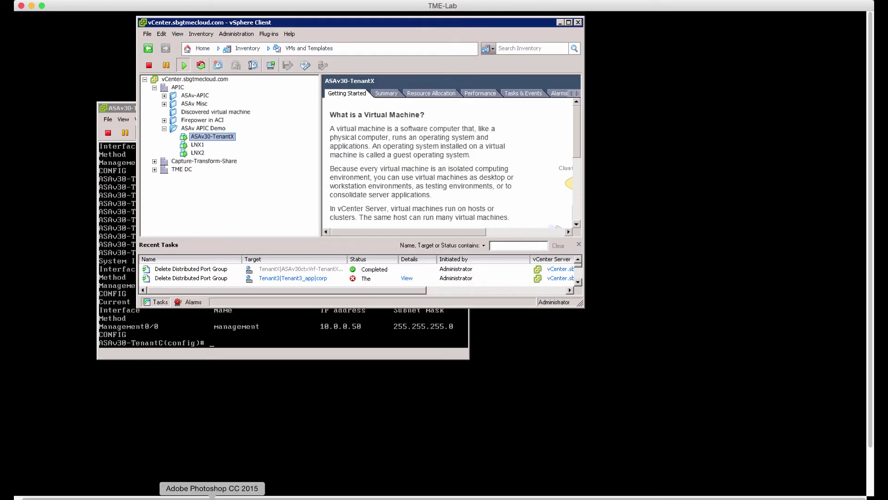
# - Confirm the ASAv30 parameters and submit the SG-ASAv30 graph on the WEB2APP contract
pyautogui.click(195, 499)
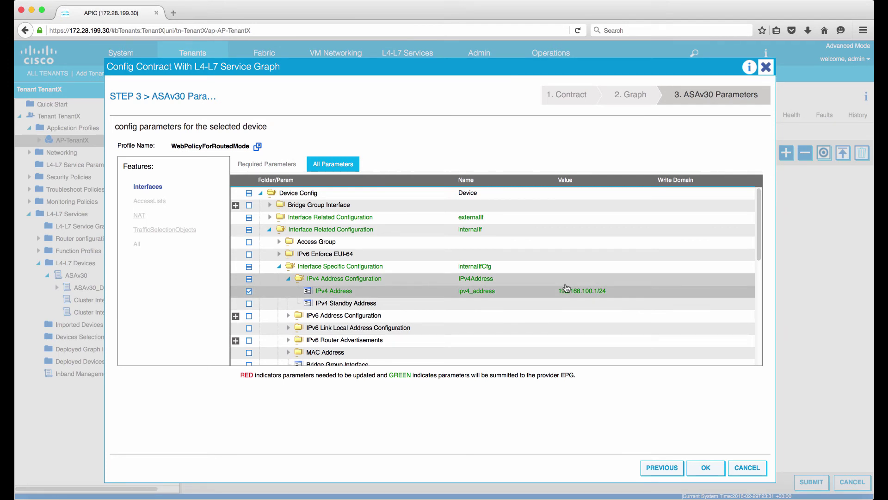
pyautogui.click(706, 469)
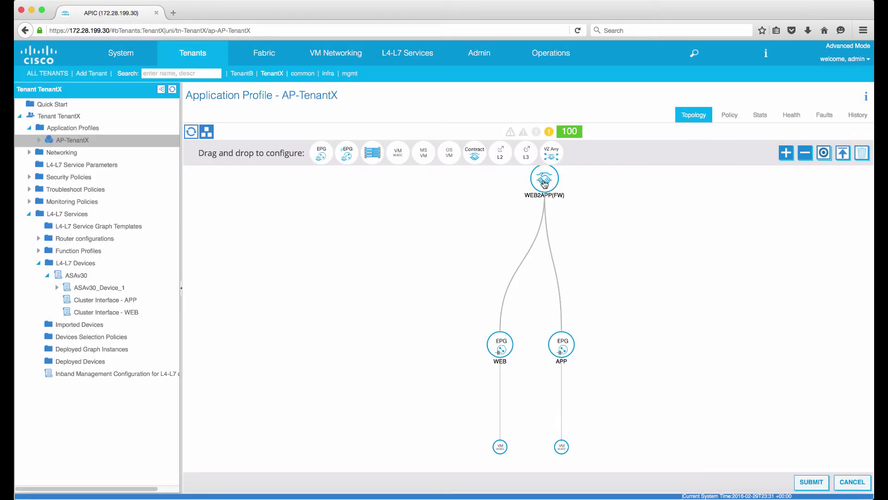
pyautogui.moveTo(535, 266)
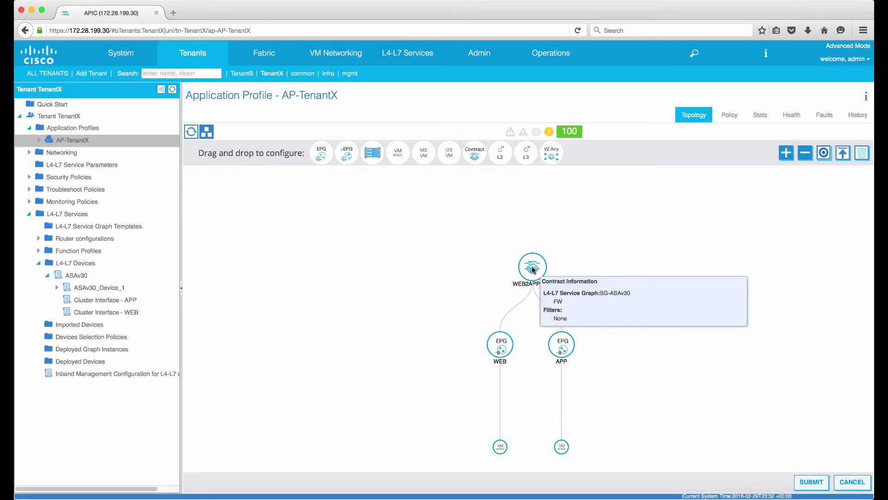
pyautogui.click(817, 484)
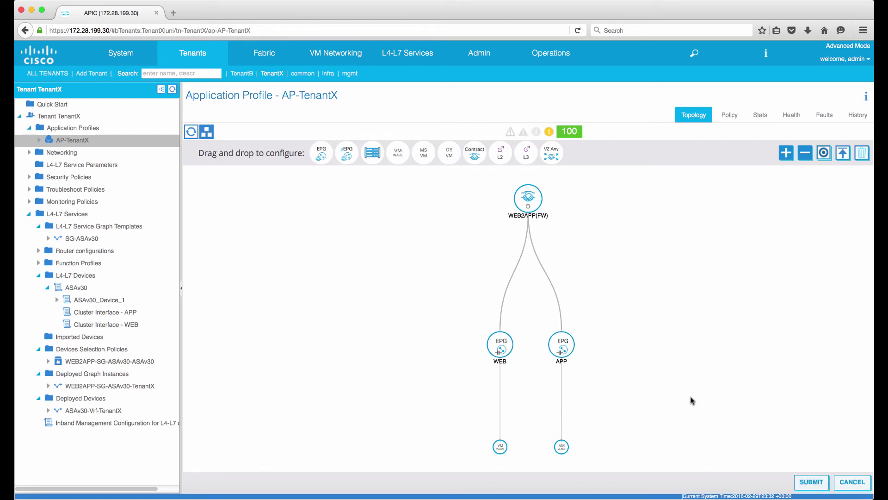
pyautogui.click(822, 484)
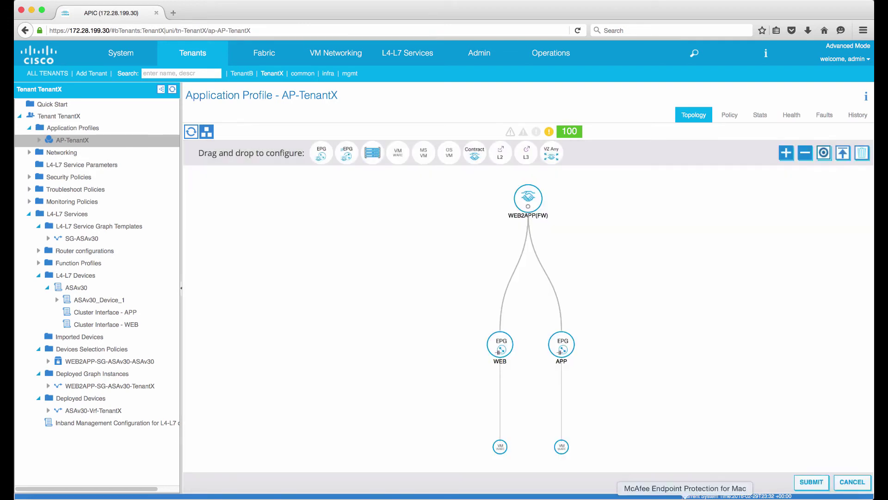
pyautogui.click(650, 498)
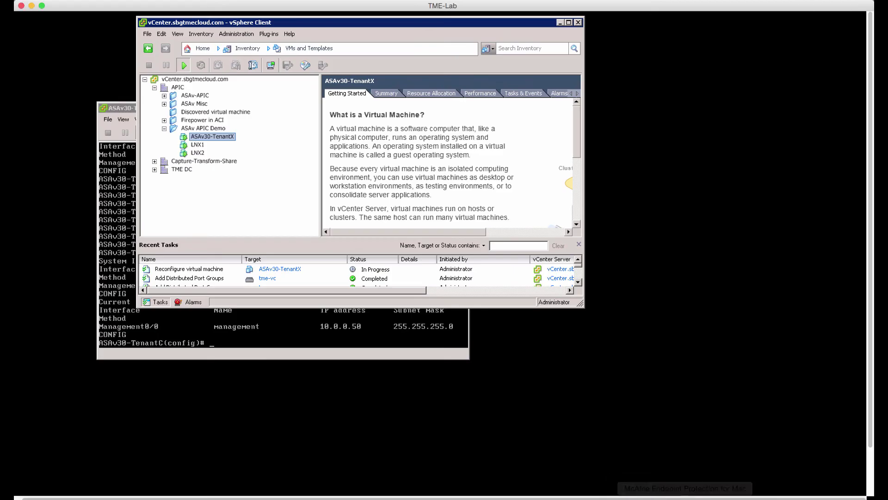
# - Run sh ip on the ASAv, showing externalIf 192.168.200.1 and internalIf 192.168.100.1
pyautogui.click(390, 338)
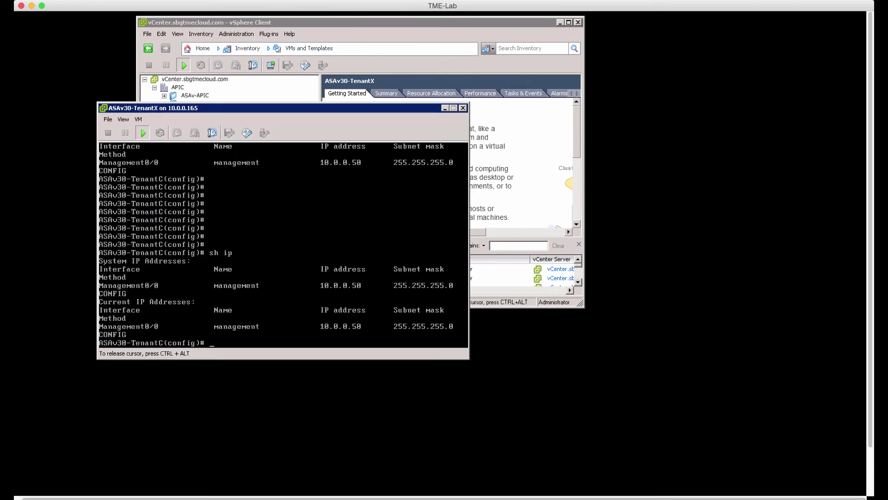
pyautogui.press('Return')
pyautogui.press('Return')
pyautogui.press('Return')
pyautogui.press('Return')
pyautogui.press('Return')
pyautogui.press('Return')
pyautogui.press('Return')
pyautogui.press('Return')
pyautogui.press('Return')
pyautogui.press('Return')
pyautogui.press('Return')
pyautogui.press('Return')
pyautogui.press('Return')
pyautogui.press('Return')
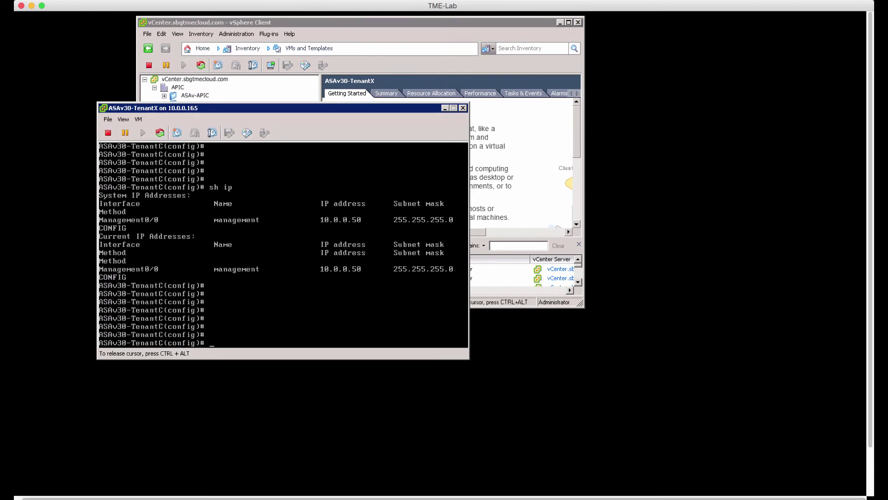
pyautogui.press('Return')
pyautogui.press('Return')
pyautogui.press('Return')
pyautogui.press('Return')
pyautogui.press('Return')
pyautogui.press('Return')
pyautogui.press('Return')
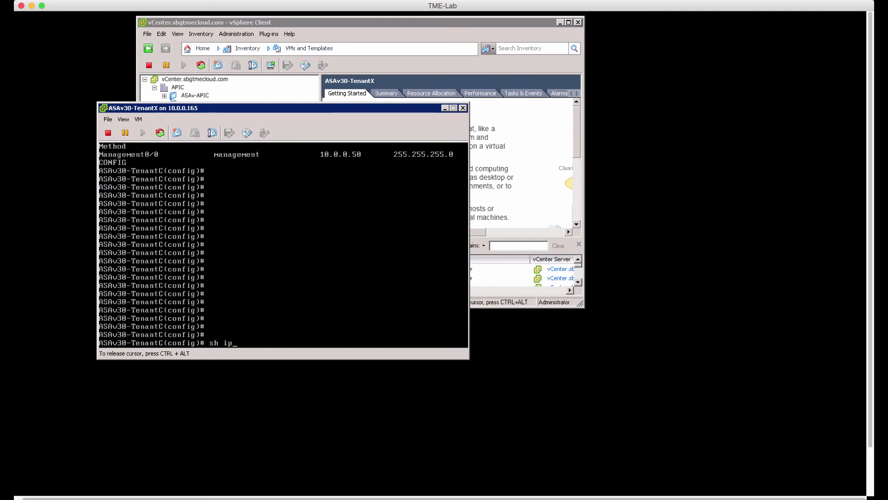
pyautogui.write('ip')
pyautogui.press('Return')
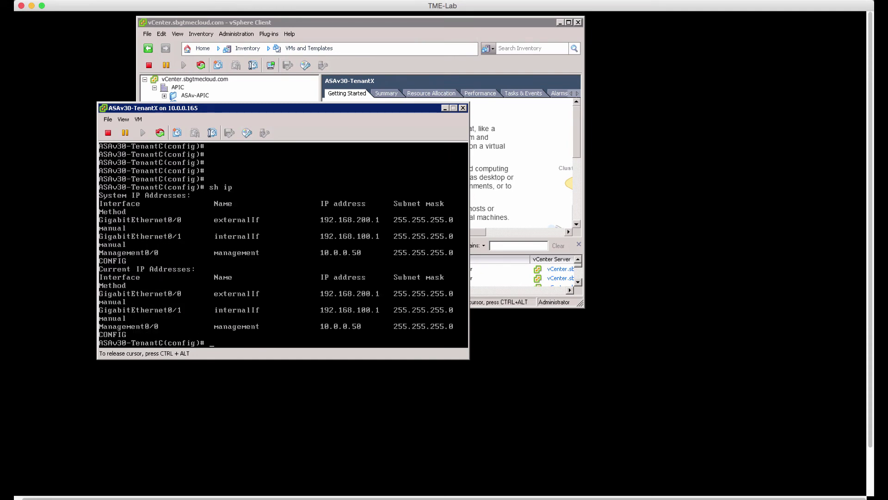
# - Run sh run access-l to list access-list-inbound permitting www, https and ip
pyautogui.write('sh run ')
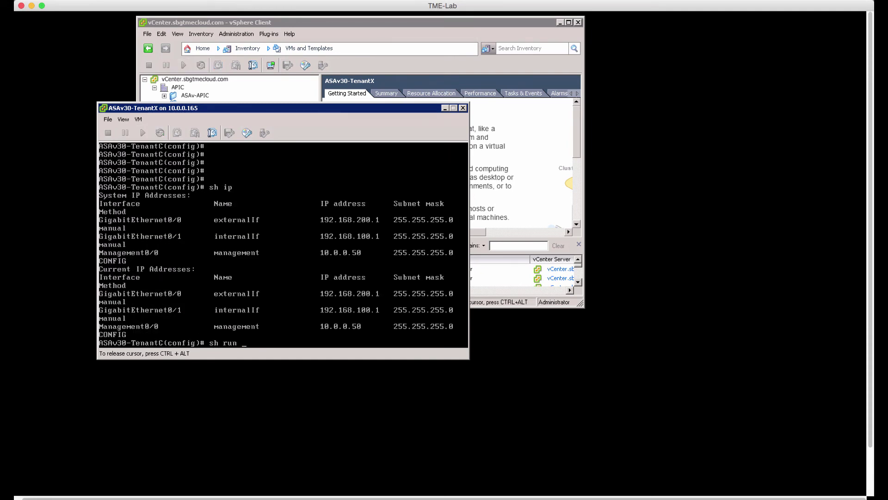
pyautogui.write('access-l')
pyautogui.press('Return')
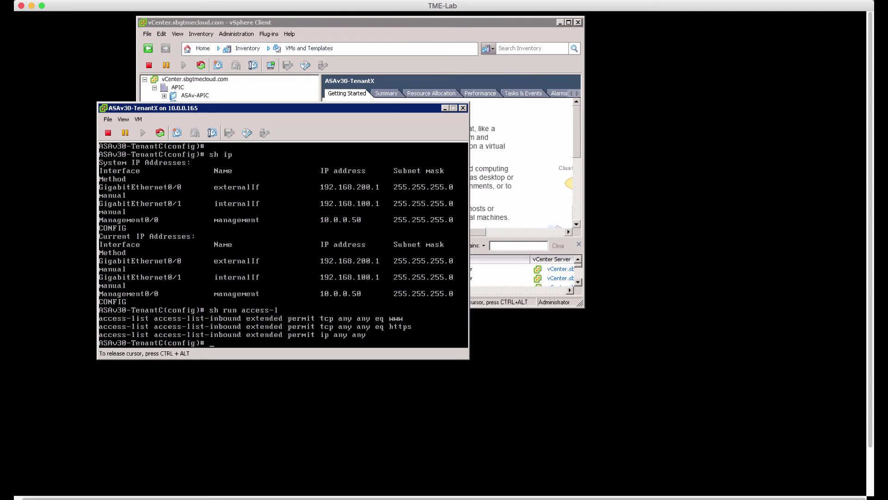
pyautogui.hotkey('ctrl', 'alt')
pyautogui.click(523, 198)
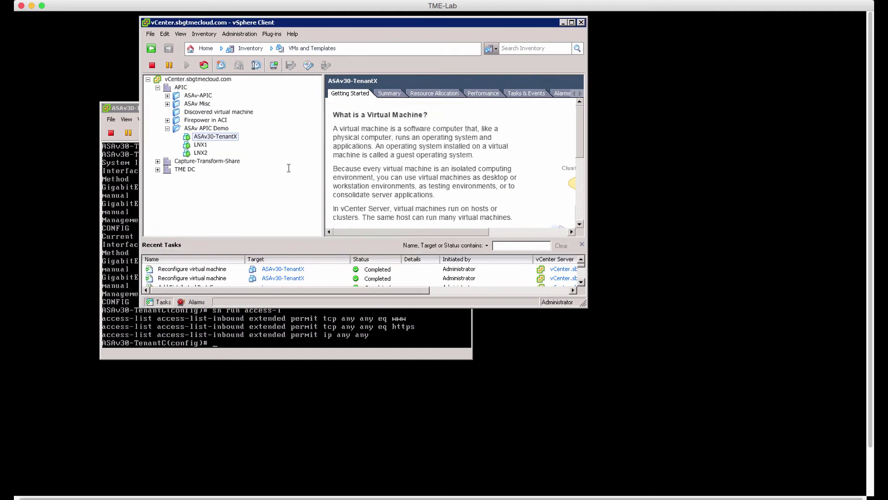
pyautogui.rightClick(233, 142)
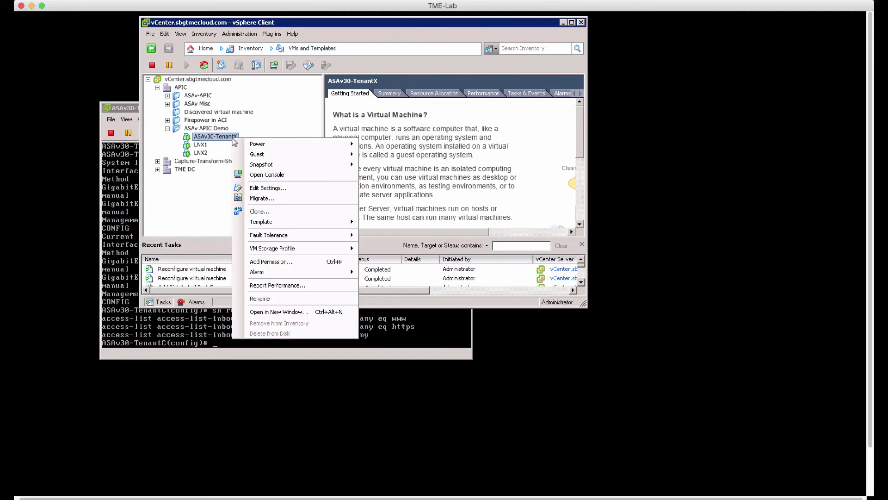
pyautogui.click(264, 188)
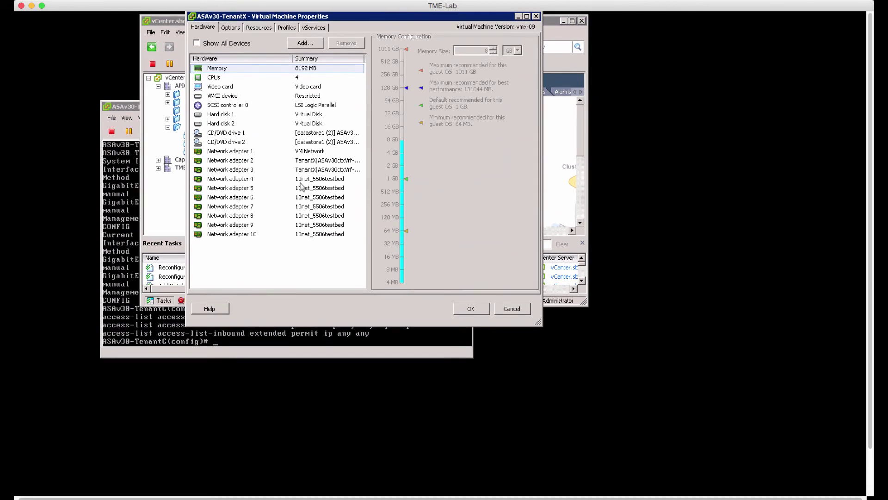
pyautogui.click(330, 160)
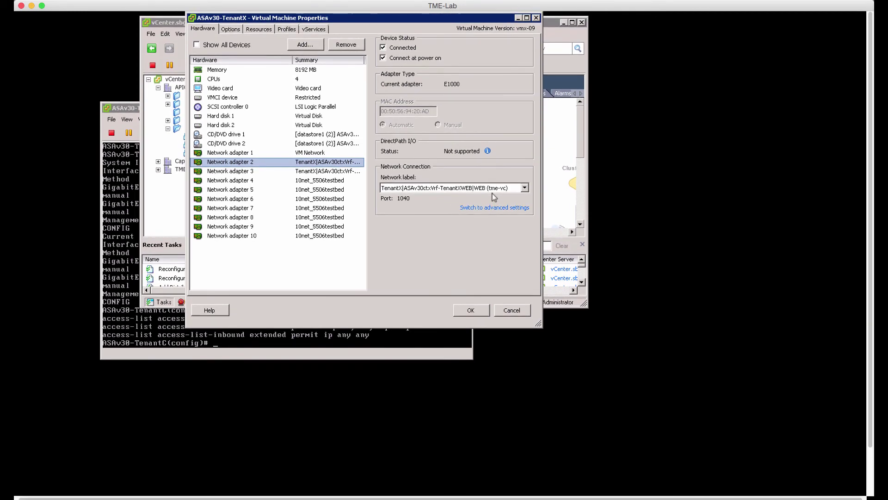
pyautogui.click(354, 172)
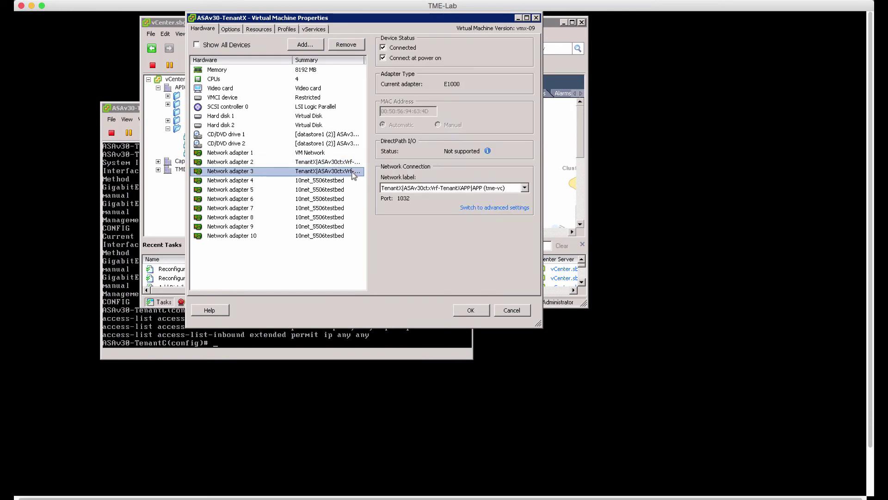
pyautogui.click(327, 154)
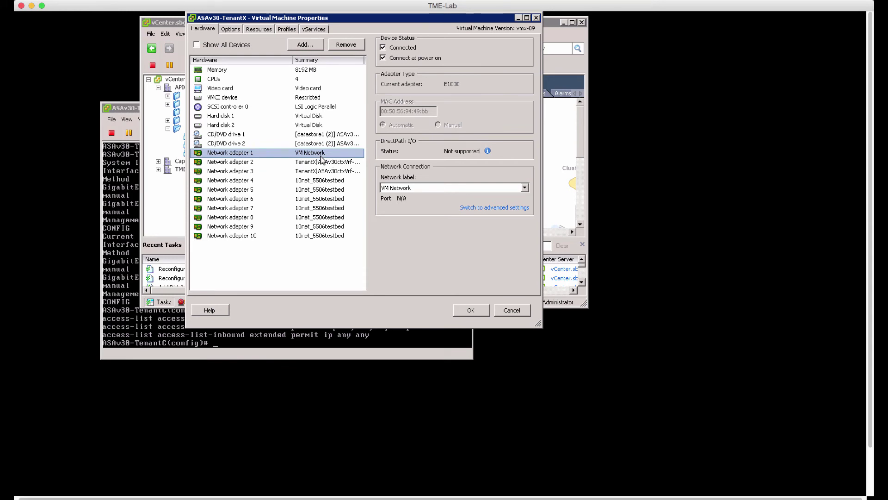
pyautogui.click(326, 165)
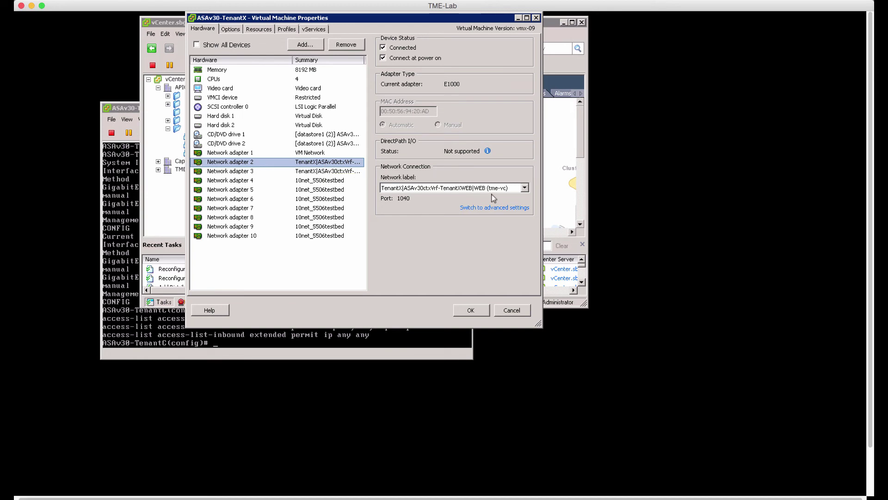
pyautogui.click(353, 172)
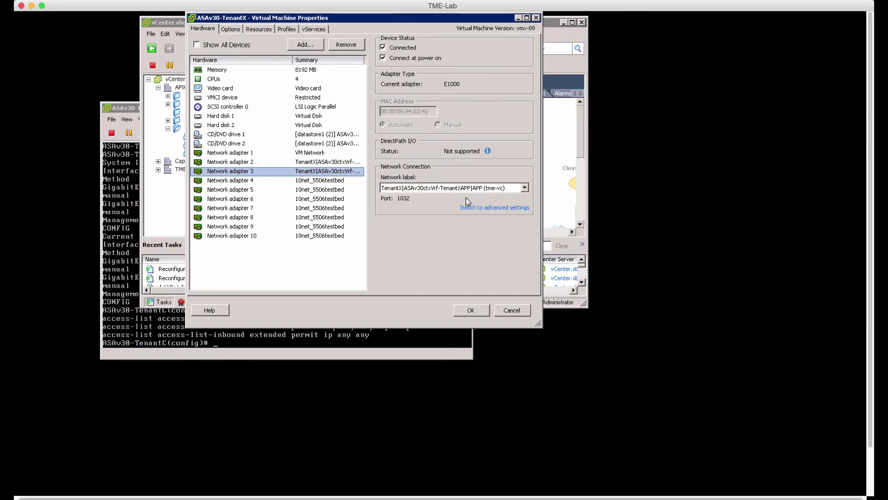
pyautogui.click(520, 313)
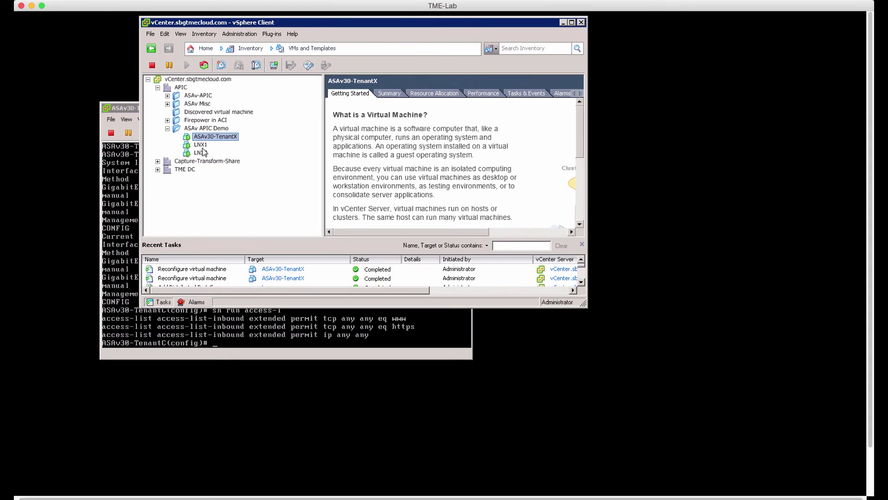
# - Check that LNX1's Network adapter 1 is on the AP-TenantX APP port group
pyautogui.rightClick(203, 146)
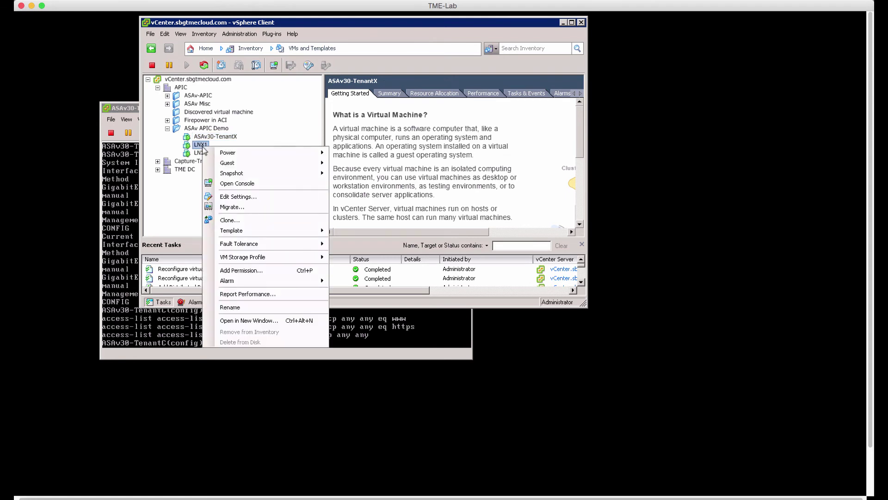
pyautogui.click(243, 198)
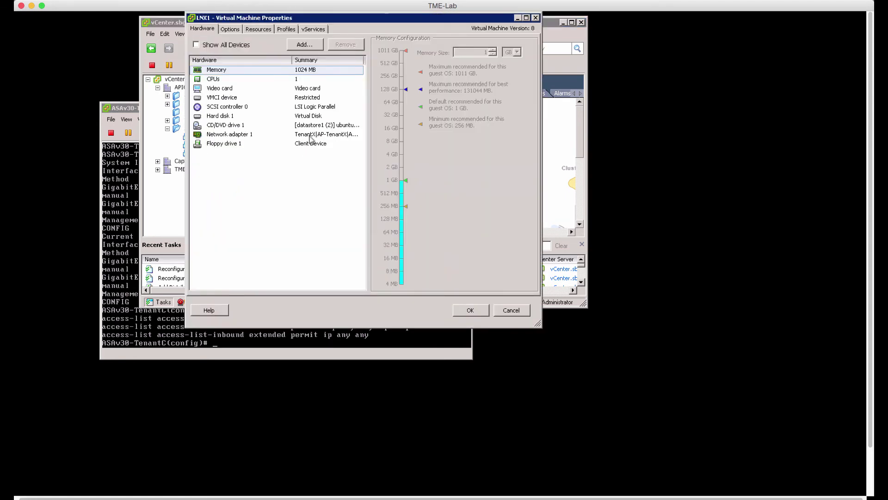
pyautogui.click(311, 137)
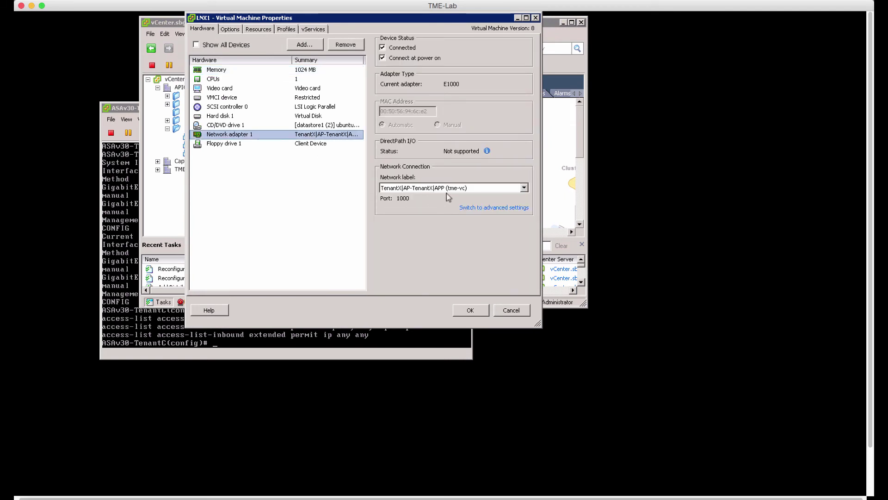
pyautogui.click(467, 309)
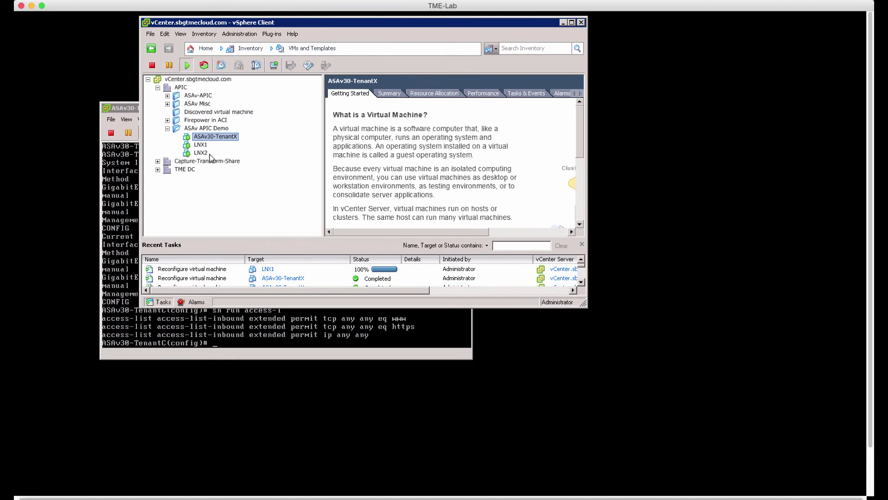
# - Check that LNX2's Network adapter 1 is on the TenantX WEB port group
pyautogui.click(201, 153)
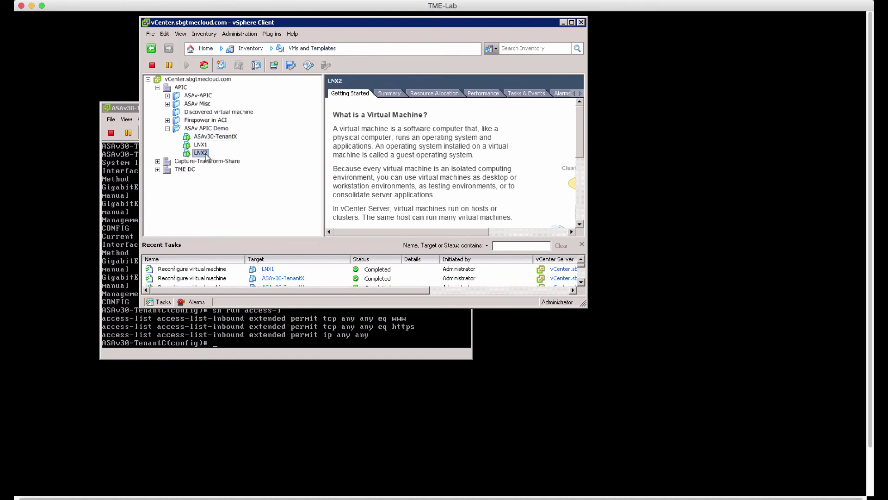
pyautogui.rightClick(206, 156)
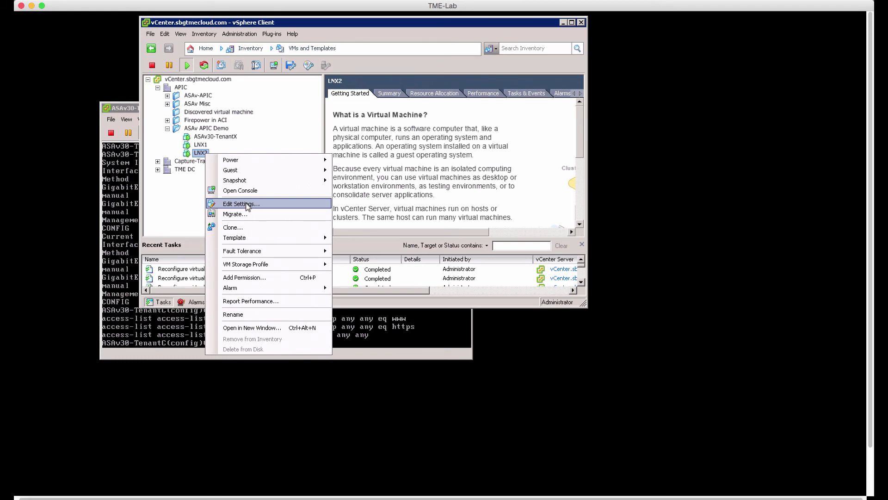
pyautogui.click(241, 203)
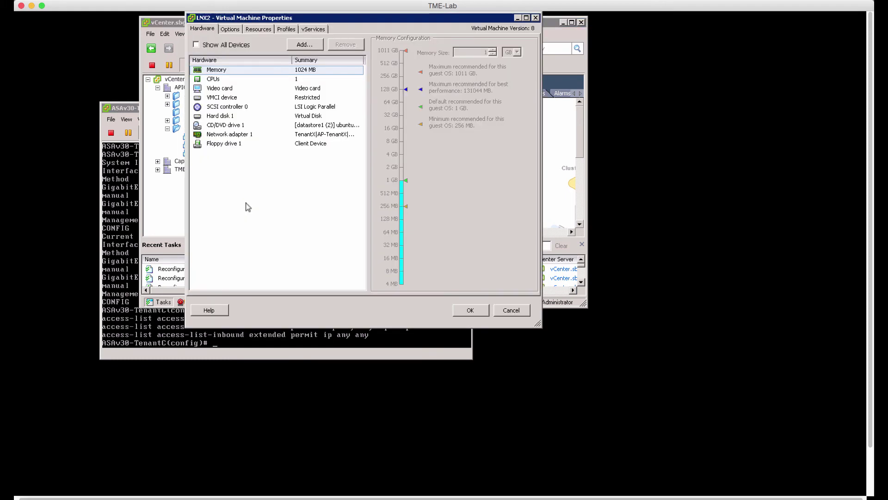
pyautogui.click(327, 135)
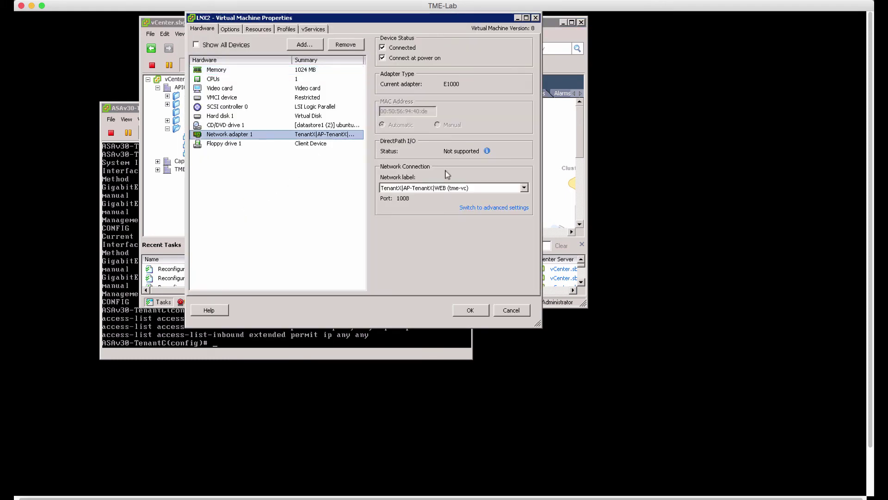
pyautogui.click(469, 310)
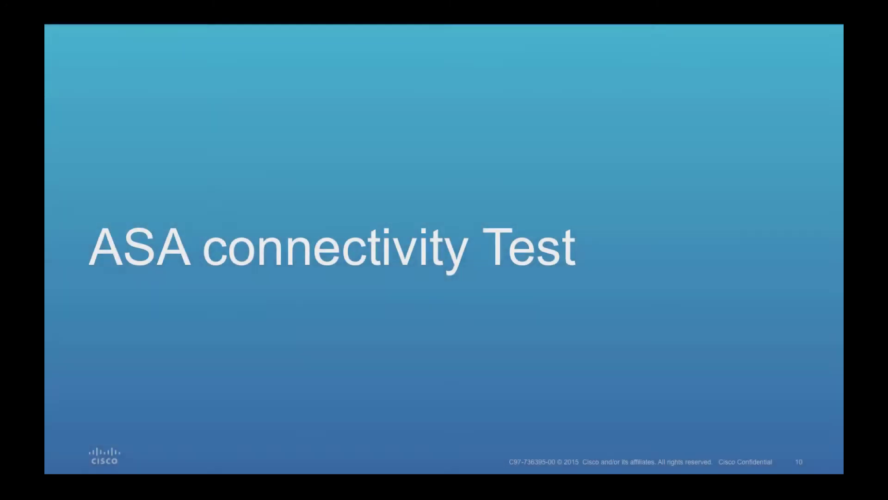
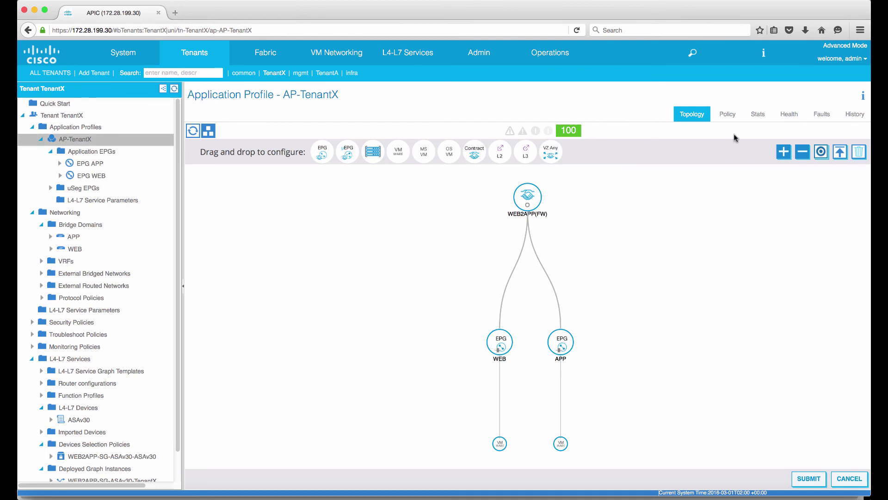
# - Confirm AP-TenantX, EPG APP and EPG WEB have no faults, then show the APP bridge domain properties
pyautogui.click(823, 116)
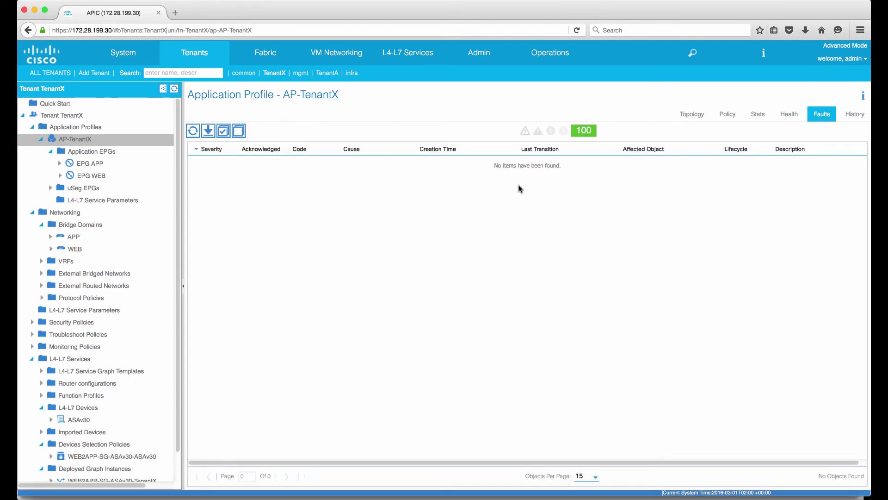
pyautogui.click(114, 164)
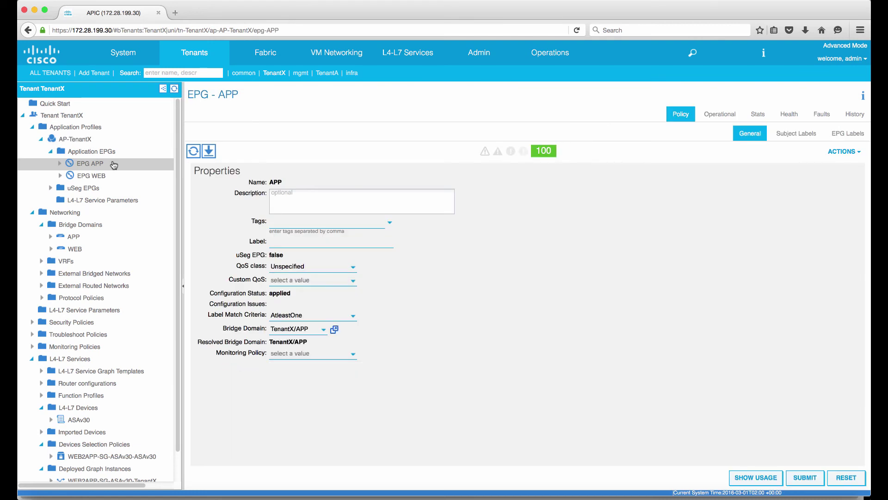
pyautogui.click(821, 116)
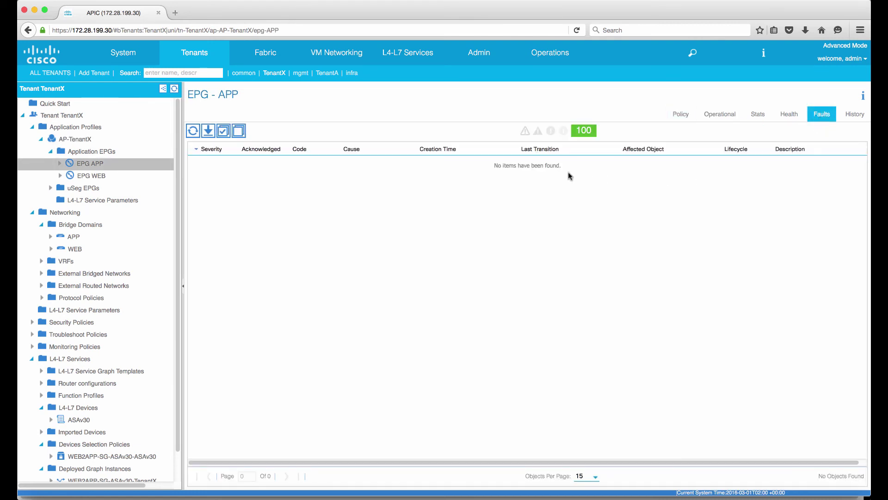
pyautogui.click(121, 178)
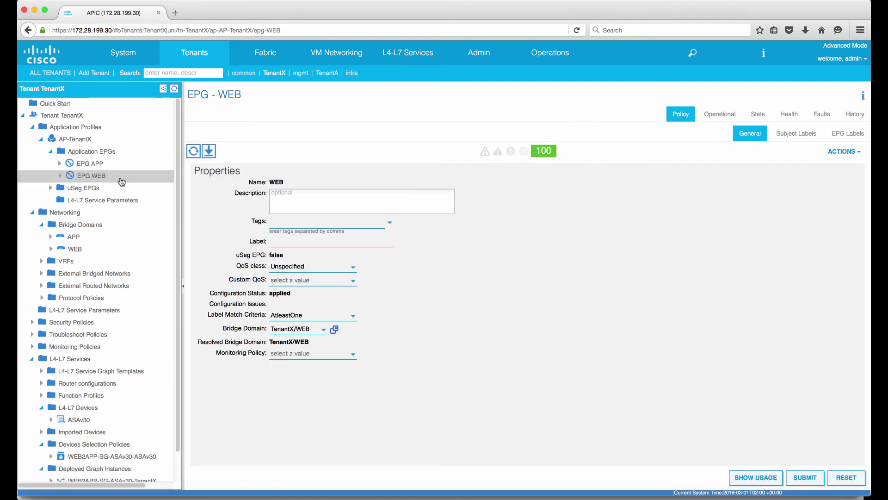
pyautogui.click(822, 114)
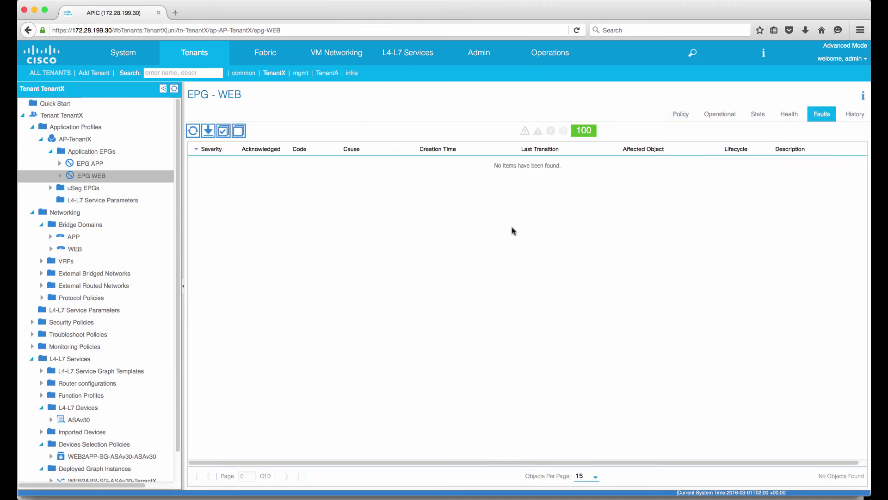
pyautogui.click(74, 239)
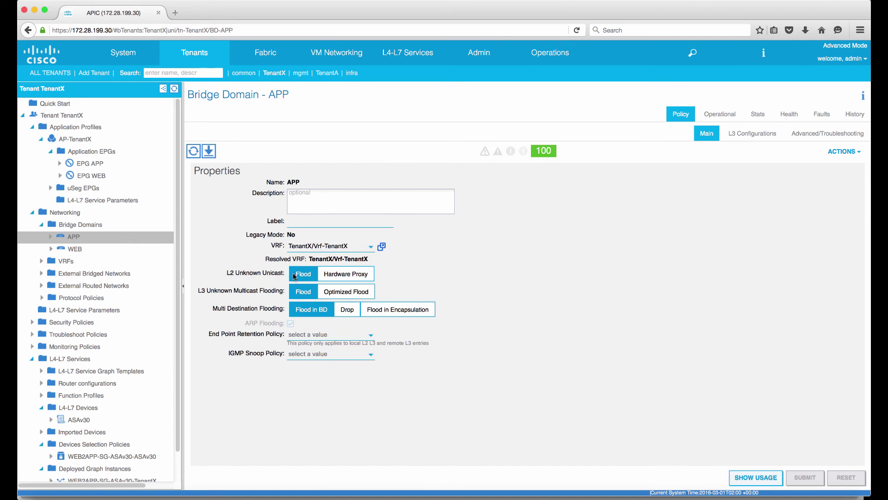
# - Confirm the APP and WEB bridge domains have no faults
pyautogui.click(817, 119)
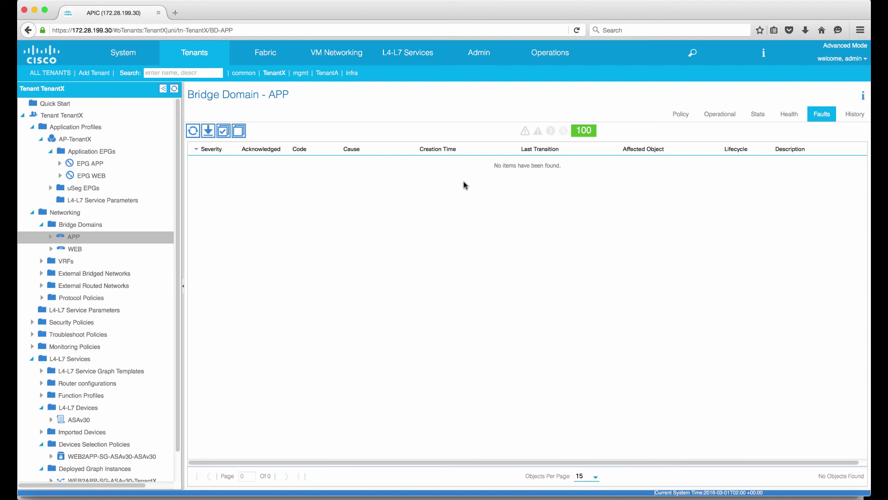
pyautogui.click(138, 250)
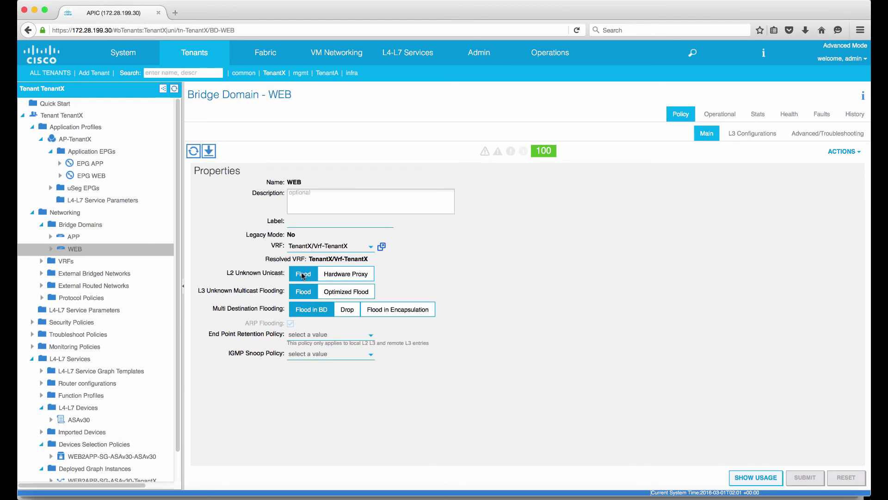
pyautogui.click(815, 117)
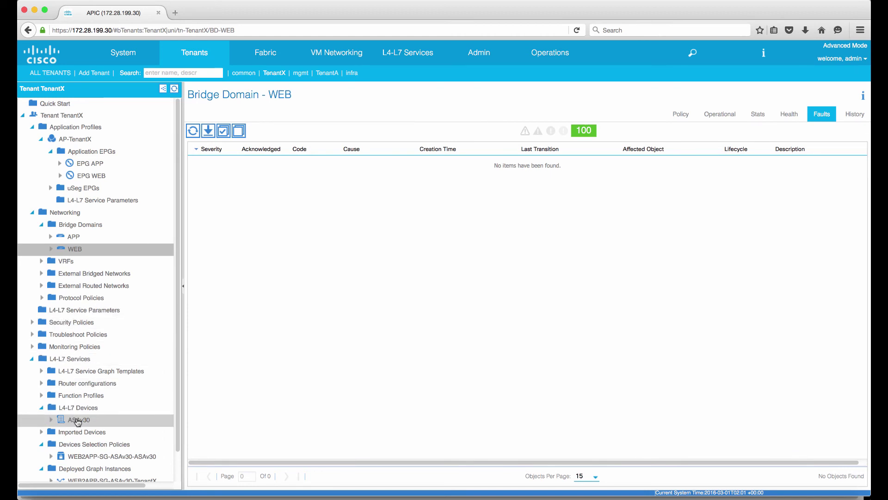
# - Confirm the ASAv30 L4-L7 device has no faults and show the WEB2APP-SG-ASAv30-ASAv30 device selection policy
pyautogui.click(102, 419)
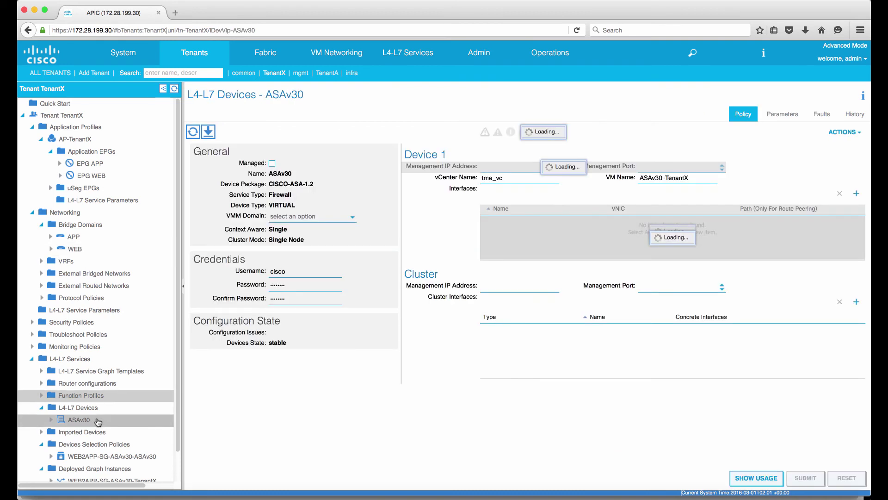
pyautogui.click(815, 120)
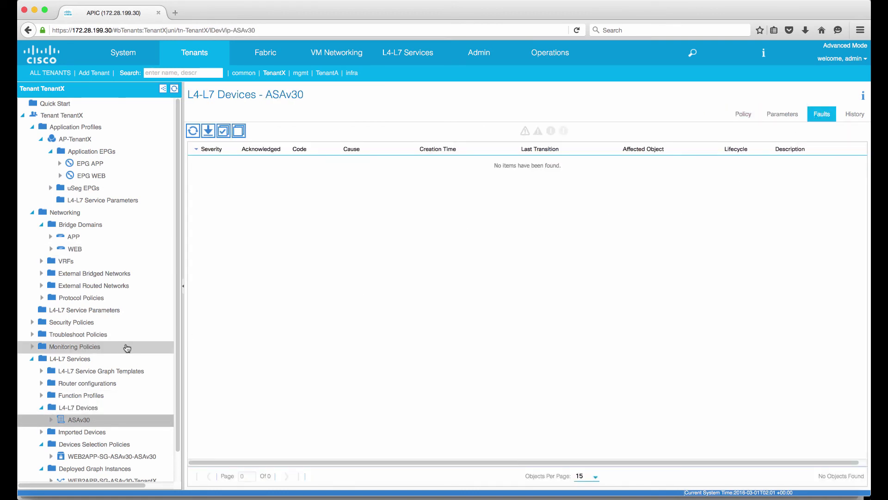
pyautogui.scroll(-2, 123, 347)
pyautogui.click(121, 427)
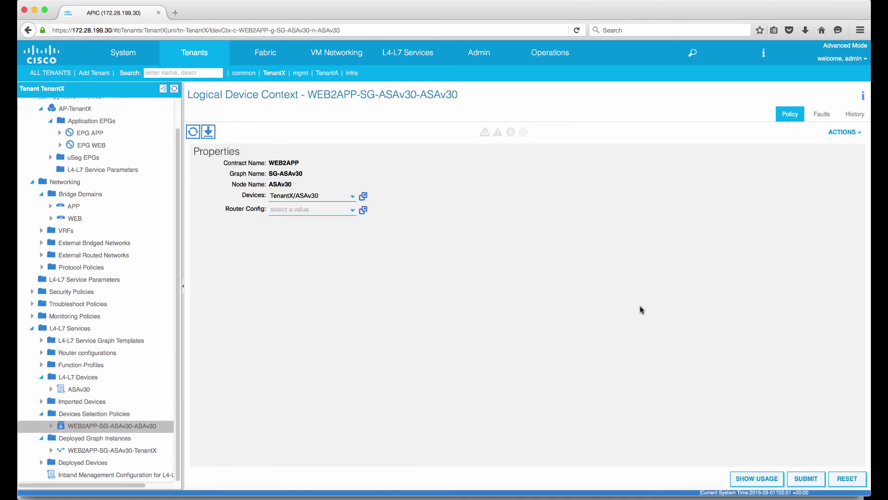
# - Verify no faults on the WEB2APP-SG-ASAv30-ASAv30 device context and the WEB2APP-SG-ASAv30-TenantX graph instance
pyautogui.click(819, 117)
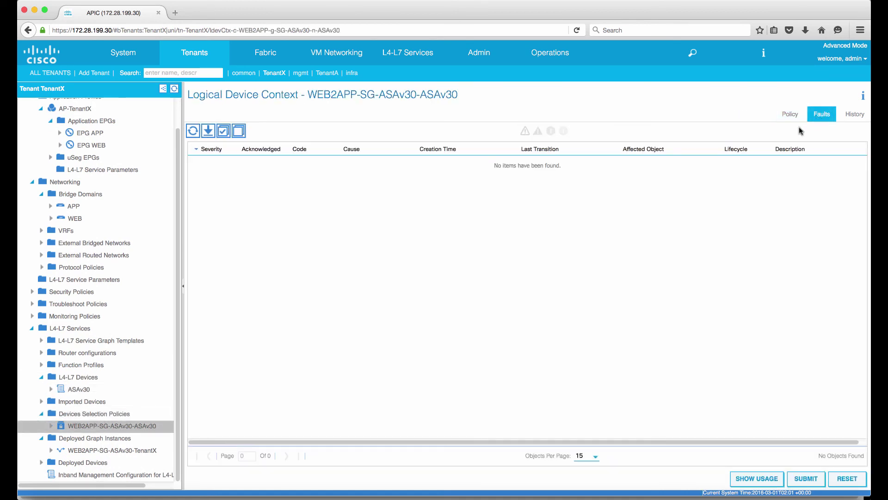
pyautogui.click(95, 451)
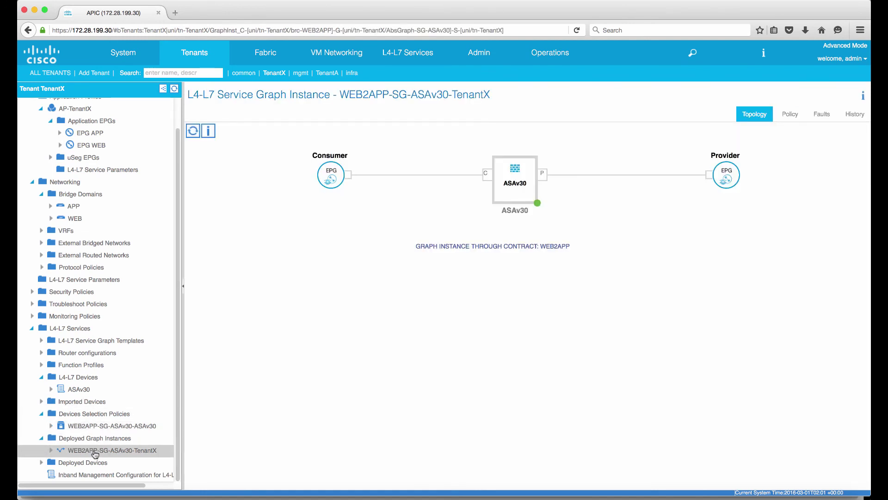
pyautogui.click(823, 115)
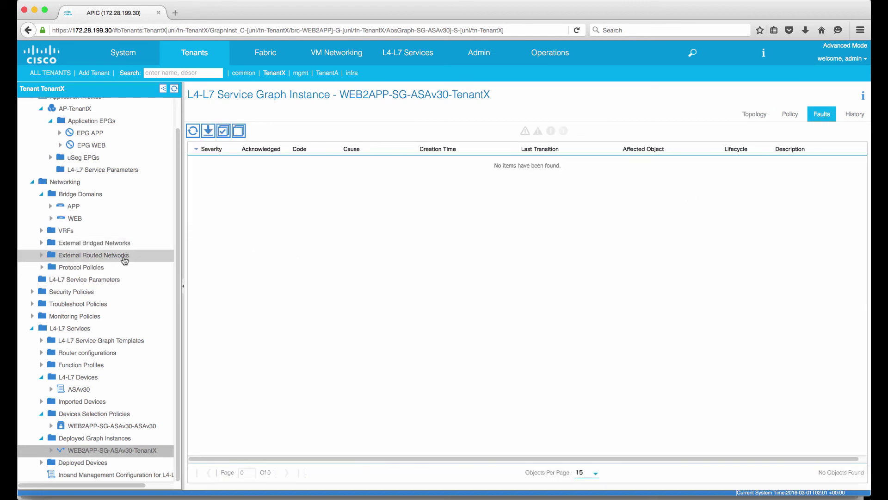
pyautogui.scroll(2, 124, 259)
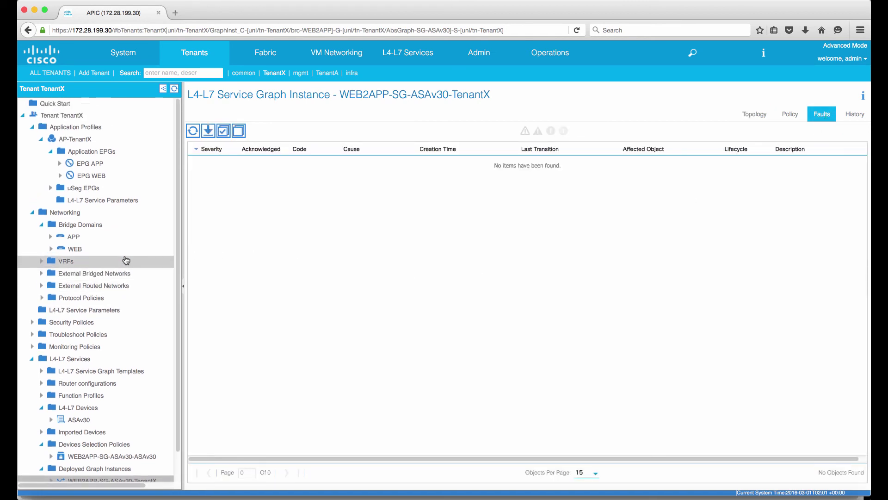
pyautogui.scroll(-2, 125, 259)
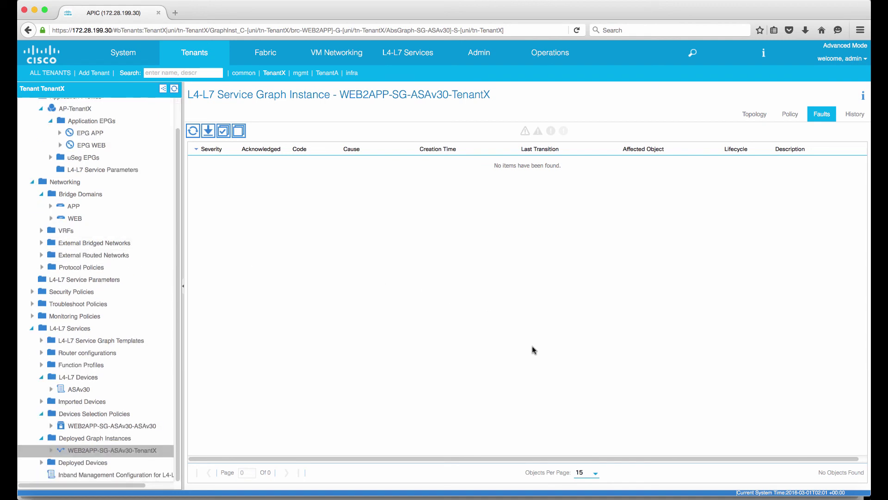
# - Run sh ip on the ASAv30 console to list 192.168.200.1, 192.168.100.1 and 10.0.0.50
pyautogui.click(662, 496)
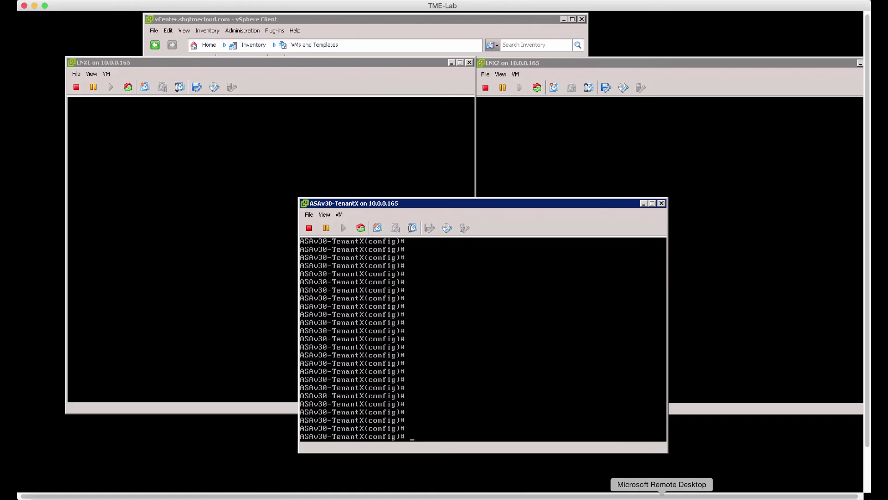
pyautogui.click(527, 329)
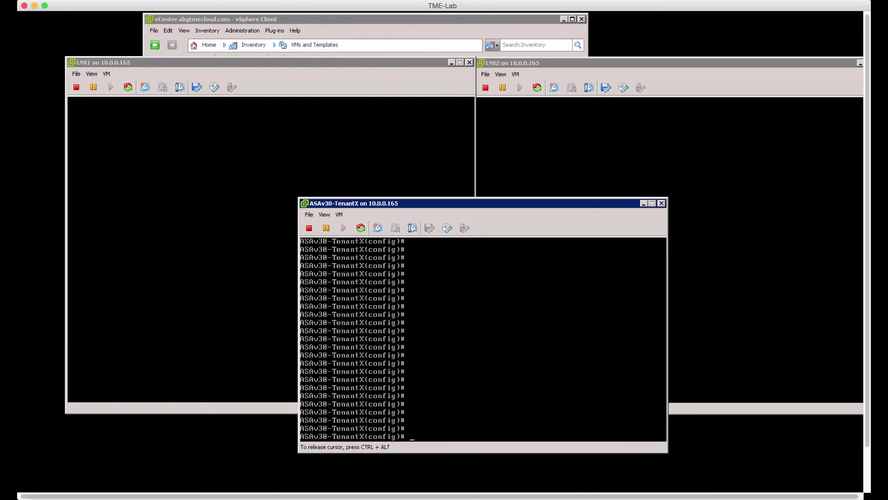
pyautogui.write('sh i p')
pyautogui.press('Return')
pyautogui.write('sh ip')
pyautogui.press('Return')
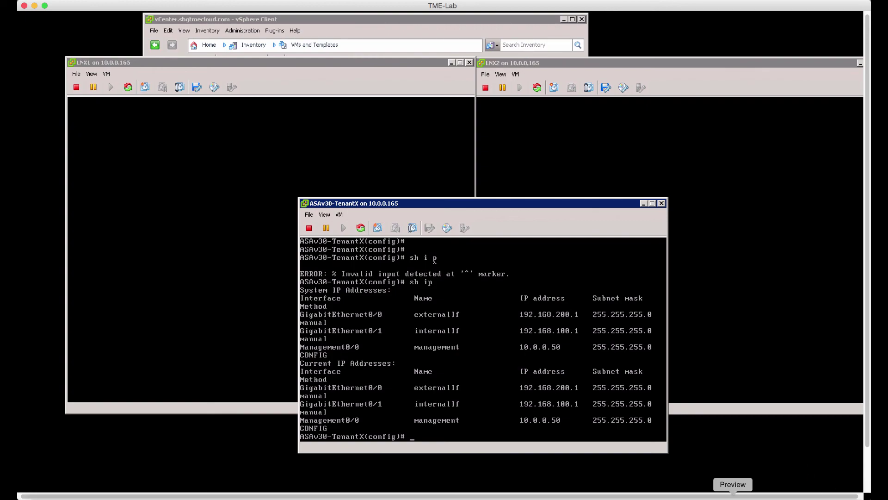
pyautogui.click(733, 497)
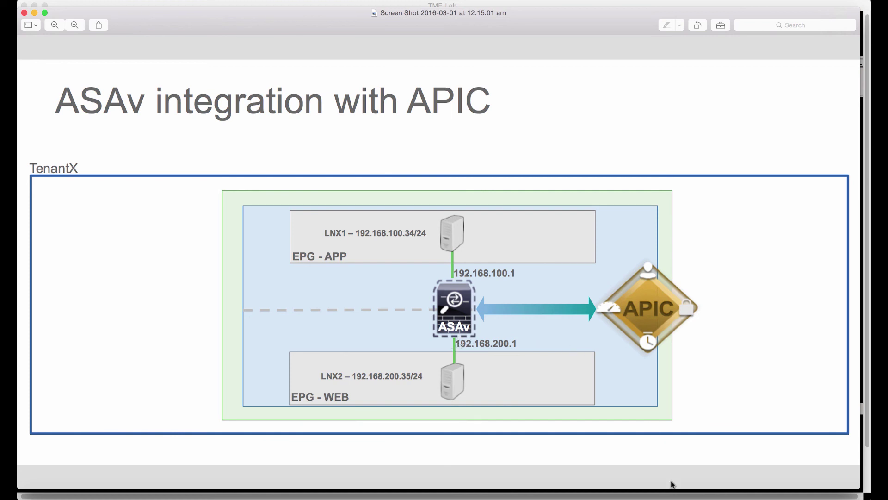
pyautogui.click(662, 497)
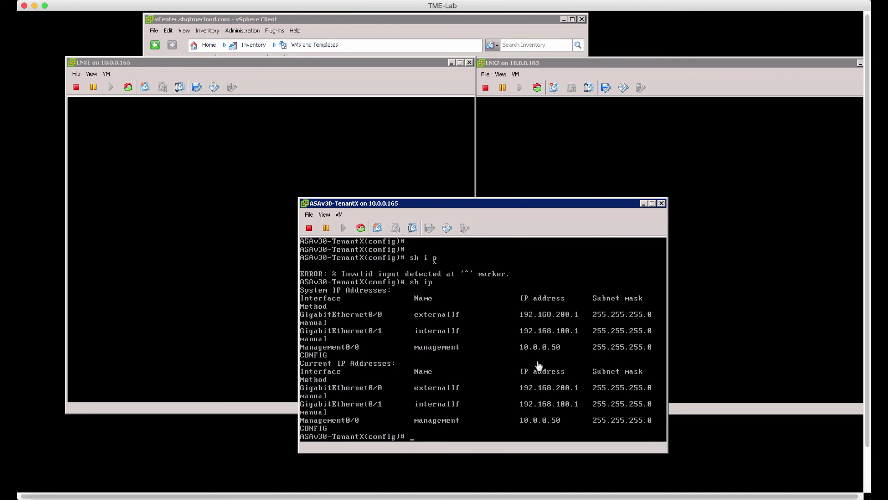
# - Keep the ASAv30 powered on and ping 192.168.100.50 from its console with 100% success
pyautogui.hotkey('ctrl', 'e')
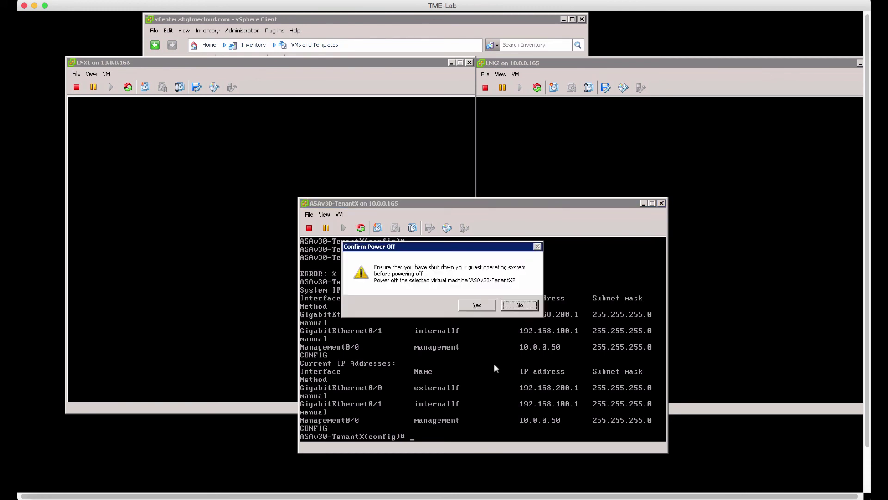
pyautogui.click(520, 305)
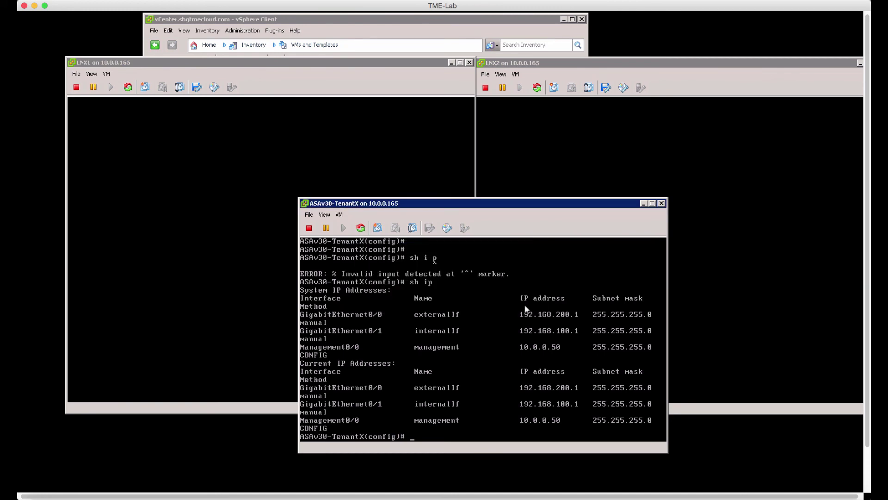
pyautogui.click(515, 383)
pyautogui.write('ping 192.168.10')
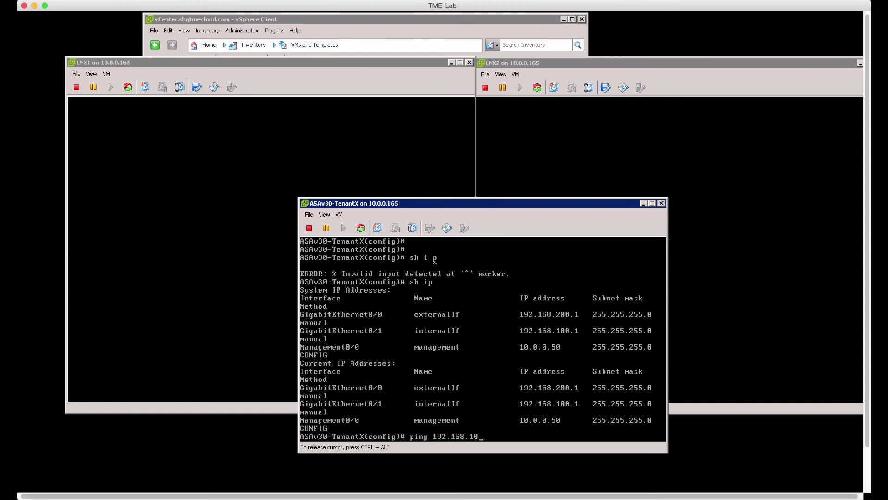
pyautogui.write('0.50')
pyautogui.press('Return')
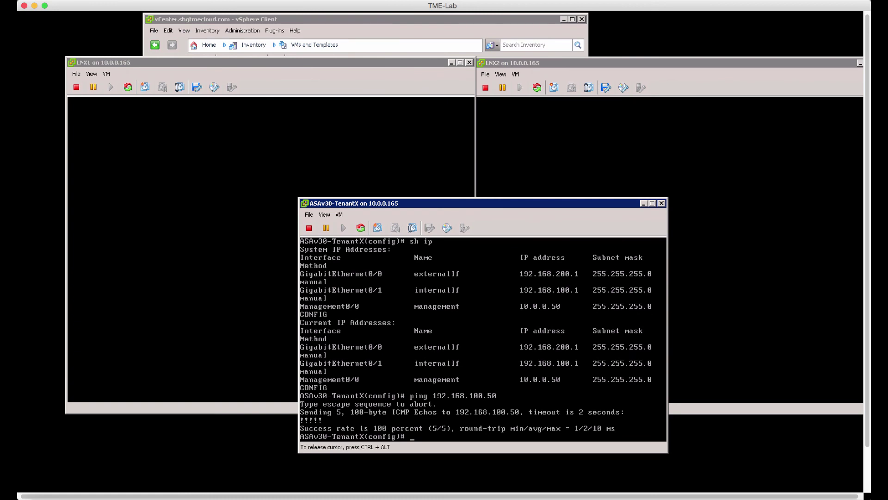
# - Ping 192.168.200.50 from the ASA and show the ARP table listing both hosts
pyautogui.write('ping 192.168.200.50')
pyautogui.press('Return')
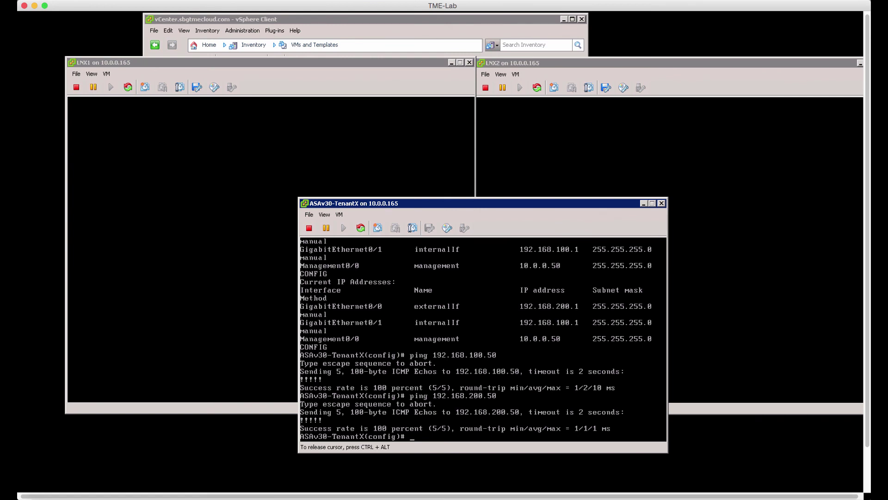
pyautogui.write('sh arp')
pyautogui.press('Return')
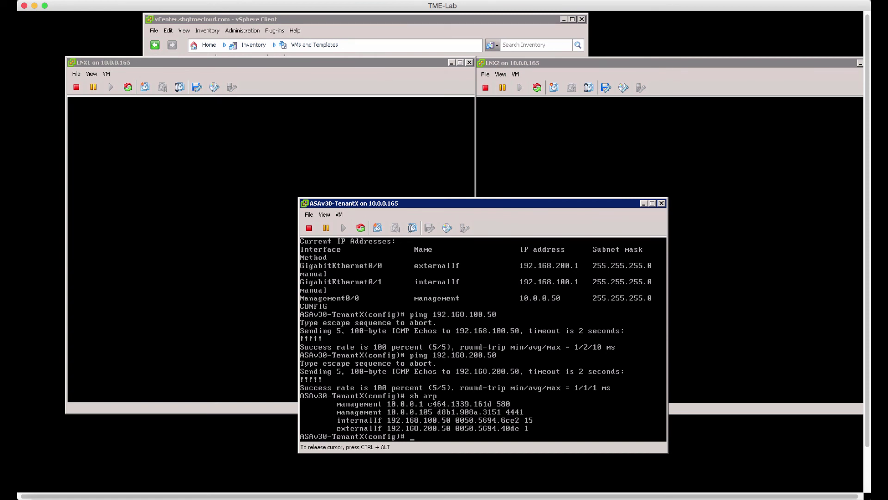
# - Run sh access-list and sh nameif to show three inbound rules and security levels 50, 100, 0
pyautogui.write('sh access-l')
pyautogui.press('Return')
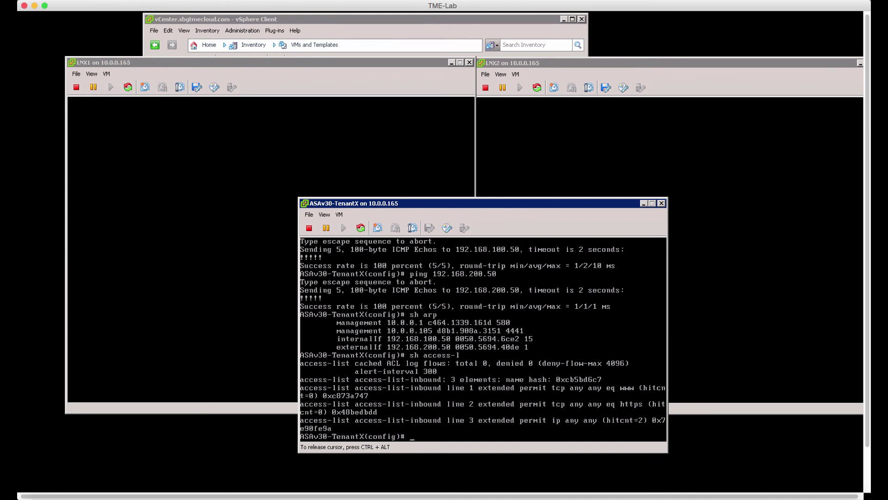
pyautogui.write('sh nameif')
pyautogui.press('Return')
pyautogui.press('Return')
pyautogui.press('Return')
pyautogui.press('Return')
pyautogui.press('Return')
pyautogui.press('Return')
pyautogui.press('Return')
pyautogui.press('Return')
pyautogui.press('Return')
pyautogui.press('Return')
pyautogui.press('Return')
pyautogui.press('Return')
pyautogui.press('Return')
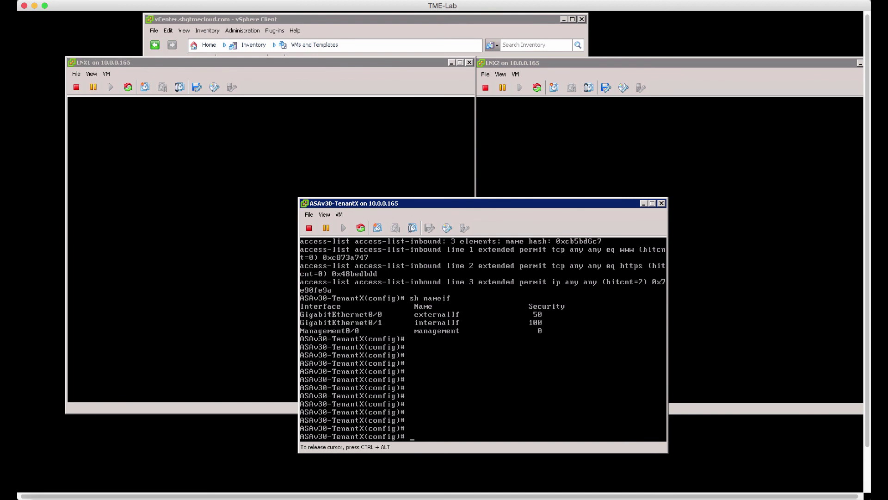
pyautogui.hotkey('ctrl', 'alt')
# - Unlock the LNX1 console with its account password
pyautogui.click(235, 307)
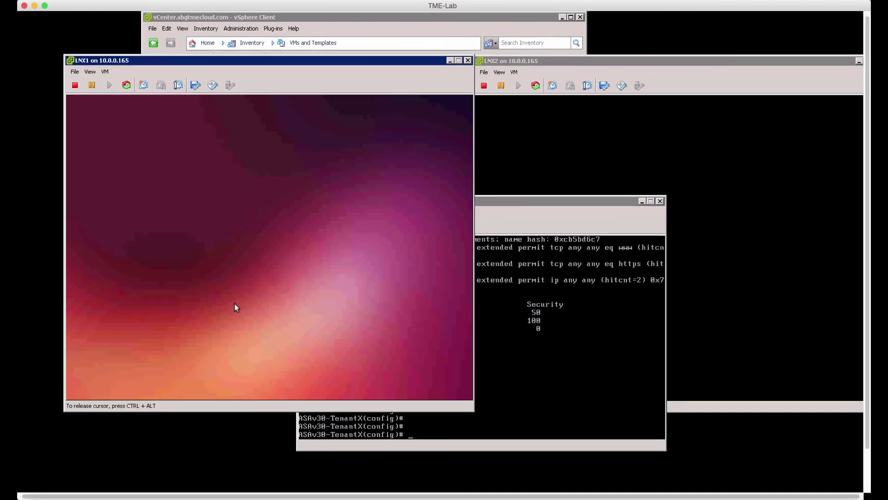
pyautogui.write('*****')
pyautogui.press('Return')
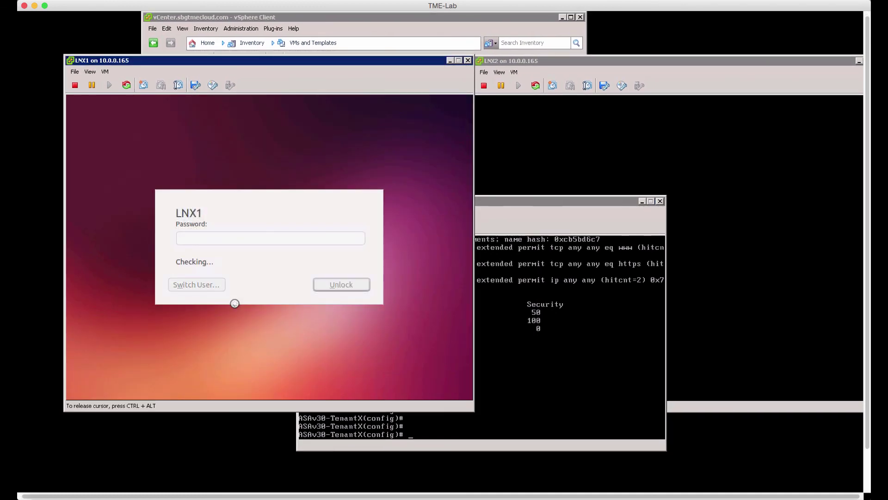
pyautogui.write('********')
pyautogui.press('Return')
# - Run ifconfig showing 192.168.100.50, then ping 192.168.100.1 and stop after four replies
pyautogui.write('ifconfig')
pyautogui.press('Return')
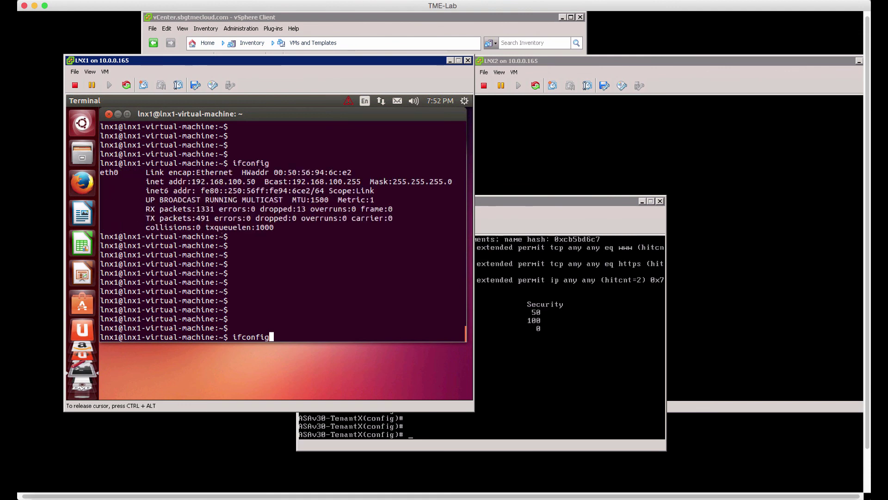
pyautogui.press('Return')
pyautogui.press('Return')
pyautogui.press('Return')
pyautogui.press('Return')
pyautogui.press('Return')
pyautogui.press('Return')
pyautogui.press('Return')
pyautogui.press('Return')
pyautogui.press('Return')
pyautogui.press('Return')
pyautogui.press('Return')
pyautogui.press('Return')
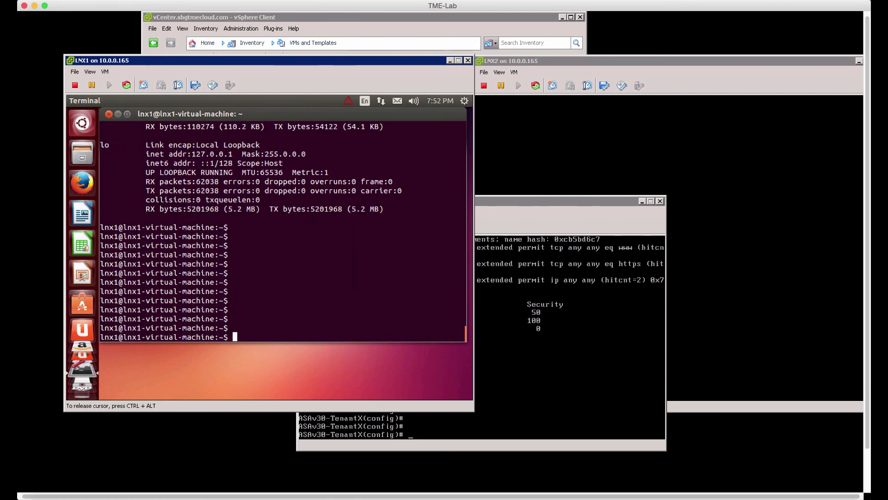
pyautogui.write('ifconfig')
pyautogui.press('Return')
pyautogui.write('ping 192.168.')
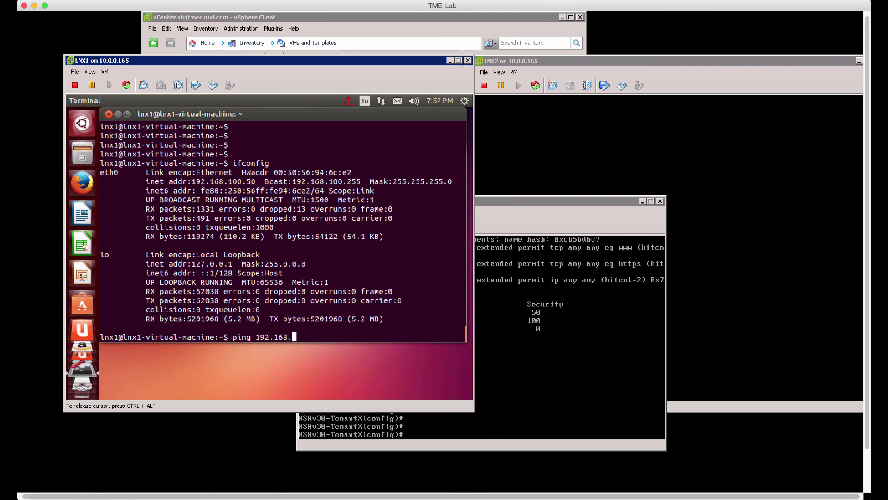
pyautogui.write('100.1')
pyautogui.press('Return')
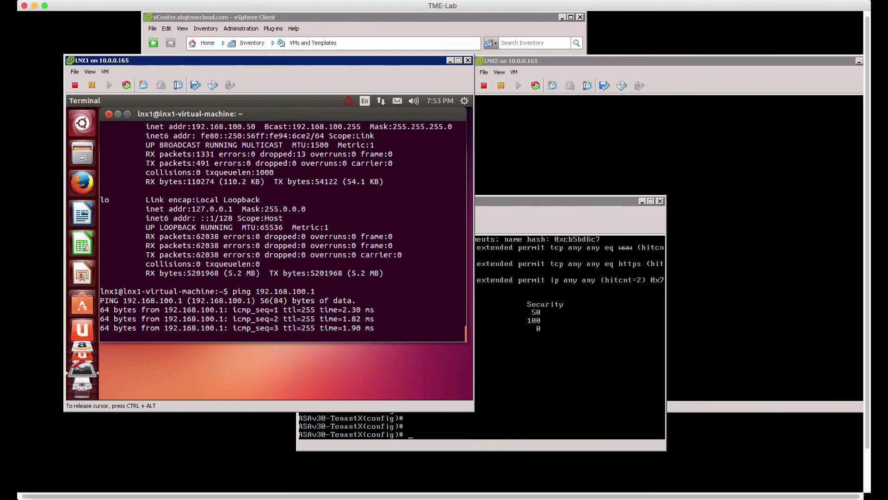
pyautogui.hotkey('ctrl', 'z')
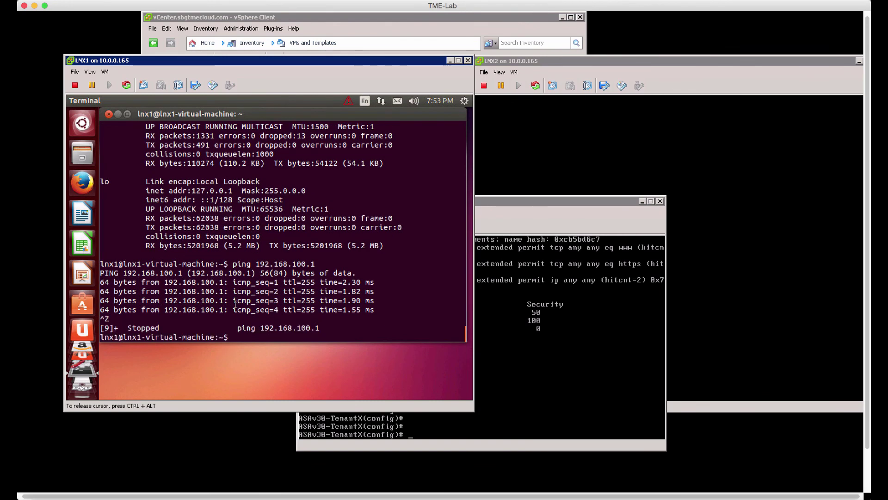
pyautogui.press('super+c')
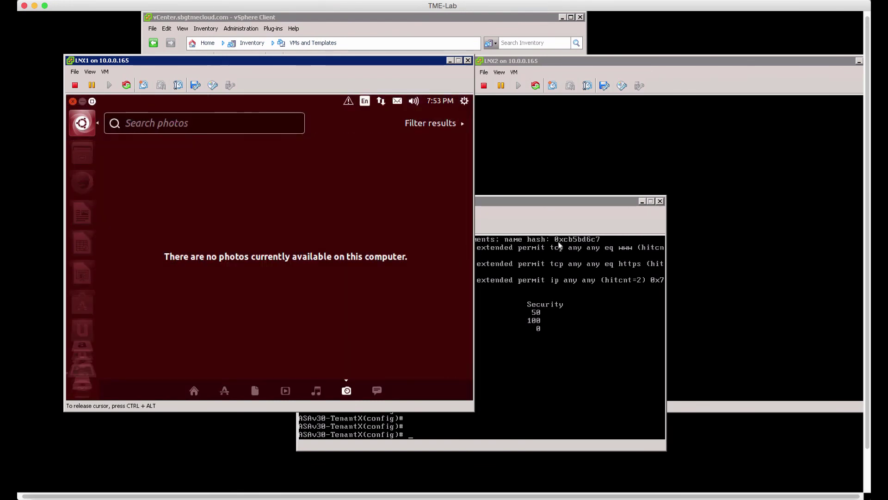
# - Unlock the LNX2 console with its account password
pyautogui.click(712, 184)
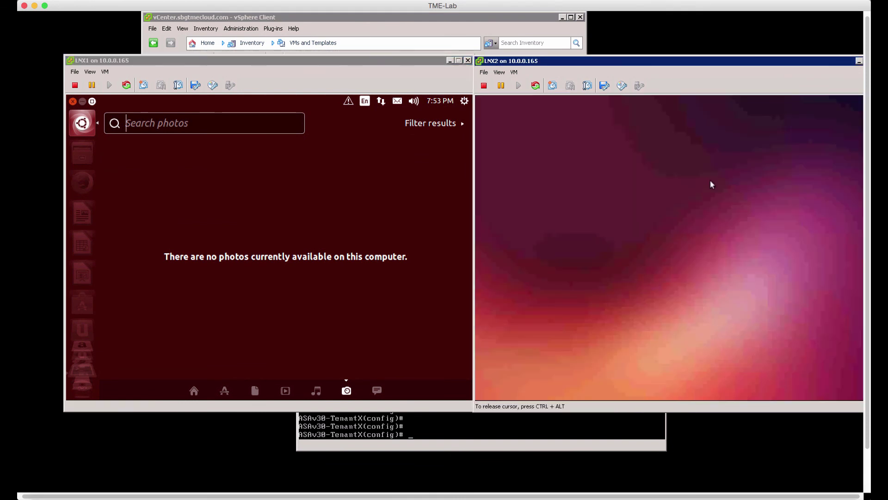
pyautogui.write('cisco')
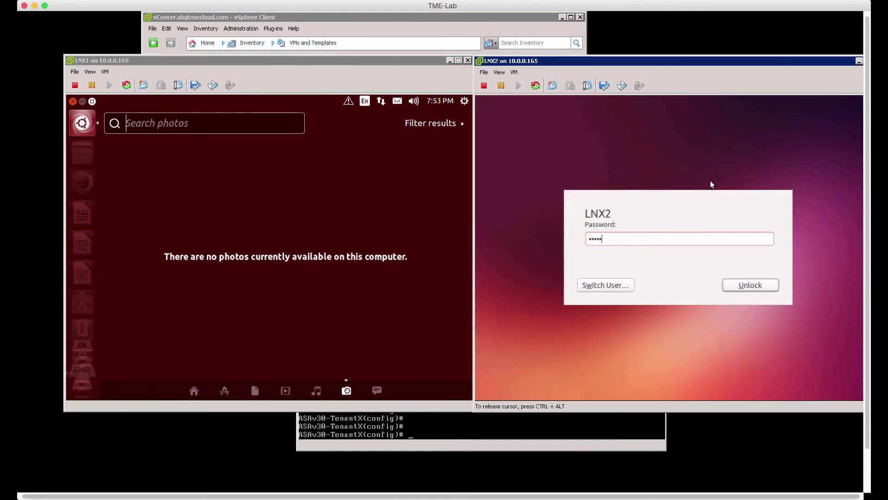
pyautogui.write('123')
pyautogui.press('Return')
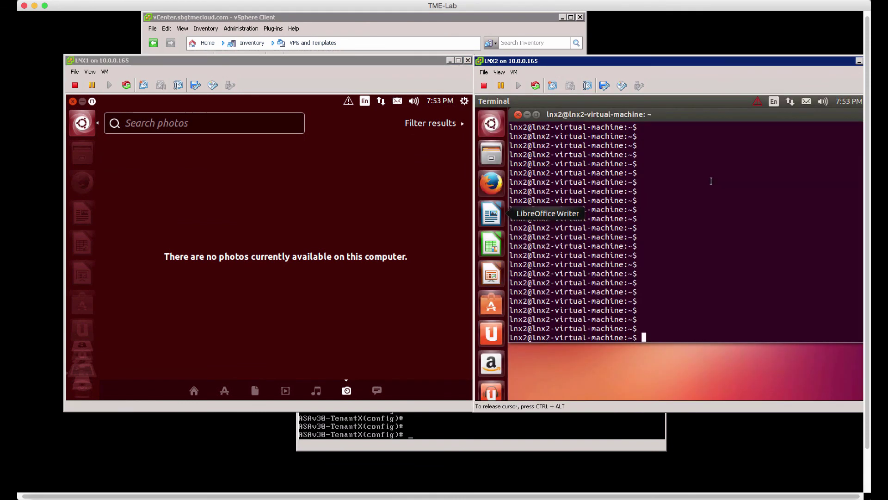
# - Ping 192.168.200.1 from LNX2 for three replies, then return to LNX1 and close the overlay
pyautogui.write('ping 192.168.200.1')
pyautogui.press('Return')
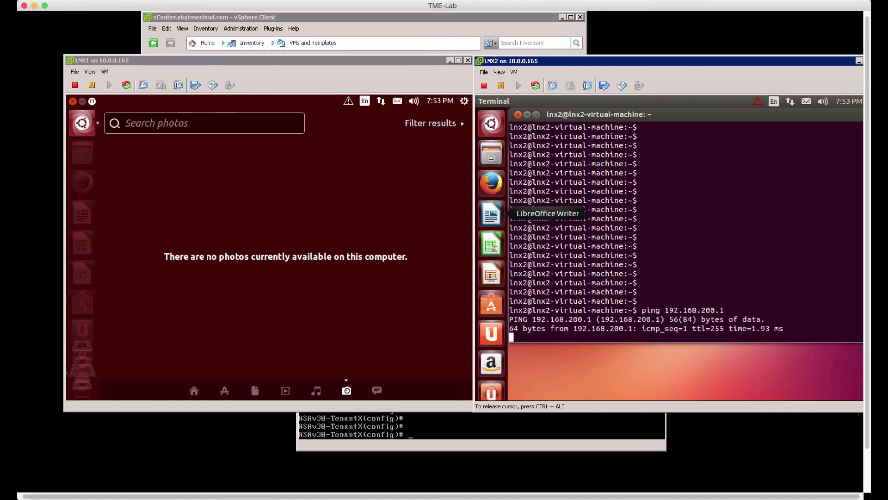
pyautogui.hotkey('ctrl', 'z')
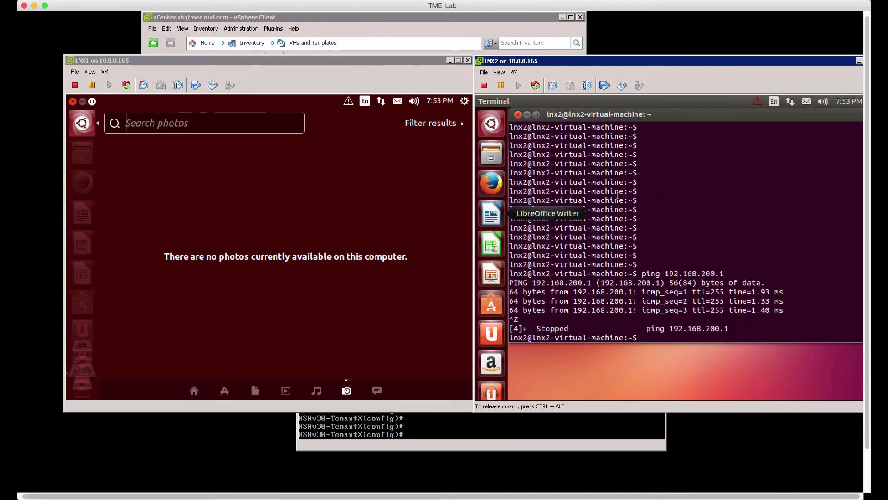
pyautogui.click(298, 257)
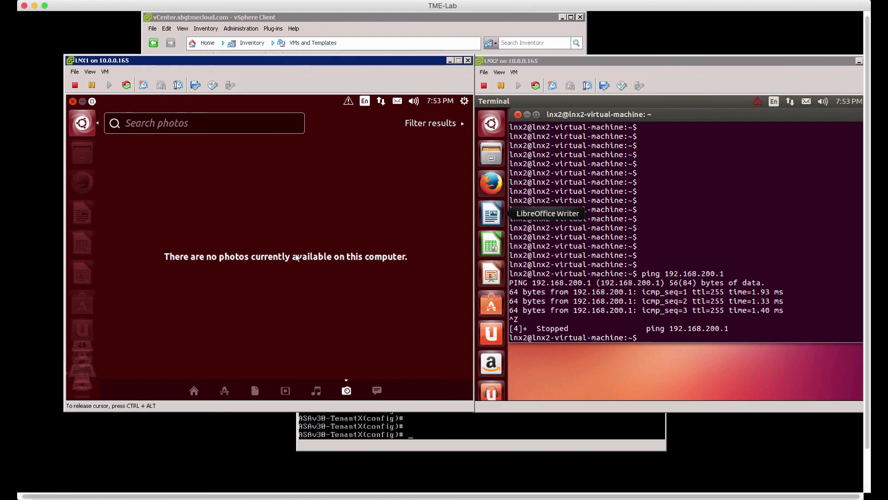
pyautogui.click(85, 124)
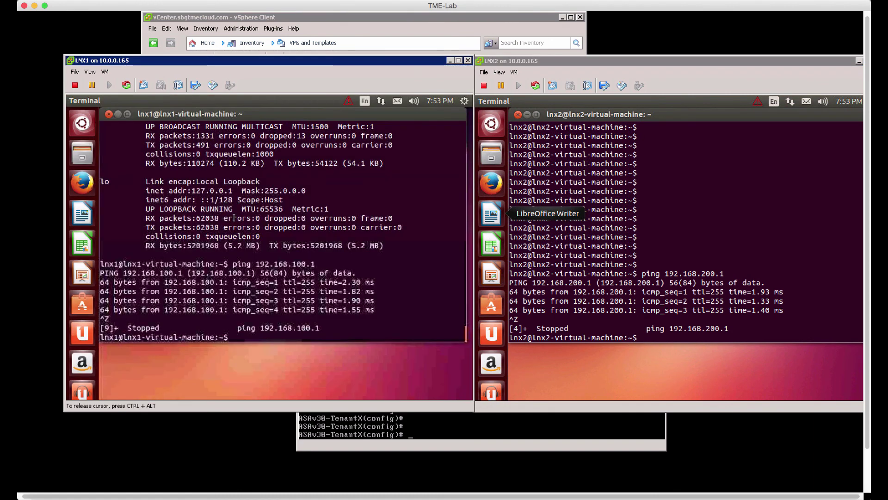
# - Start a continuous ping from LNX1 to 192.168.200.50 through the firewall
pyautogui.write('ping 192.168')
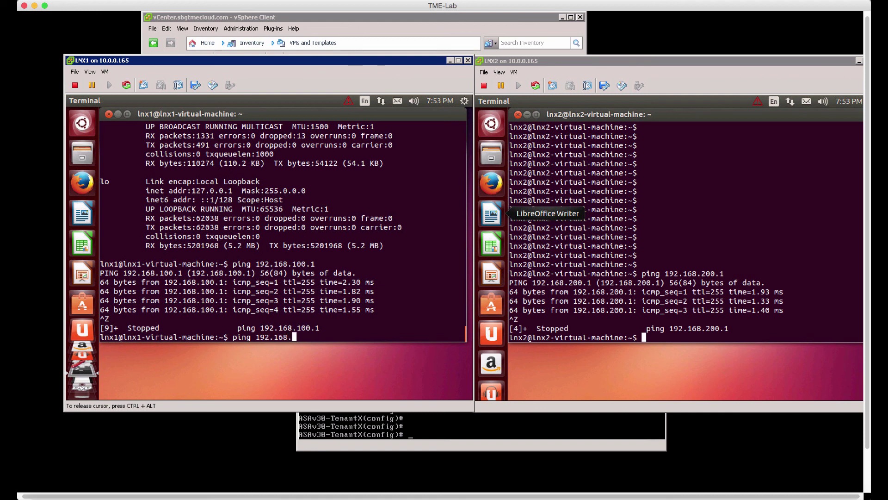
pyautogui.write('.200.50')
pyautogui.press('Return')
pyautogui.press('Return')
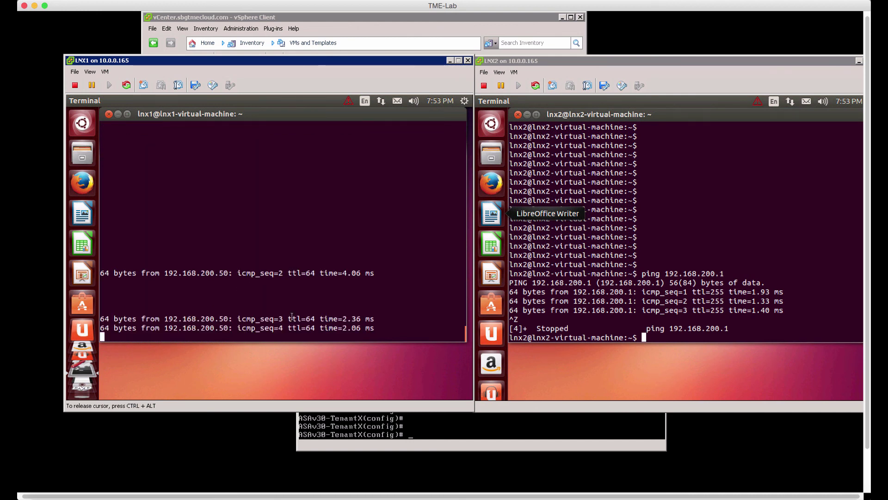
pyautogui.hotkey('ctrl', 'alt')
# - Trace LNX1's pings from internalIf to externalIf with debug icmp trace, then turn debugging off with un all
pyautogui.click(439, 431)
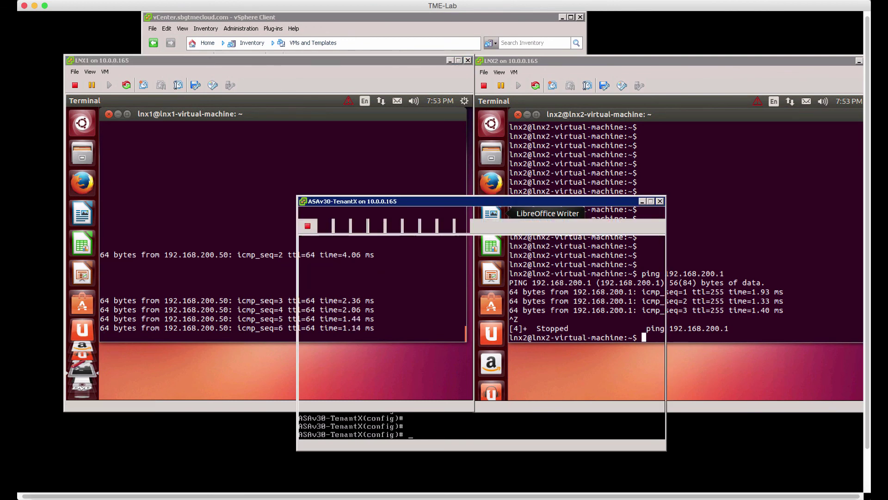
pyautogui.write('debug')
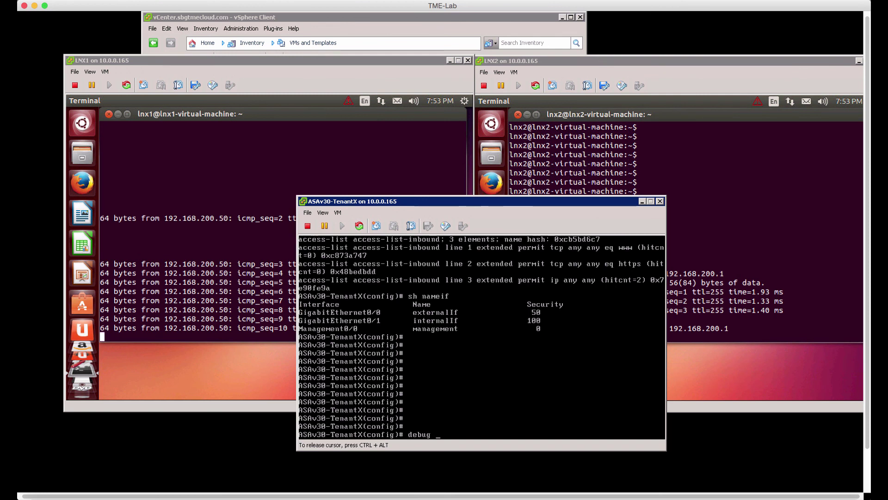
pyautogui.write(' icmp ttttrace')
pyautogui.press('Return')
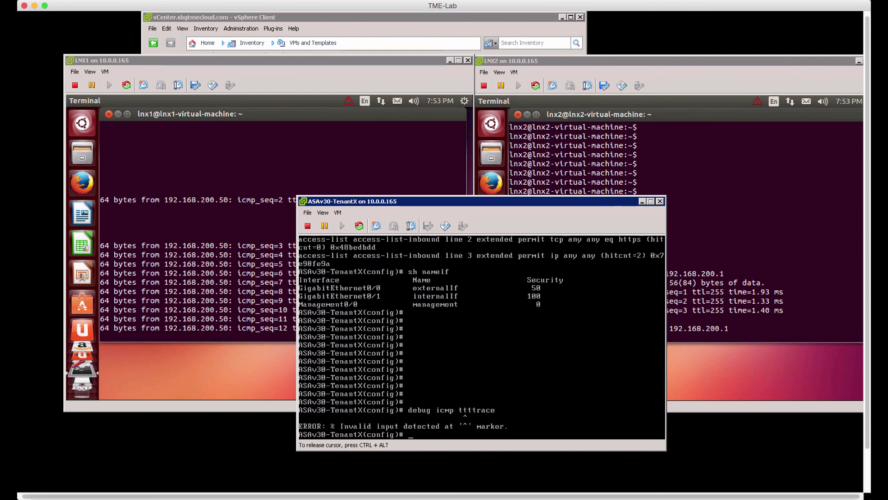
pyautogui.write('debu')
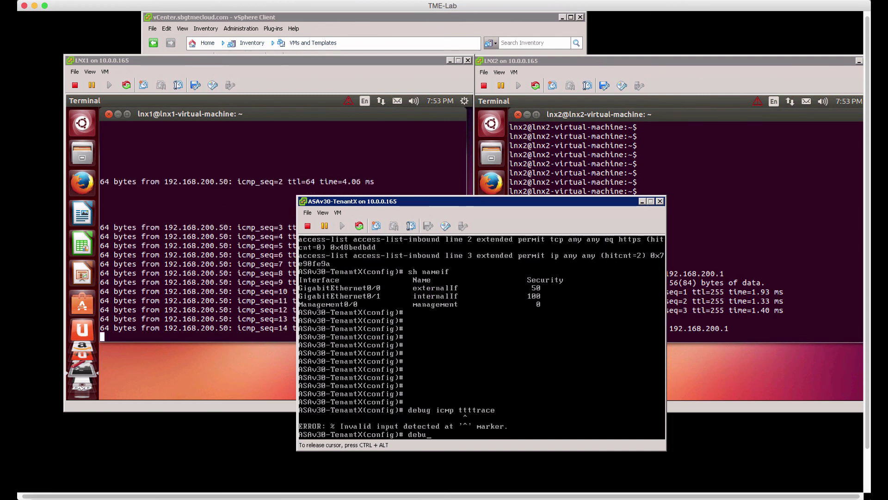
pyautogui.write('g ic')
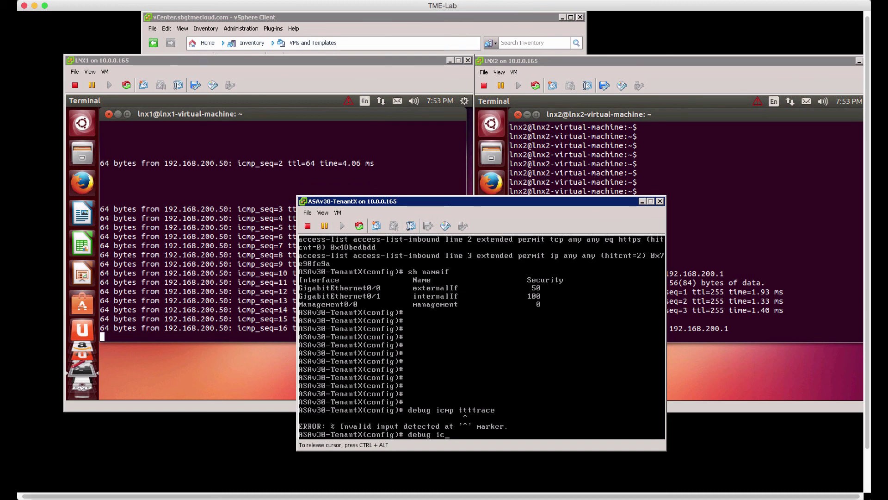
pyautogui.write('mp trace')
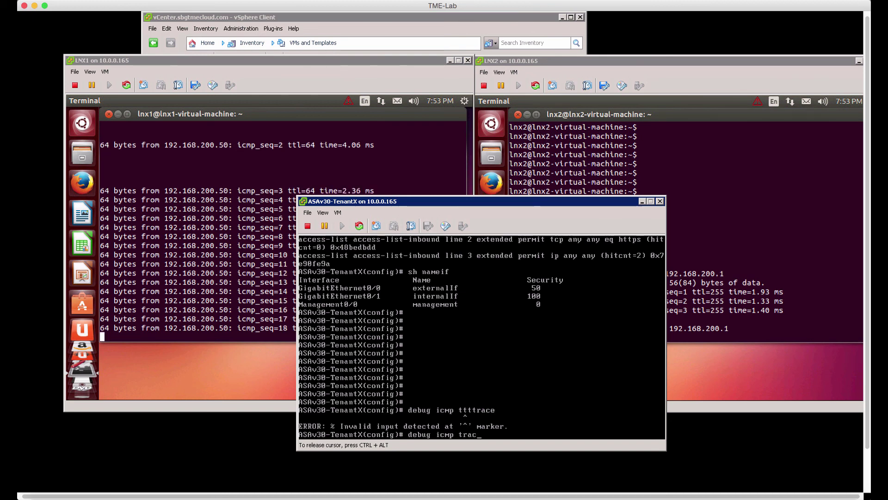
pyautogui.press('Return')
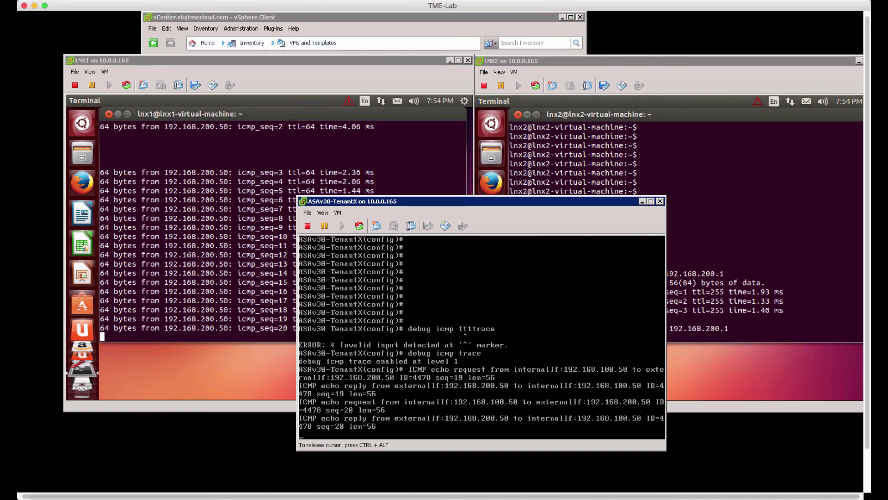
pyautogui.write('una llICMP echo request from internalIf:192.168.100.50 to externalIf:192.168.200')
pyautogui.press('Return')
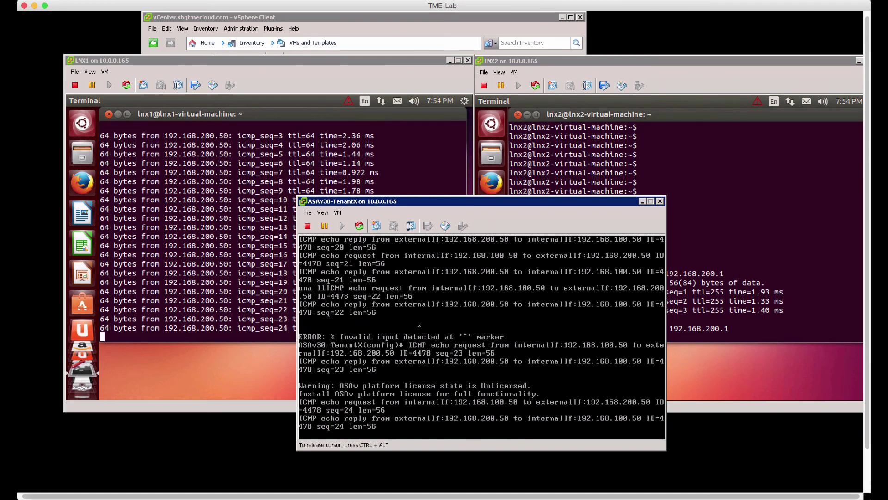
pyautogui.write('un all')
pyautogui.press('Return')
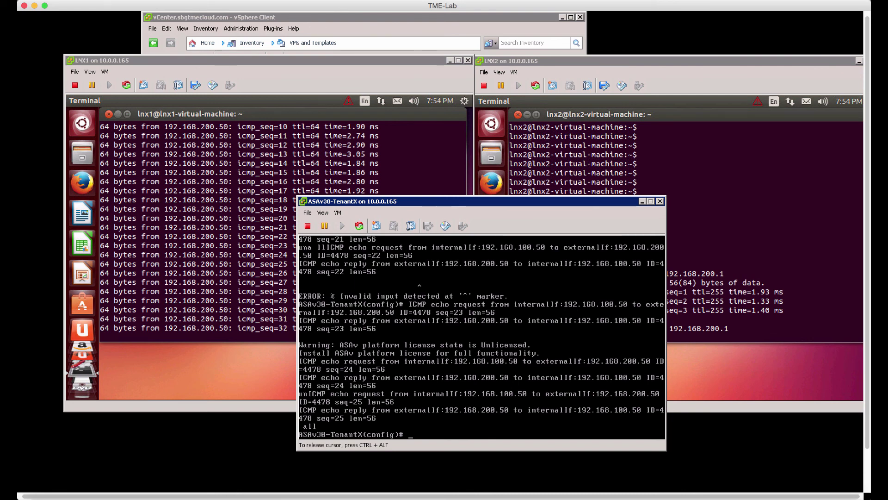
pyautogui.hotkey('ctrl', 'alt')
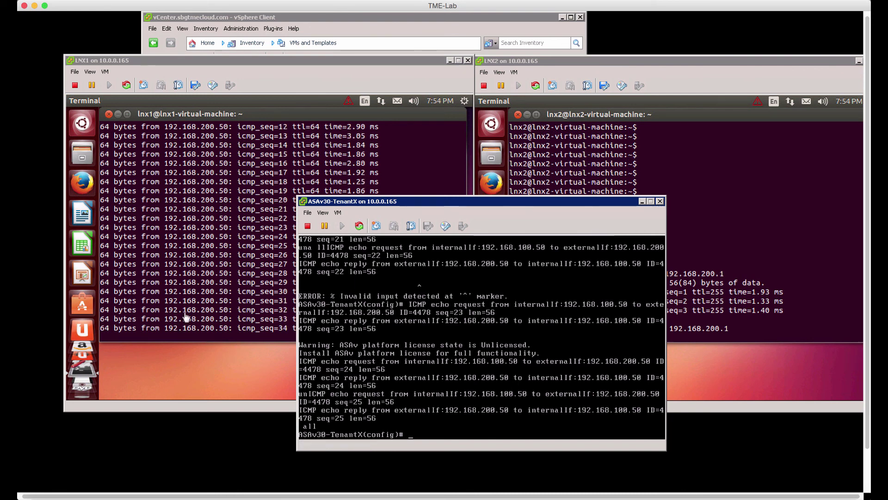
# - Stop LNX1's ping to 192.168.200.50 after replies up to icmp_seq 38
pyautogui.click(186, 318)
pyautogui.write('un')
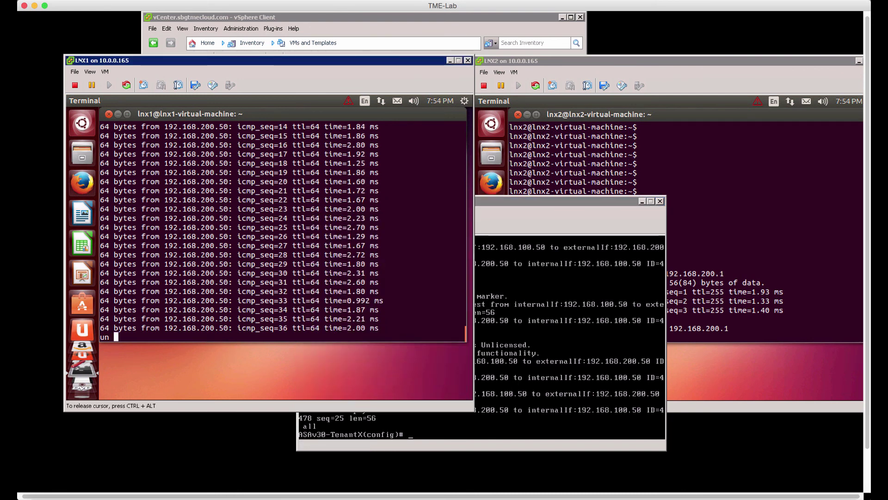
pyautogui.hotkey('ctrl', 'z')
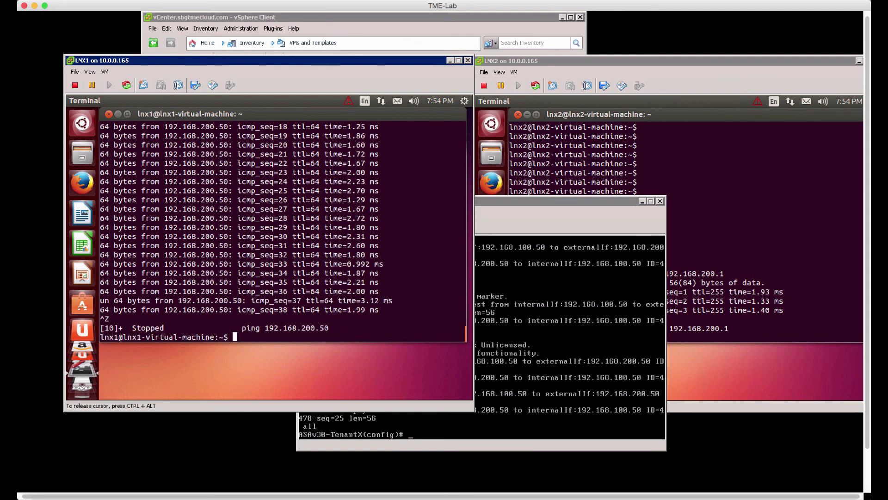
pyautogui.hotkey('ctrl', 'alt')
# - Start pinging LNX1 at 192.168.100.50 from the LNX2 console
pyautogui.click(706, 321)
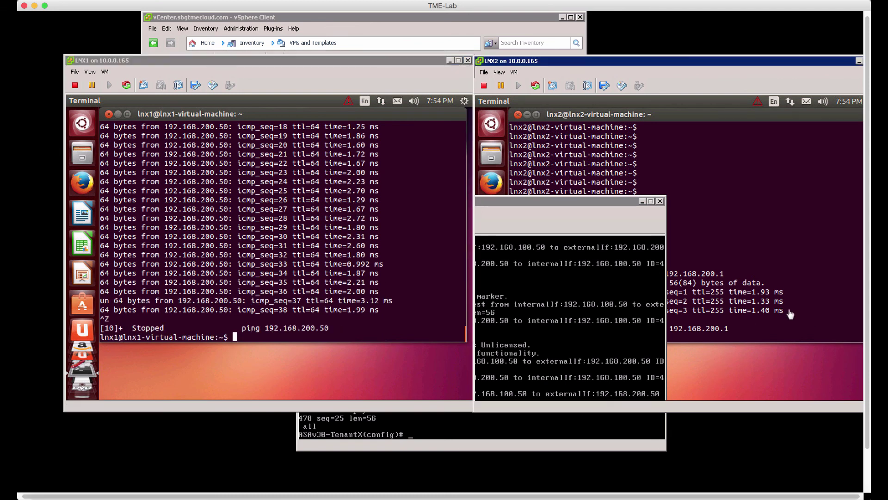
pyautogui.write('ping 192.1')
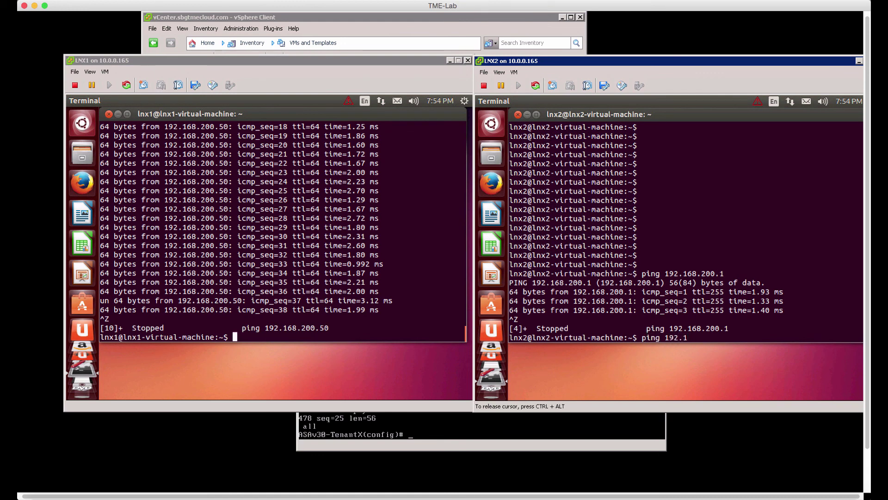
pyautogui.write('68.100.50')
pyautogui.press('Return')
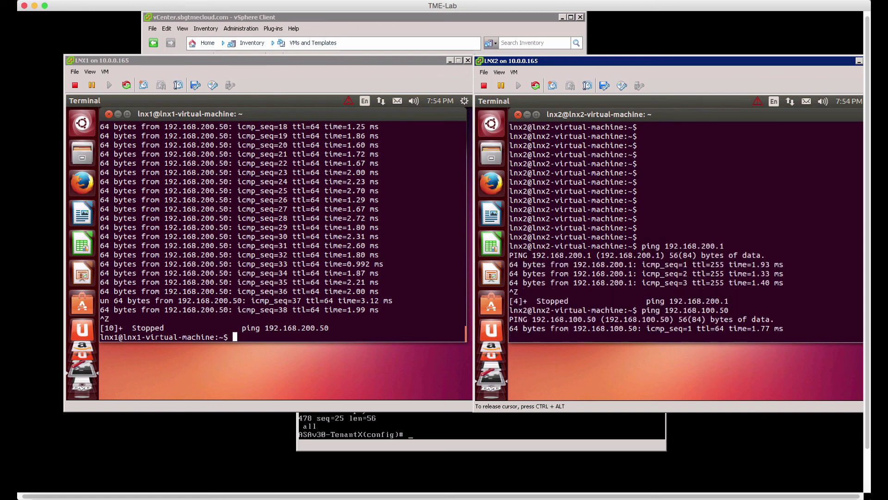
# - On the ASAv30, enable debug icmp trace to watch echoes cross externalIf to internalIf, then run un all
pyautogui.click(514, 441)
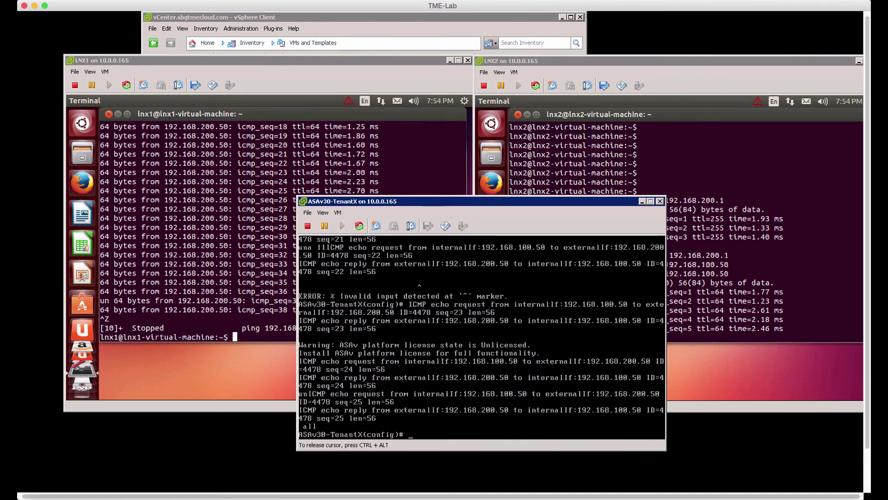
pyautogui.write('debug icmp trace')
pyautogui.press('Return')
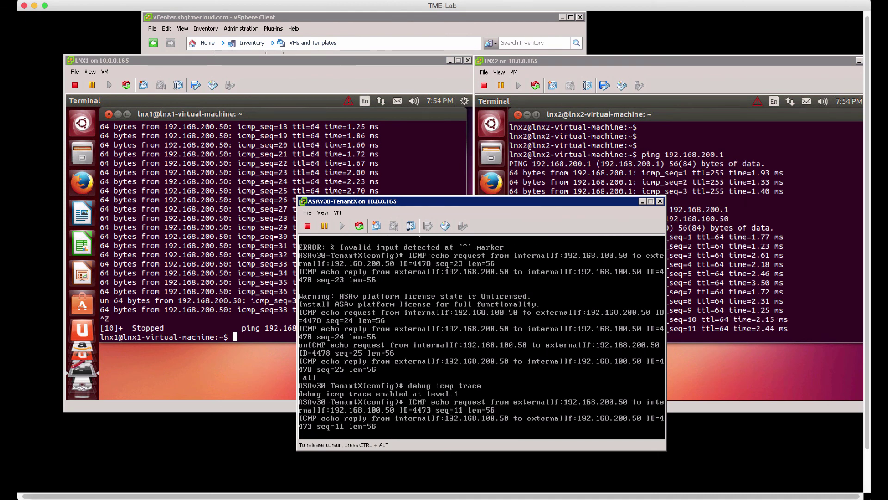
pyautogui.write('un all')
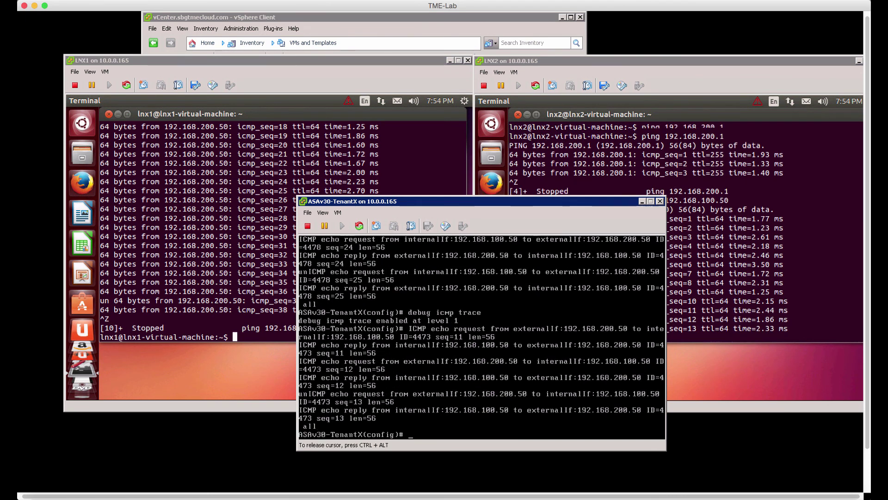
pyautogui.press('Return')
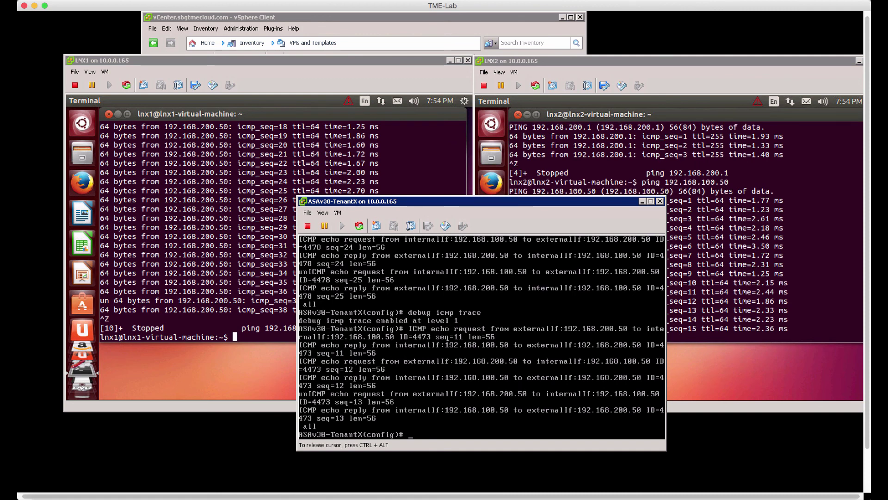